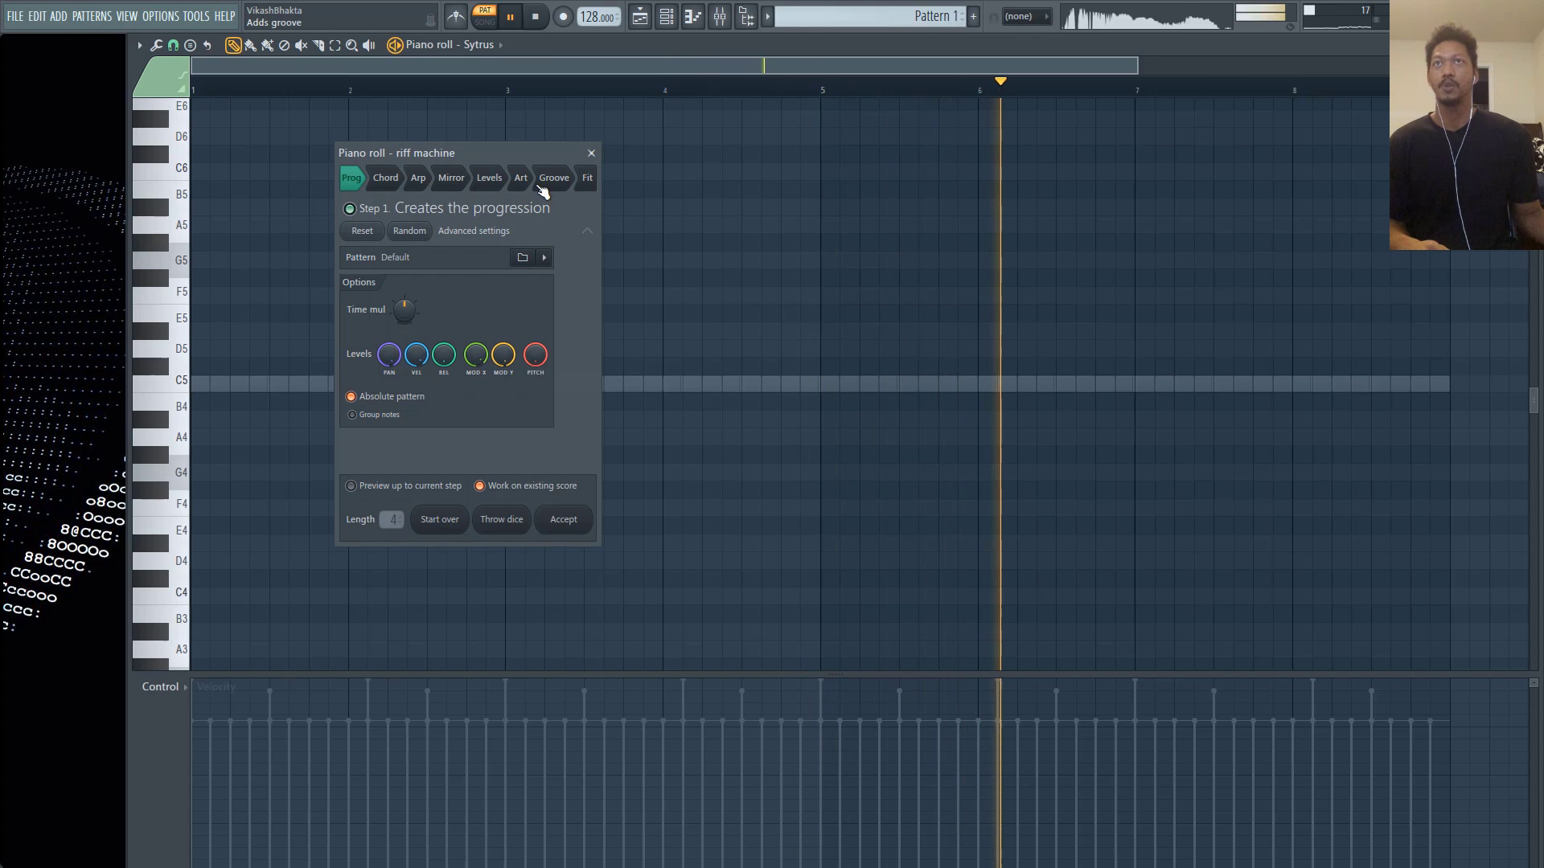
- Stop playback and draw a single C5 note spanning eight bars from the start of bar 1
{"action": "left_click", "coordinate": [536, 18]}
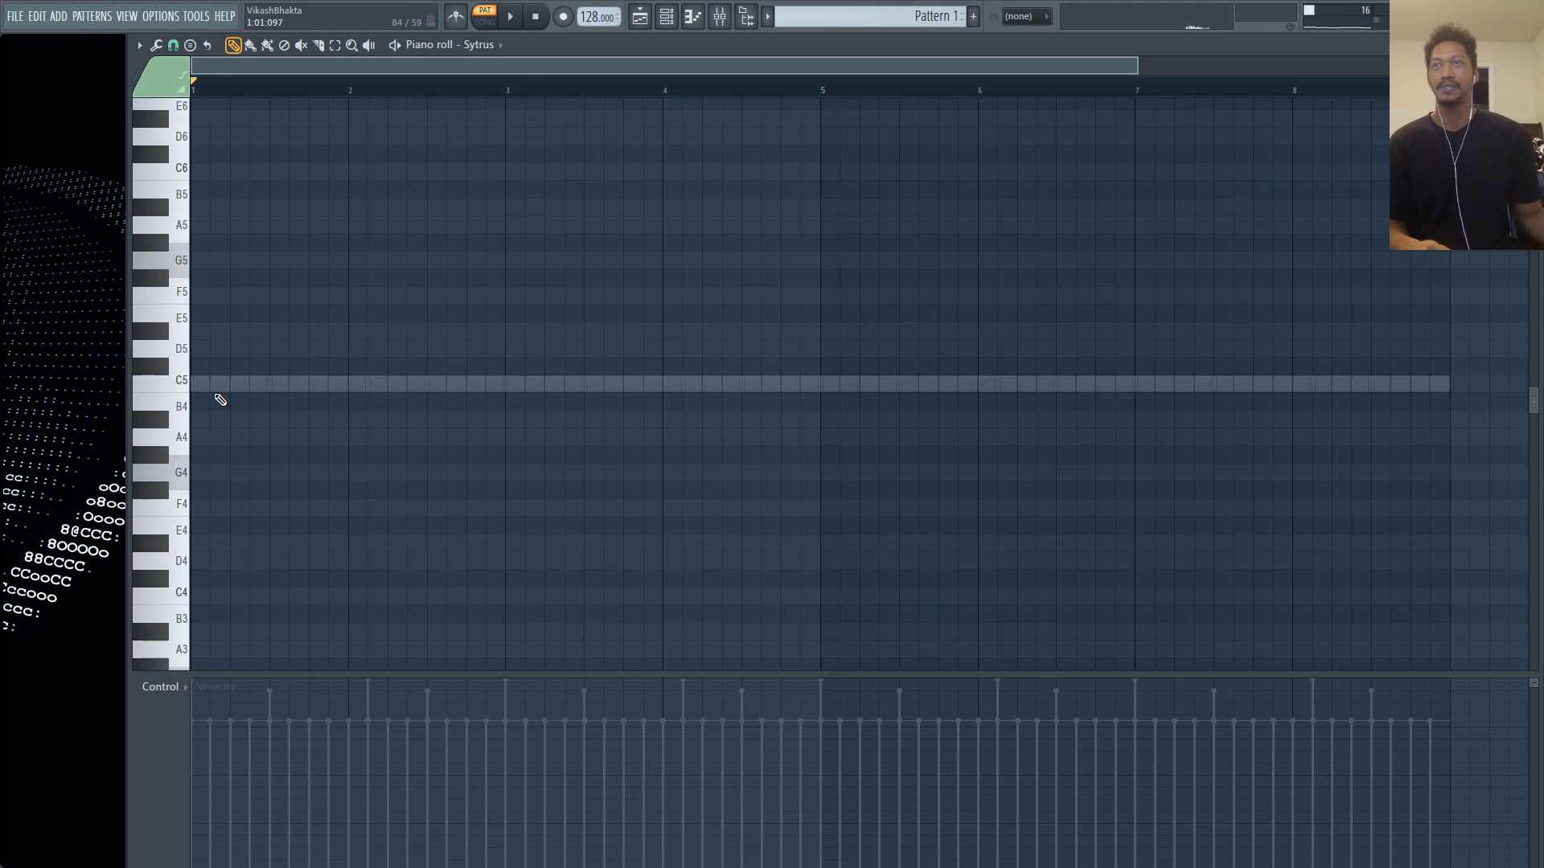
{"action": "left_click_drag", "start_coordinate": [220, 351], "coordinate": [199, 384]}
{"action": "left_click_drag", "start_coordinate": [208, 385], "coordinate": [1444, 411]}
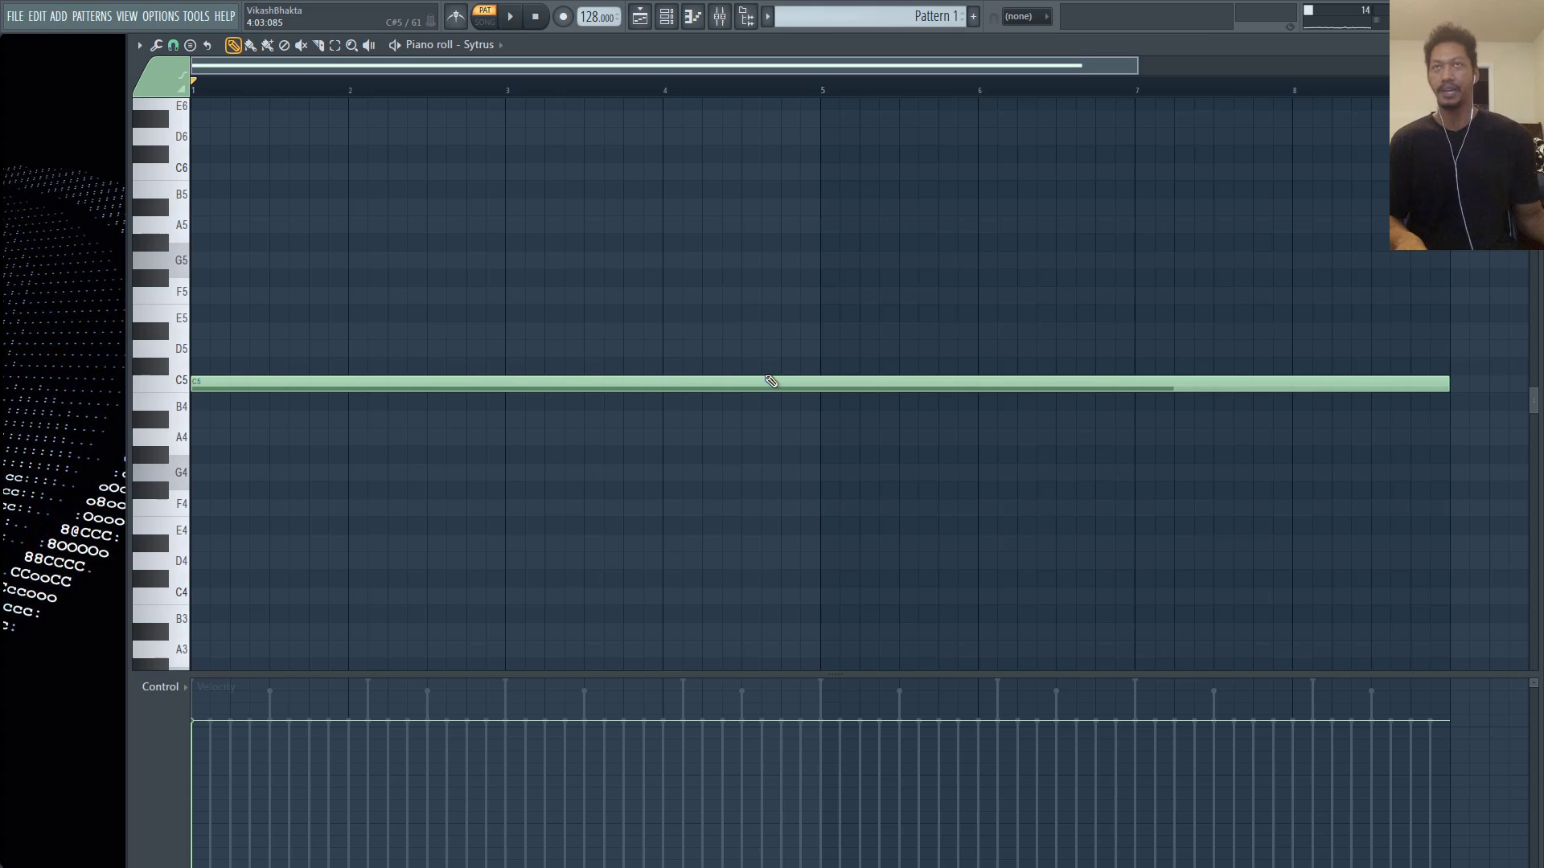
- Open the Riff machine and set the Fit step's key and scale restriction to C Aeolian
{"action": "key", "text": "alt+r"}
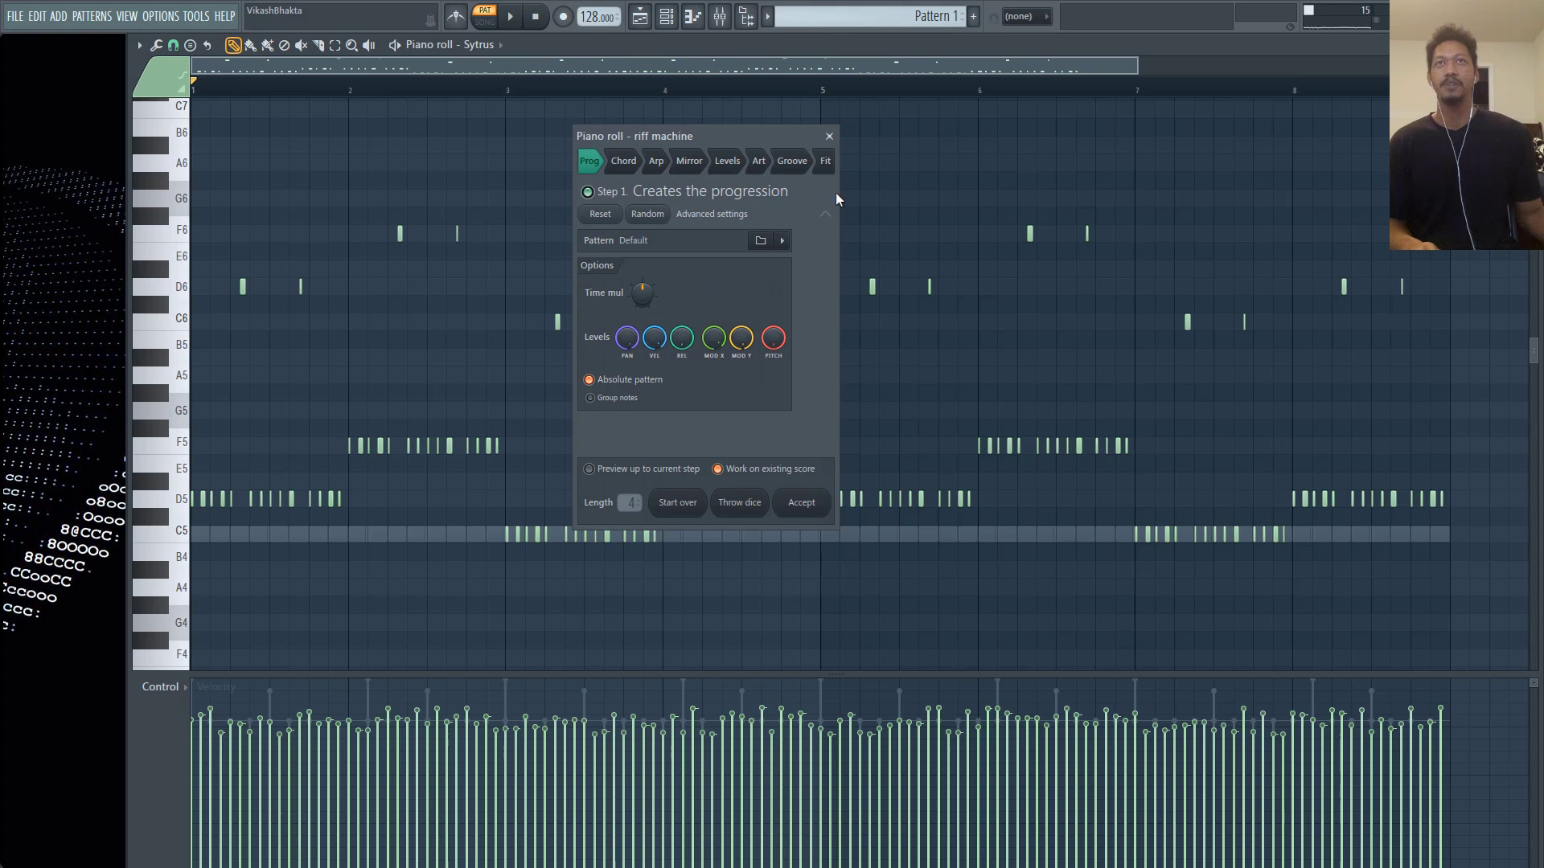
{"action": "left_click", "coordinate": [825, 161]}
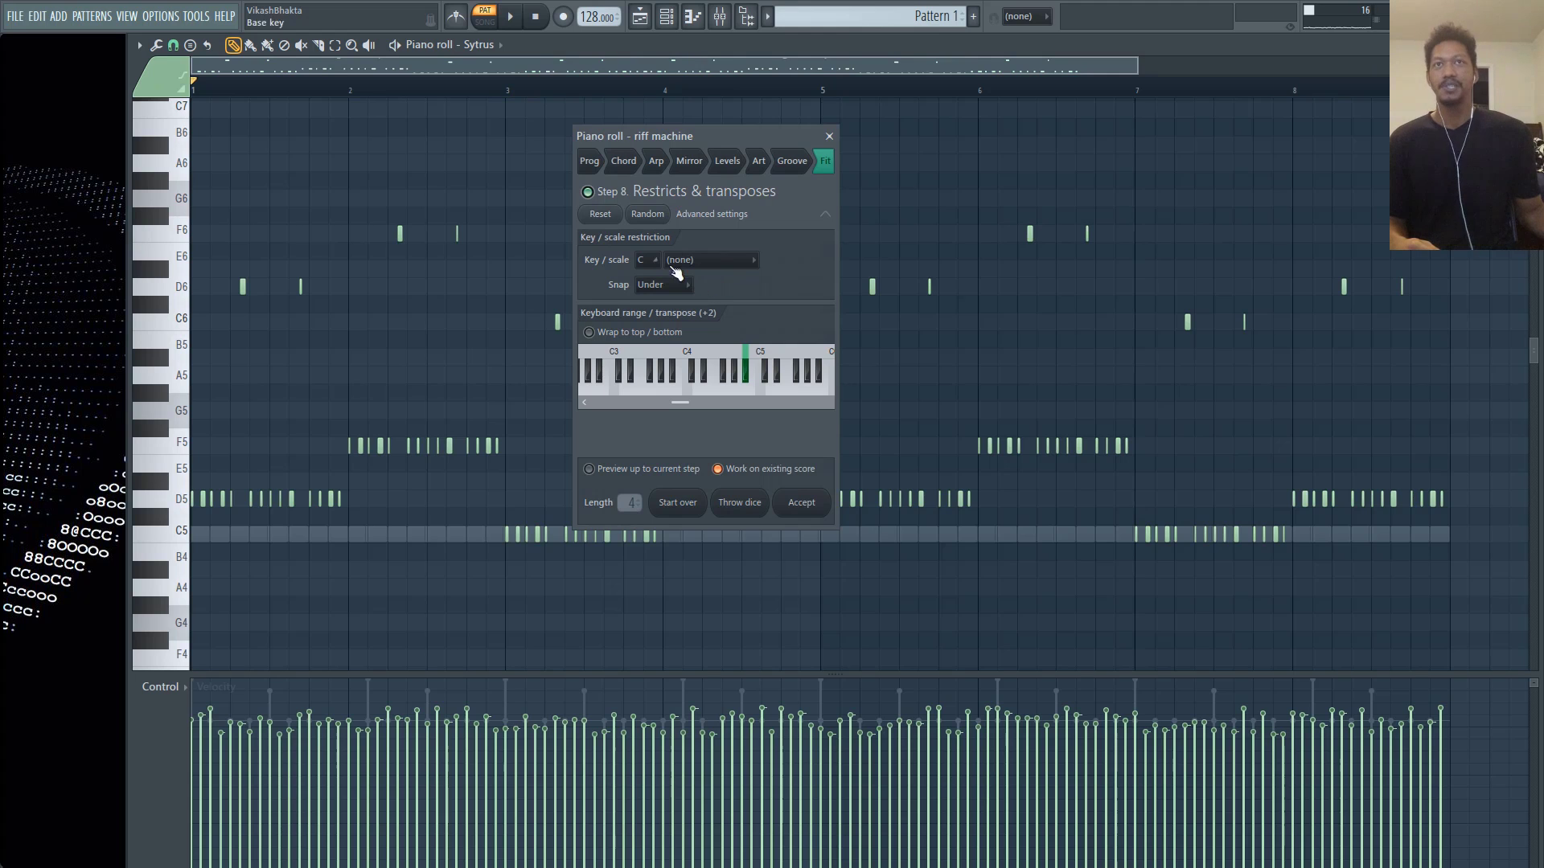
{"action": "left_click", "coordinate": [727, 263]}
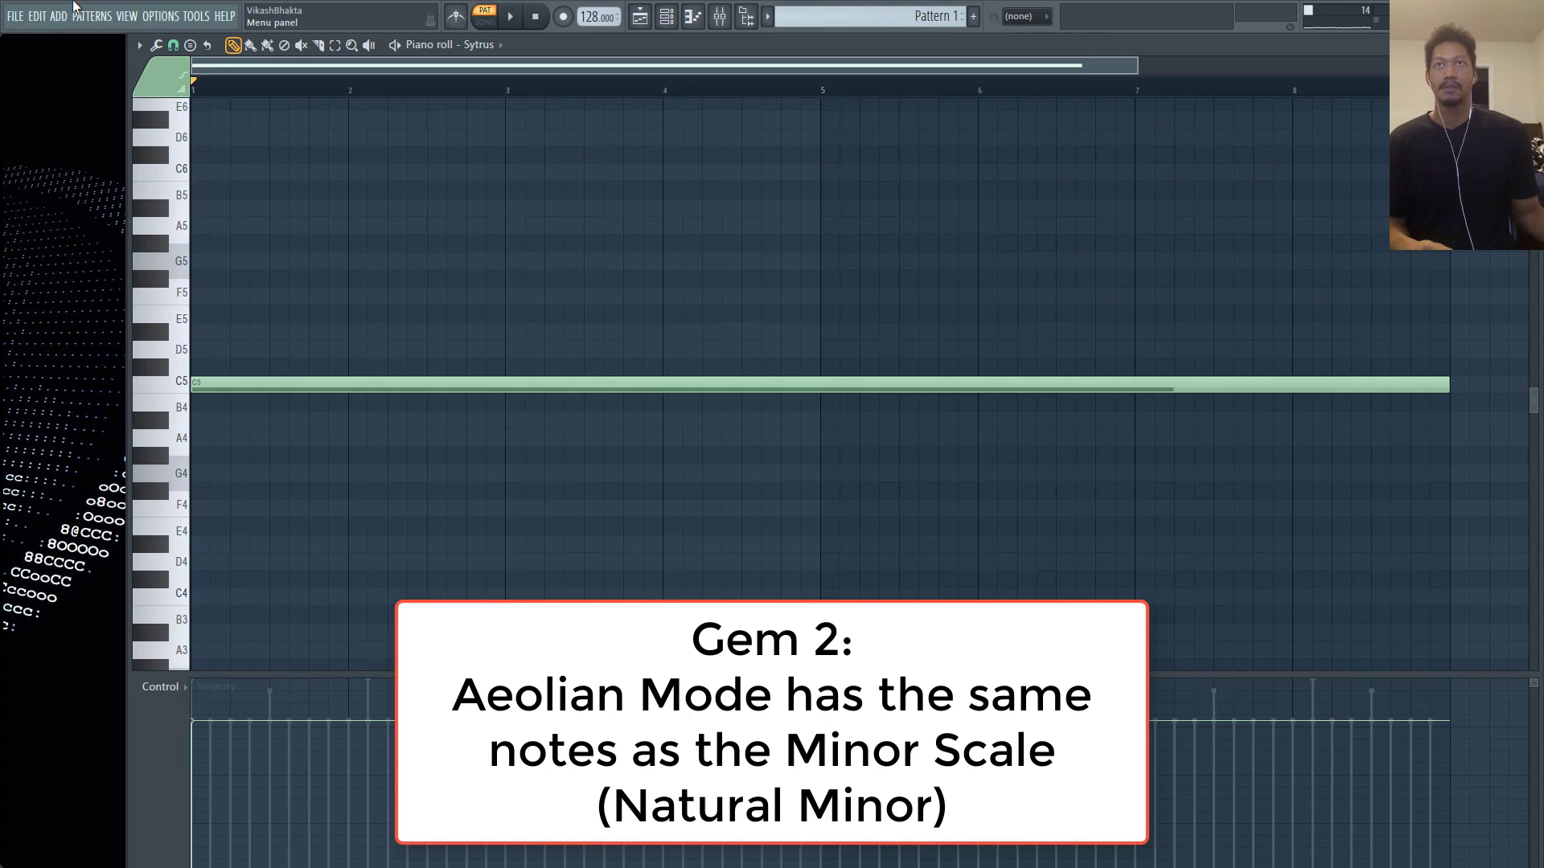
- Look up the scale highlighting option among the piano roll's helper settings
{"action": "left_click", "coordinate": [139, 45]}
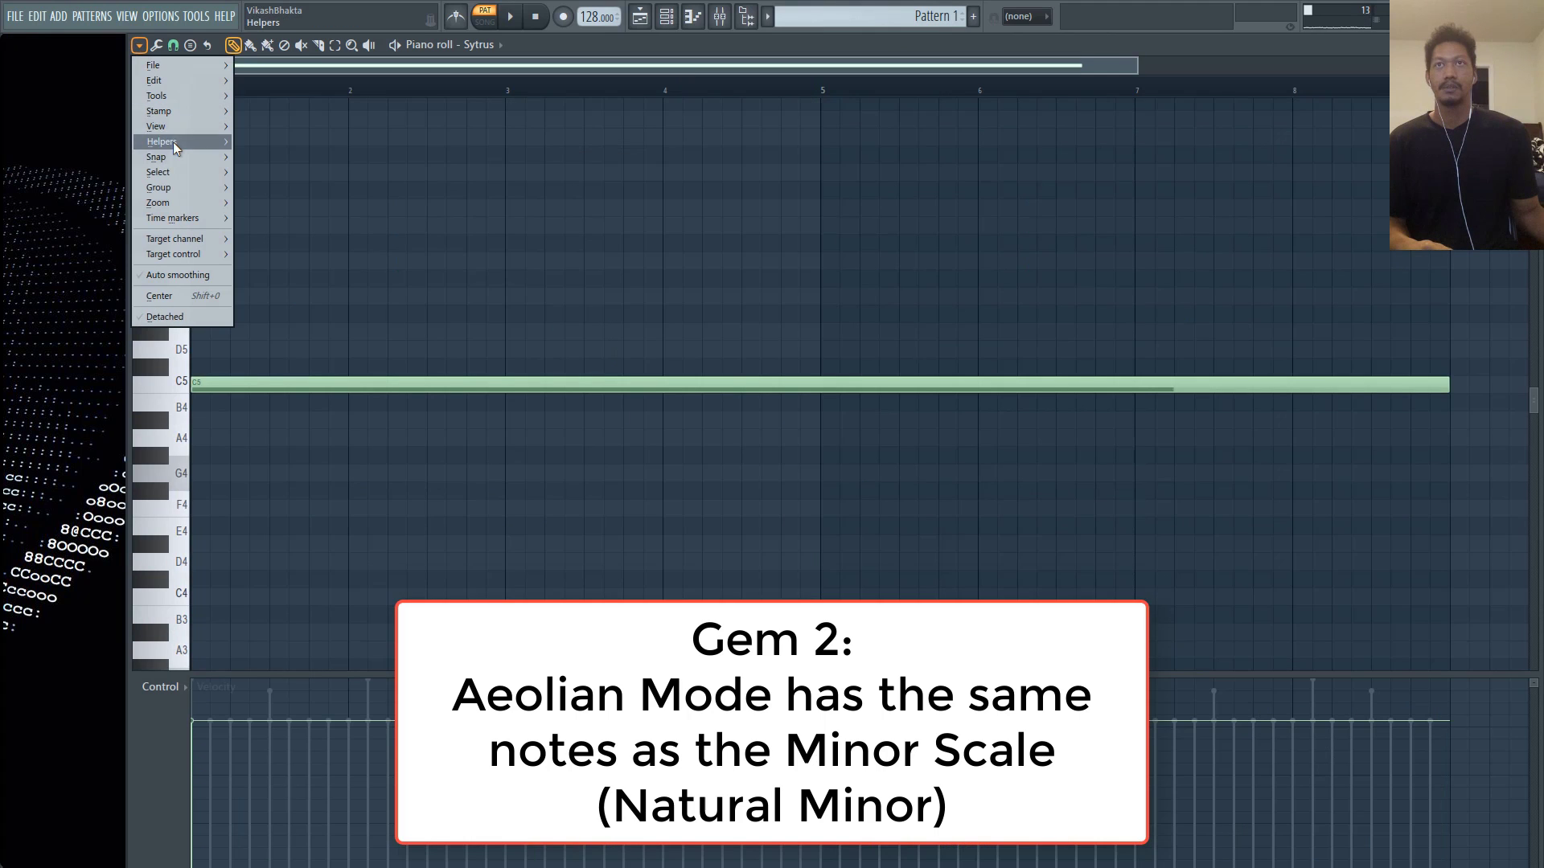
{"action": "mouse_move", "coordinate": [172, 141]}
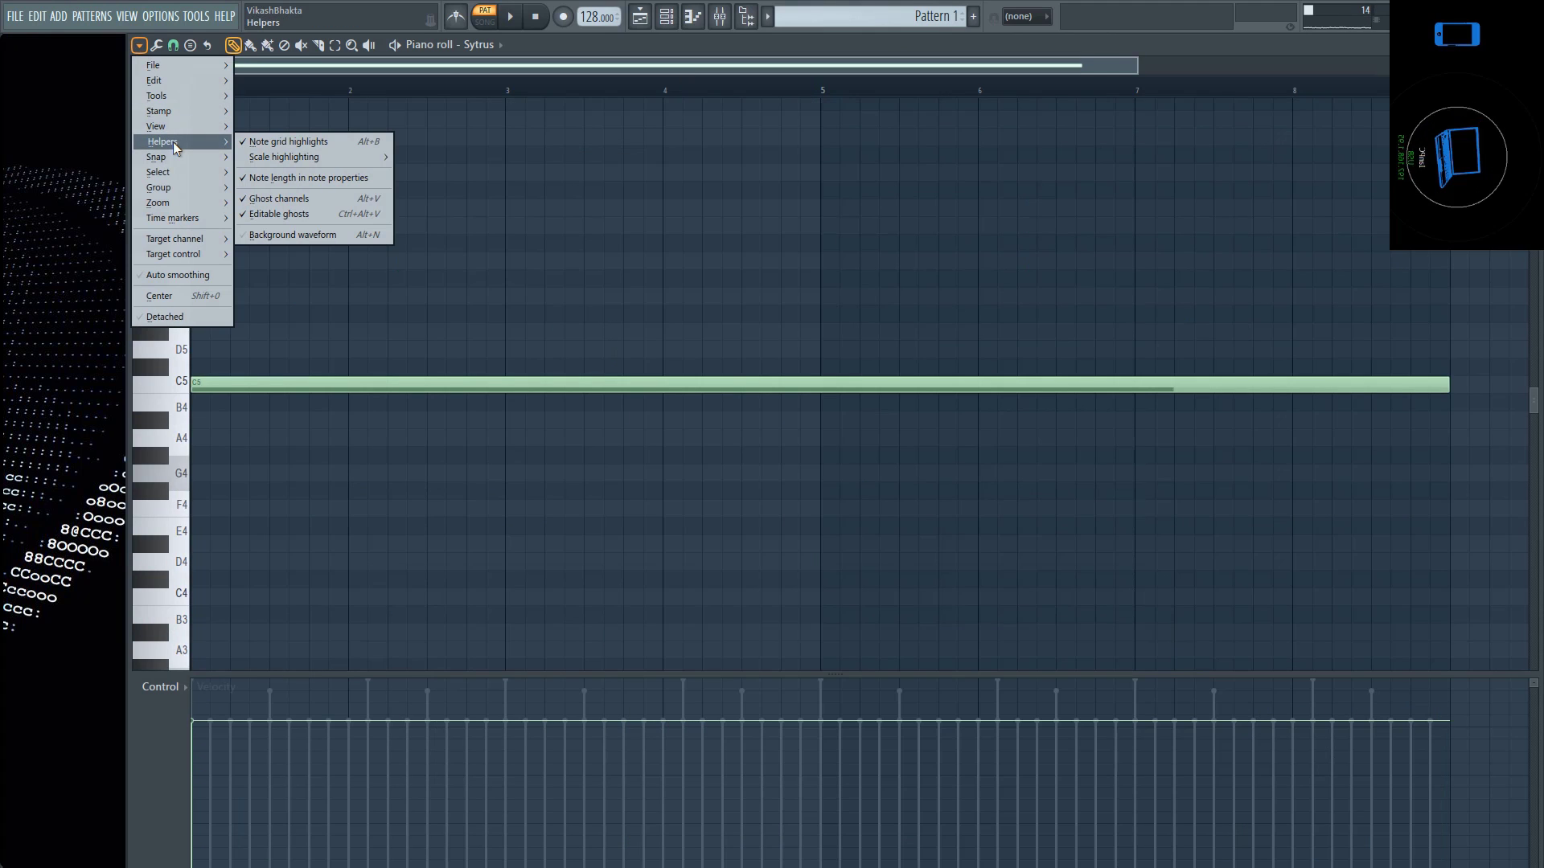
{"action": "mouse_move", "coordinate": [314, 154]}
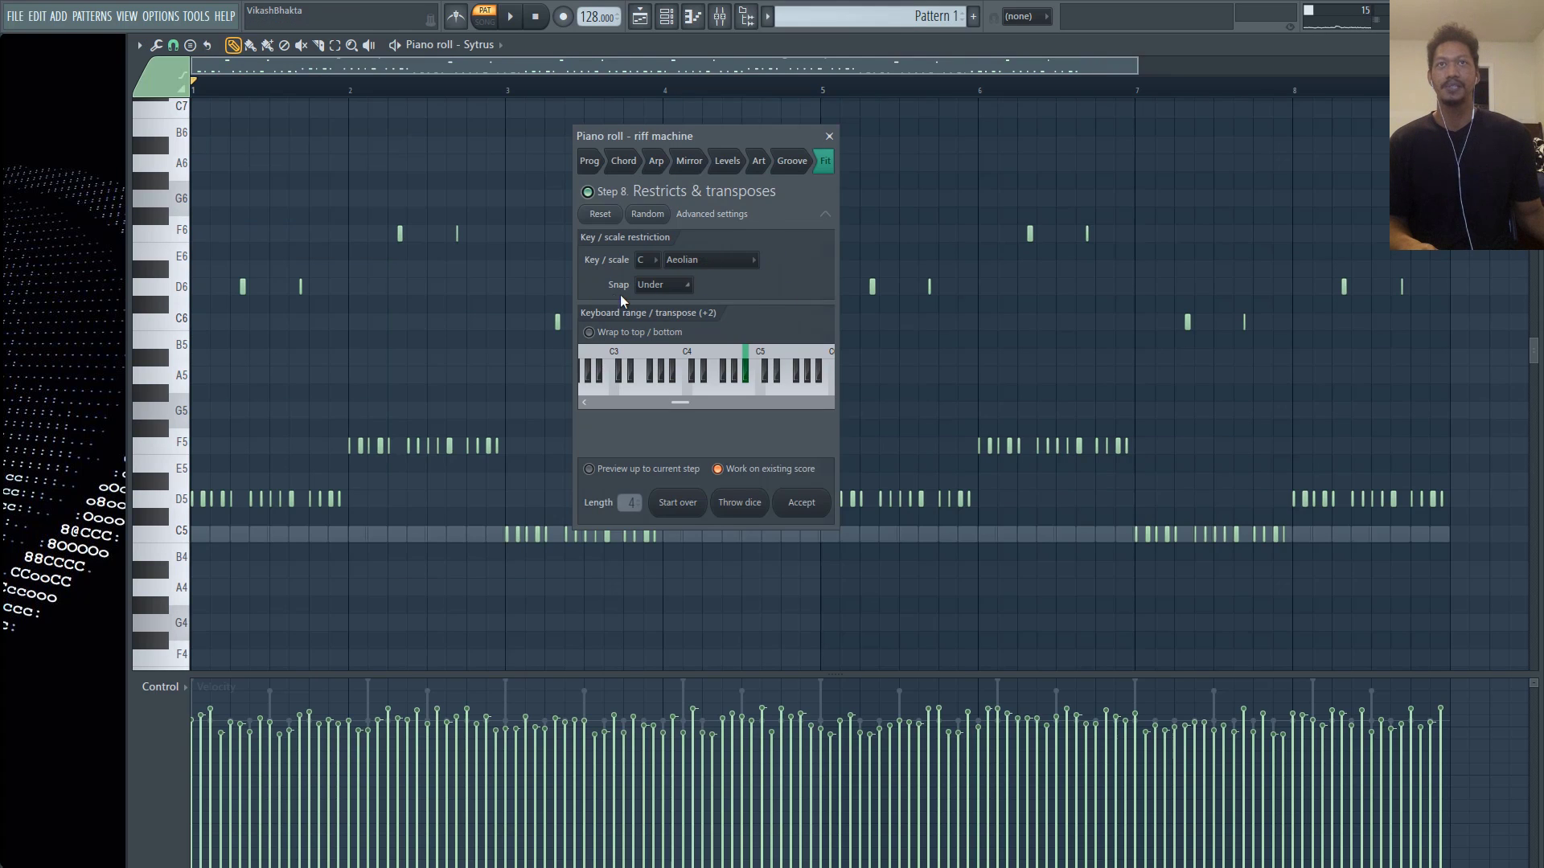
- Review the Fit step's snap options and the settings of the Prog, Chord and Arp steps
{"action": "left_click", "coordinate": [674, 285]}
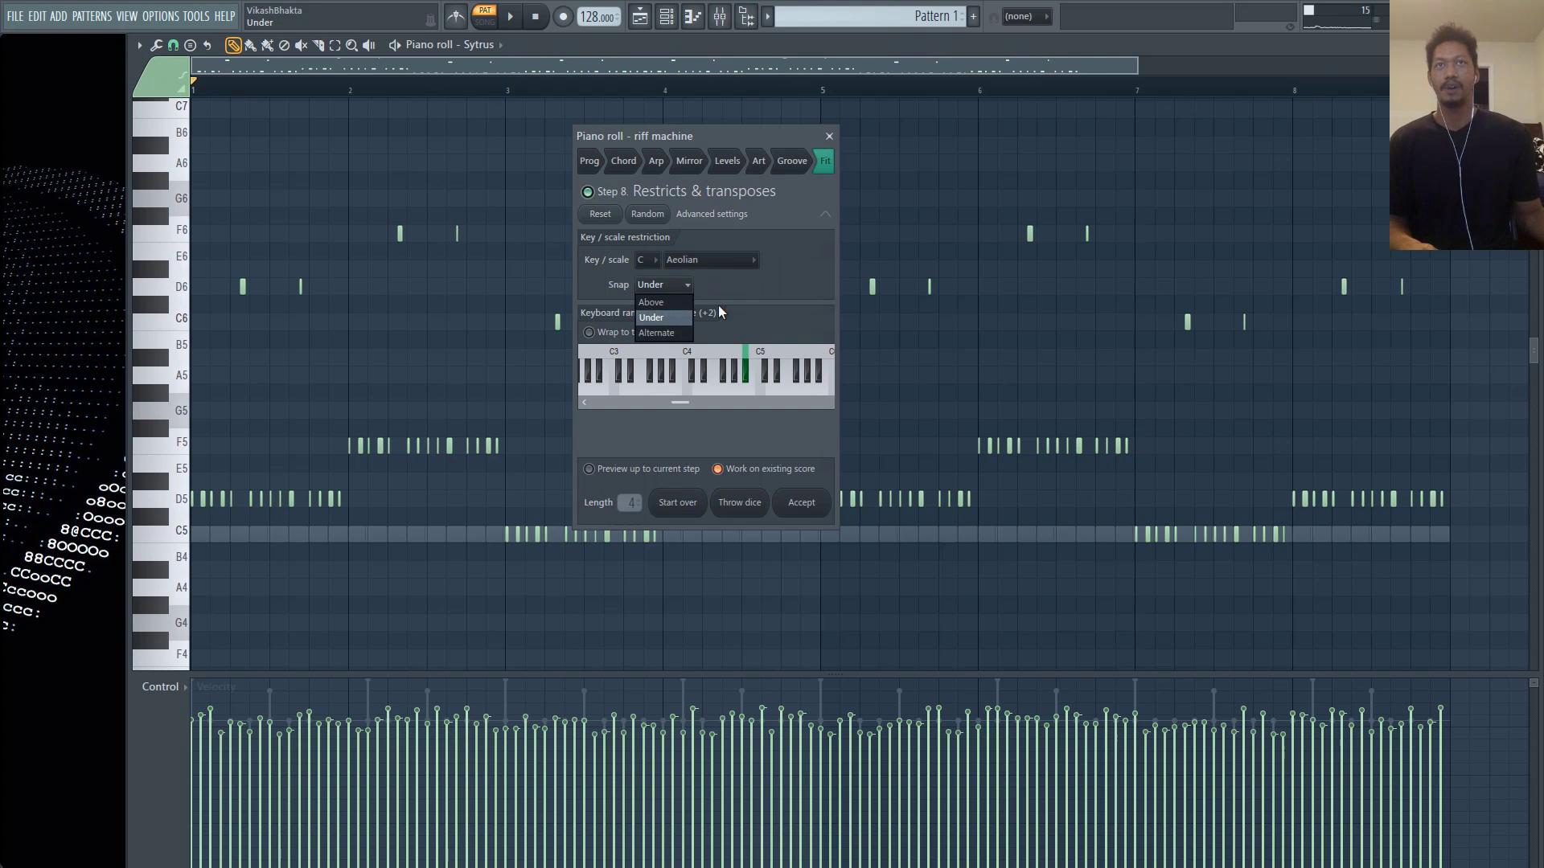
{"action": "left_click", "coordinate": [738, 298]}
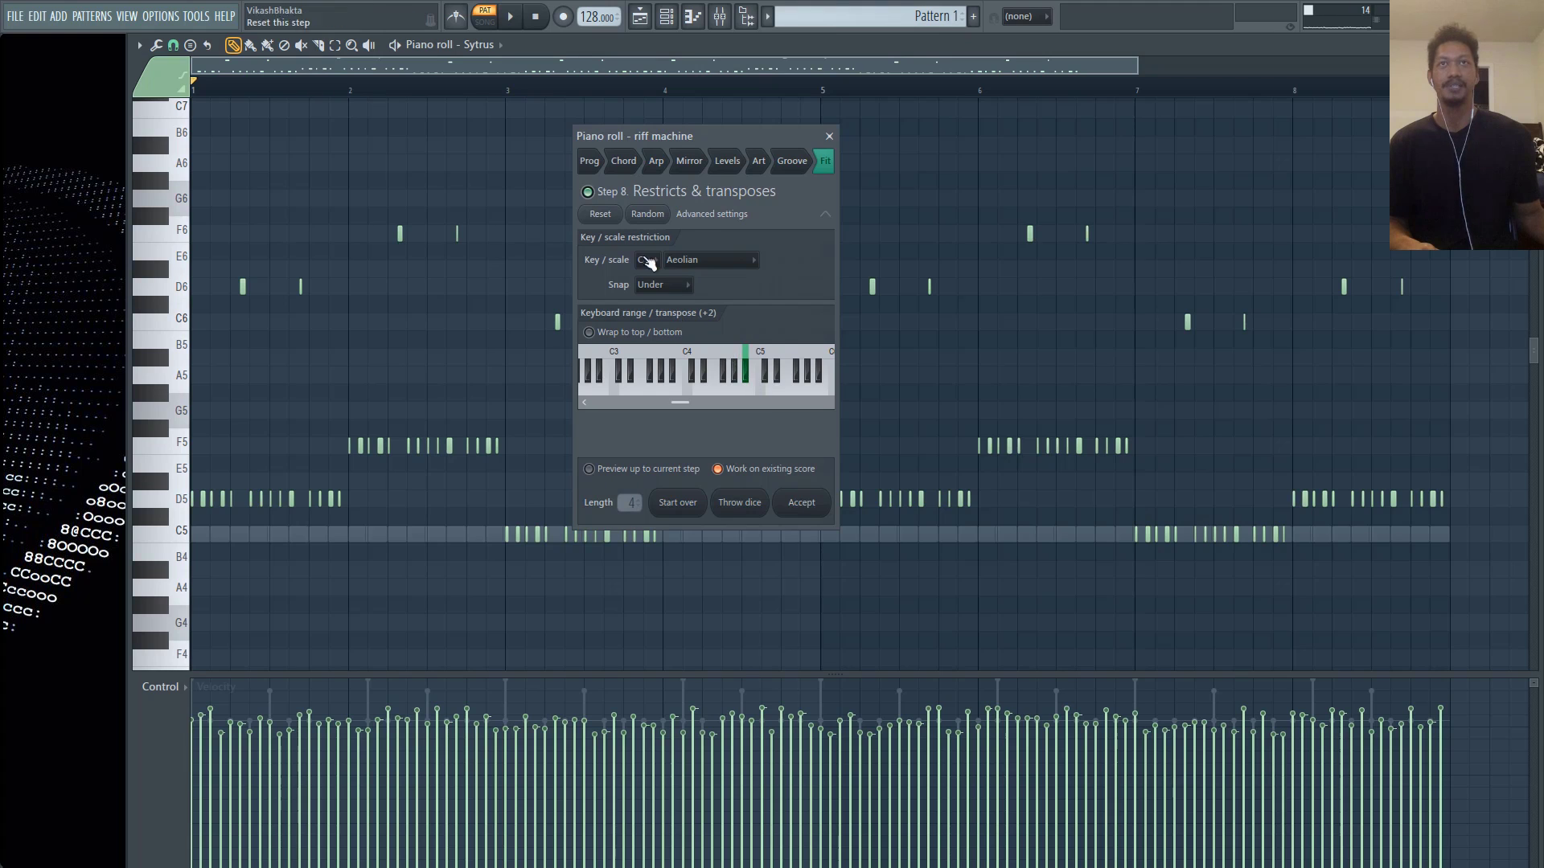
{"action": "left_click", "coordinate": [591, 165]}
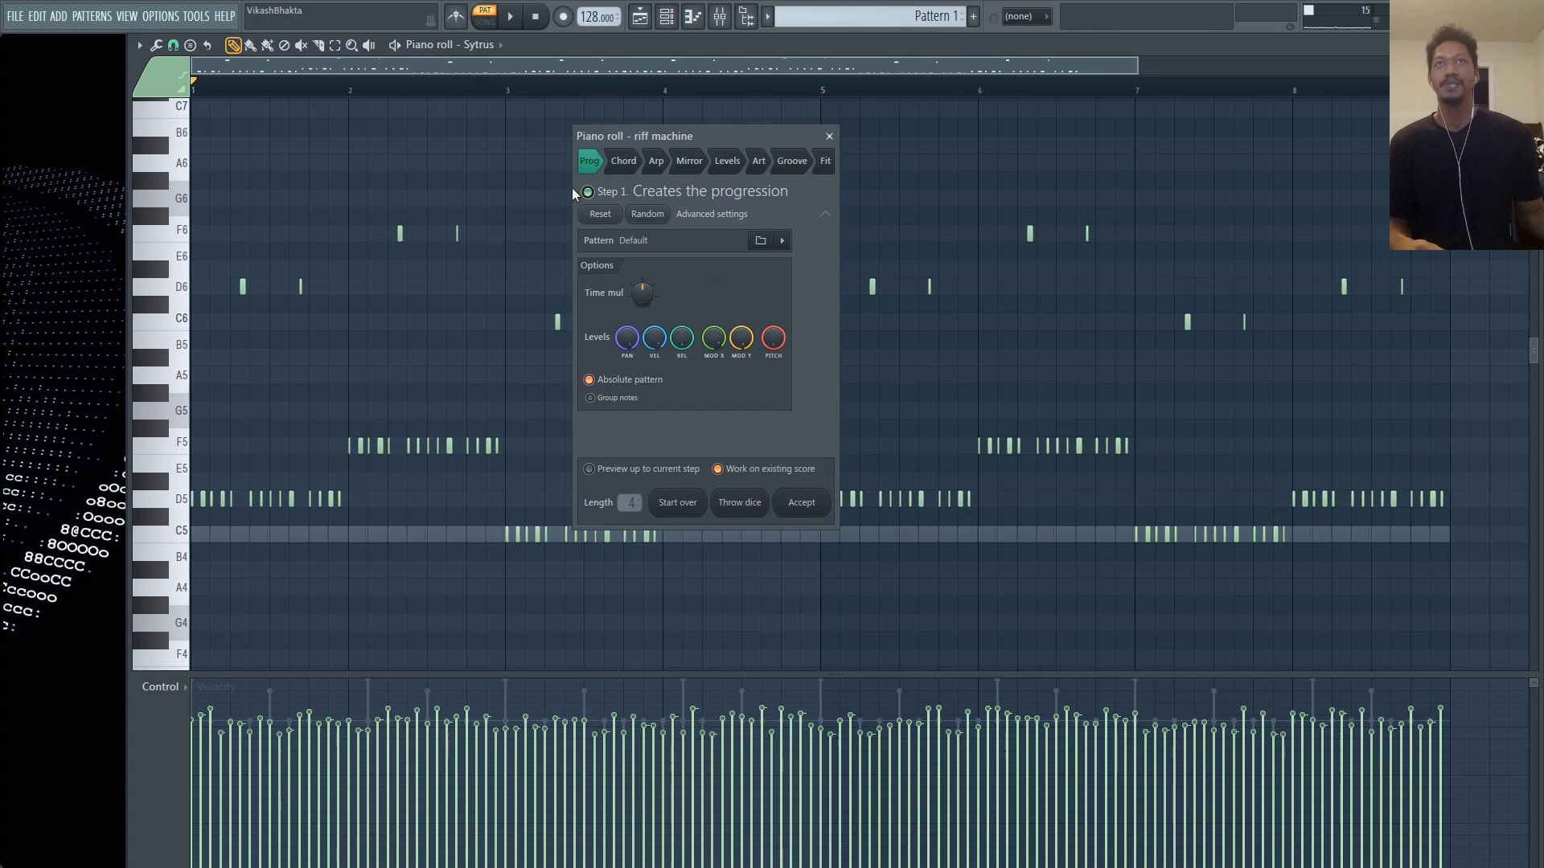
{"action": "left_click", "coordinate": [621, 161]}
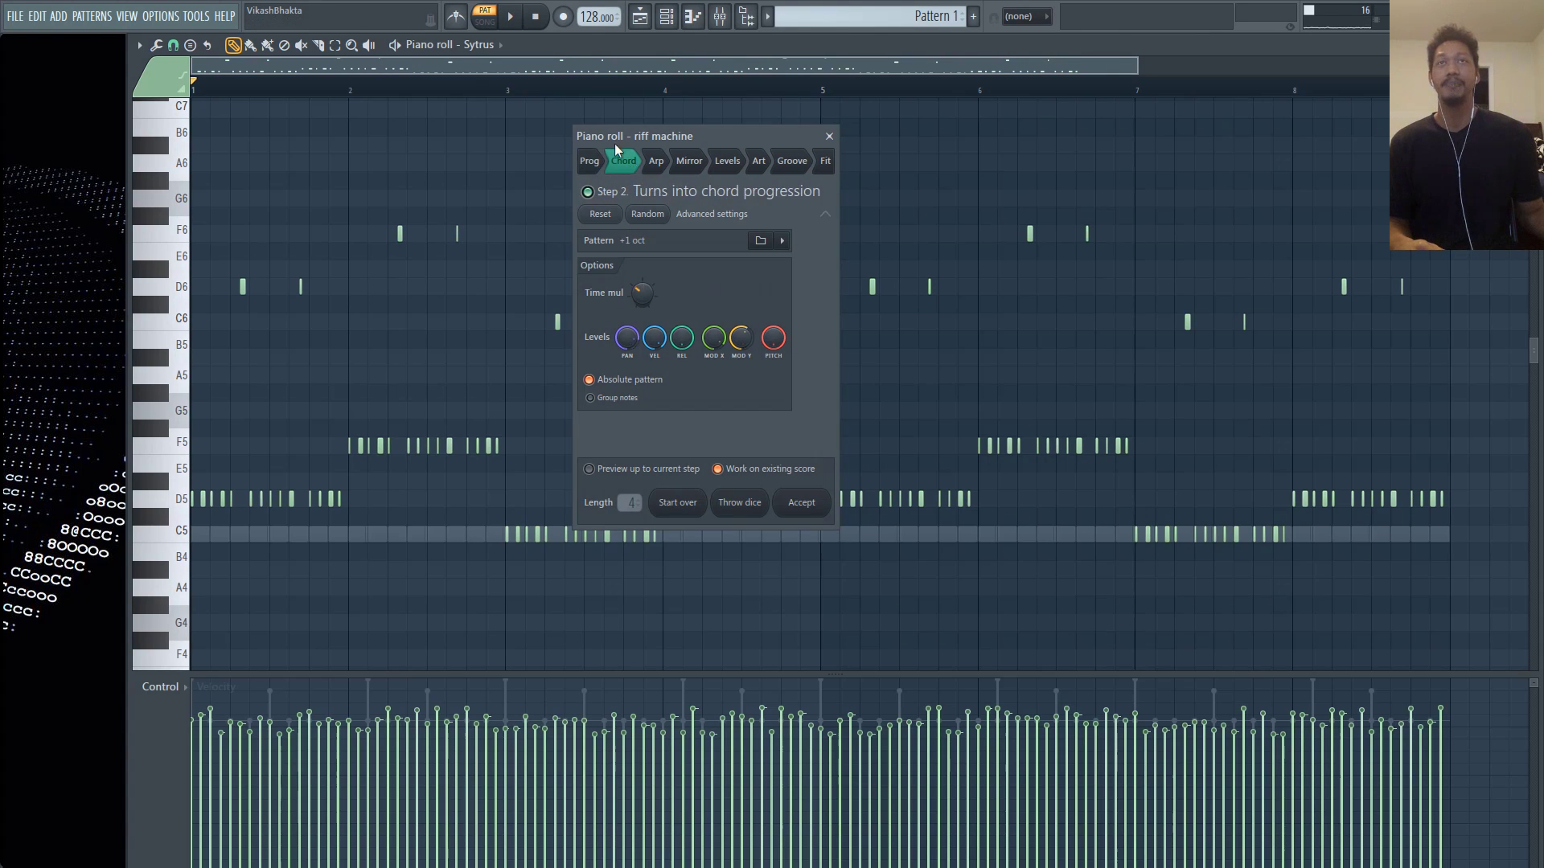
{"action": "left_click", "coordinate": [656, 161]}
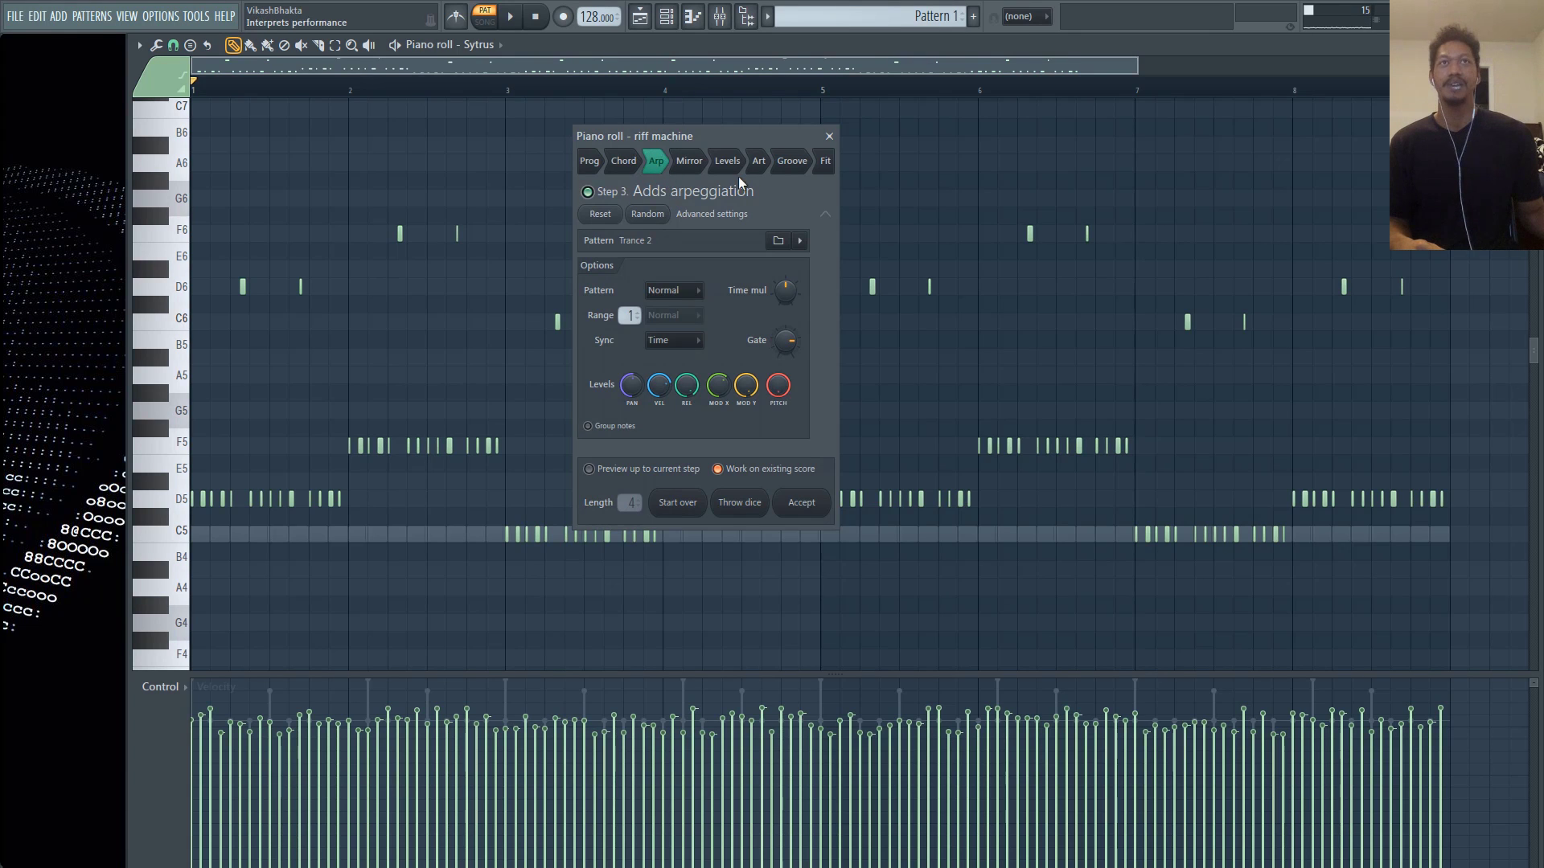
- Look through the preset lists of the Riff machine's Groove, Arp, Chord and Prog steps
{"action": "left_click", "coordinate": [791, 161]}
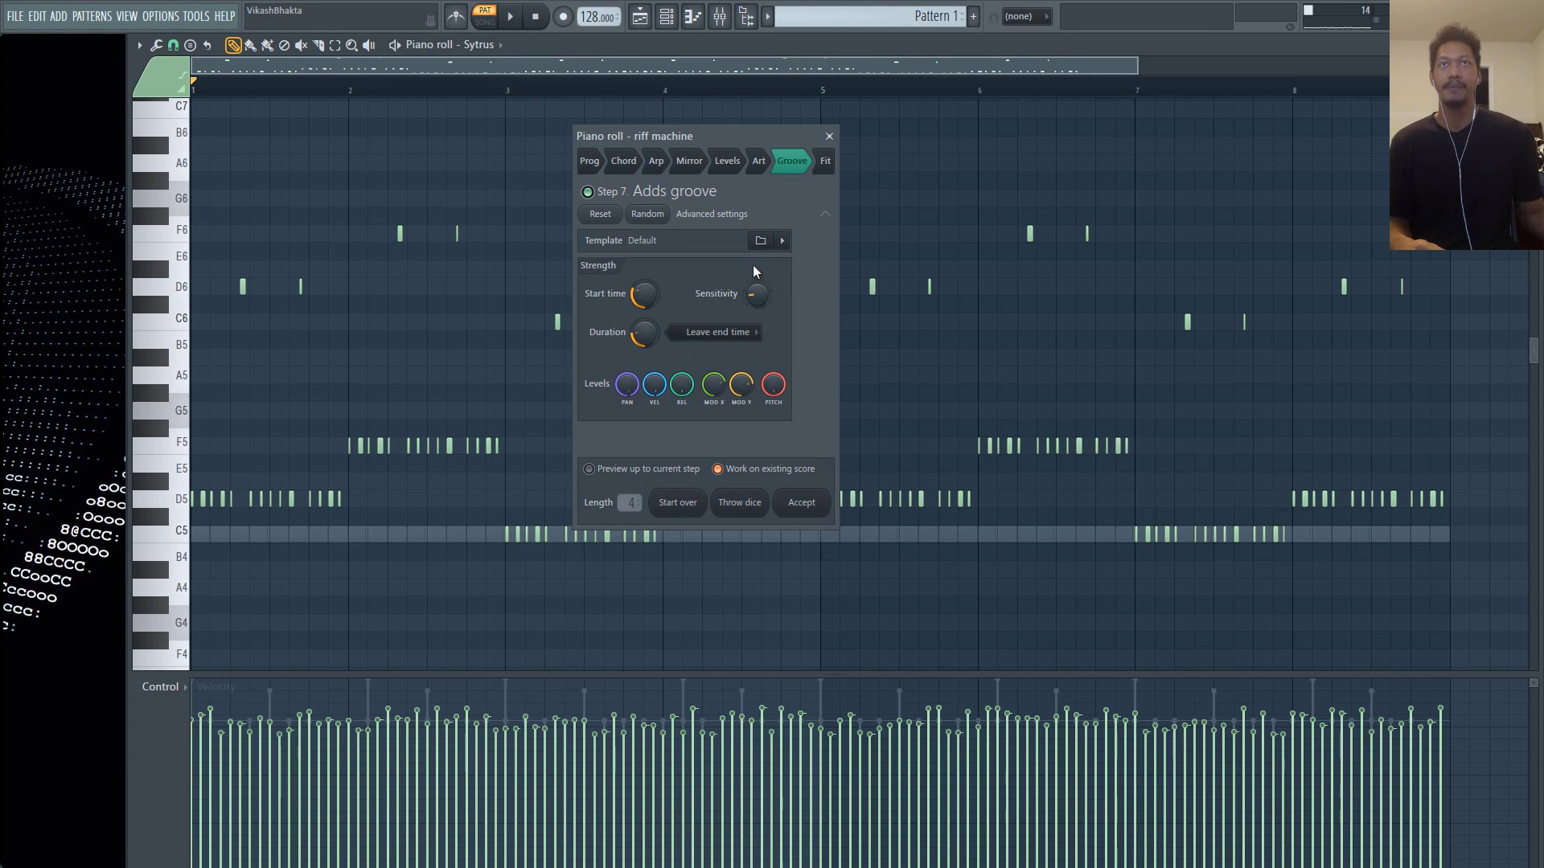
{"action": "left_click", "coordinate": [784, 240]}
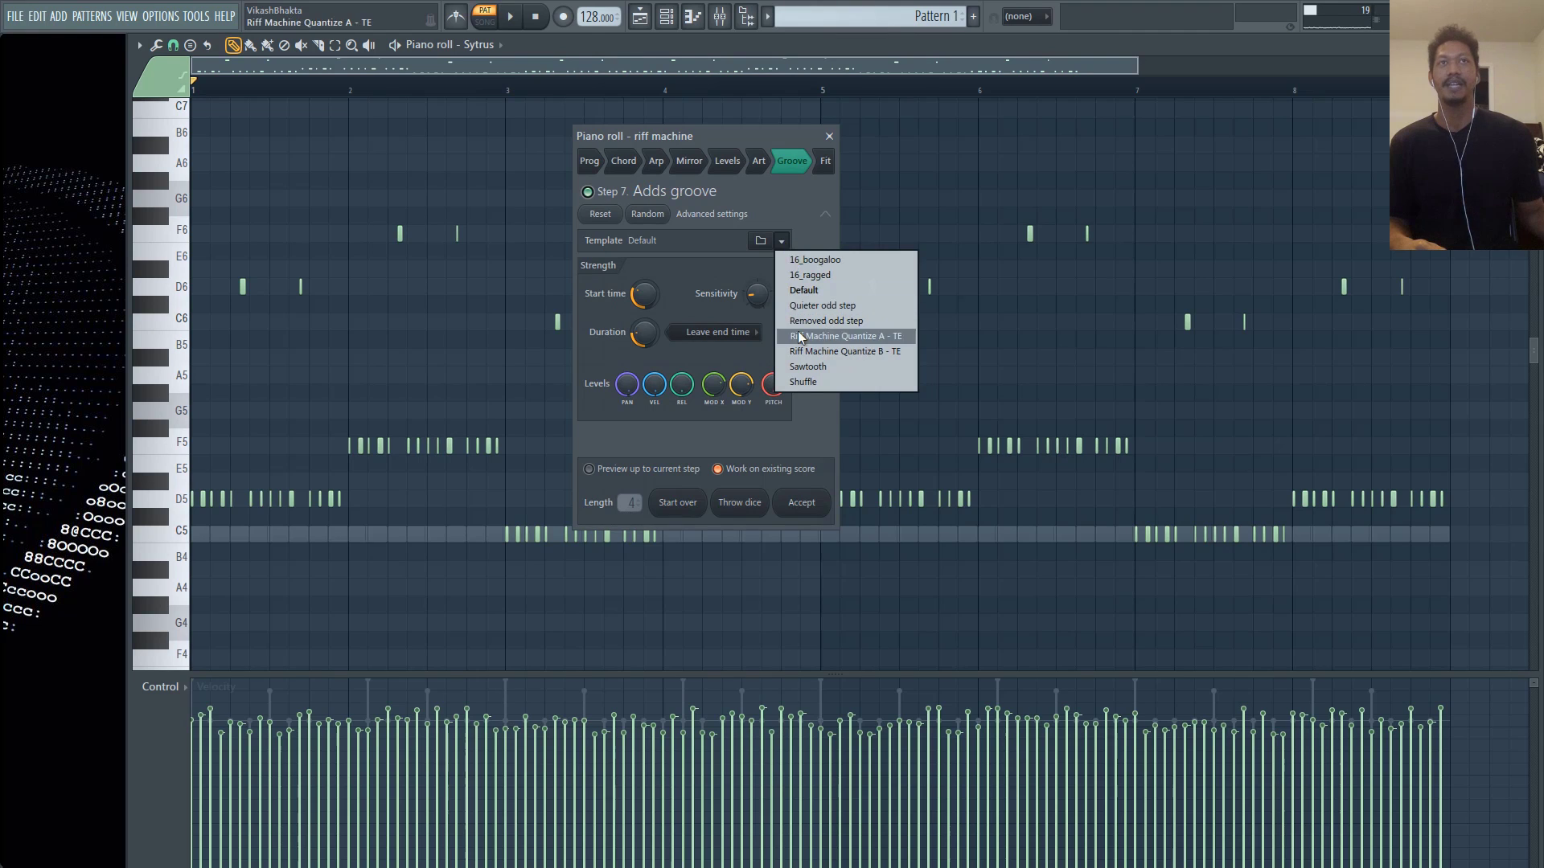
{"action": "left_click", "coordinate": [655, 161]}
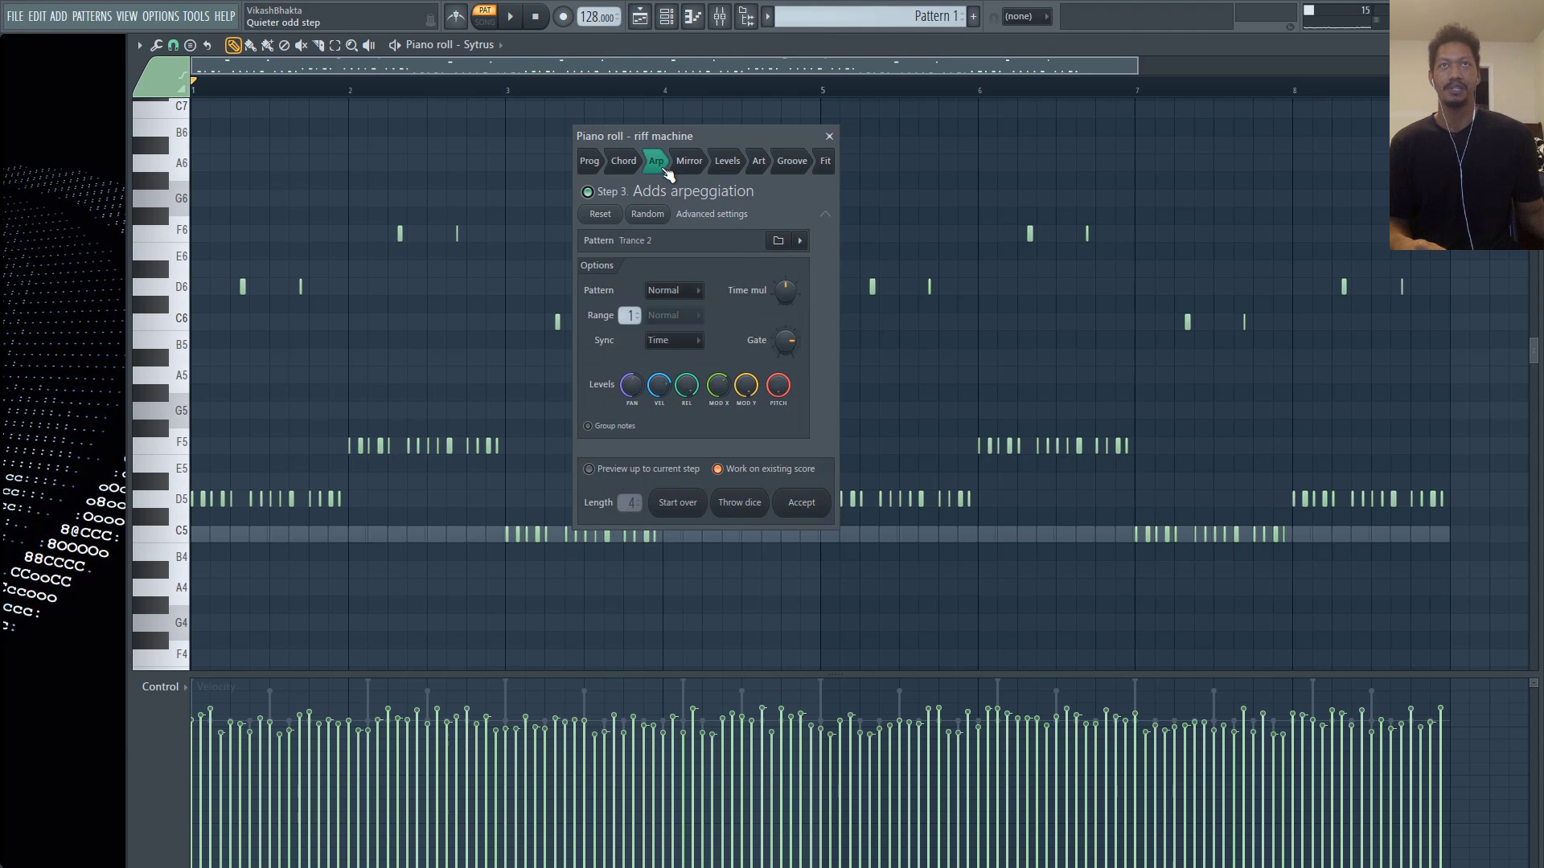
{"action": "left_click", "coordinate": [798, 242]}
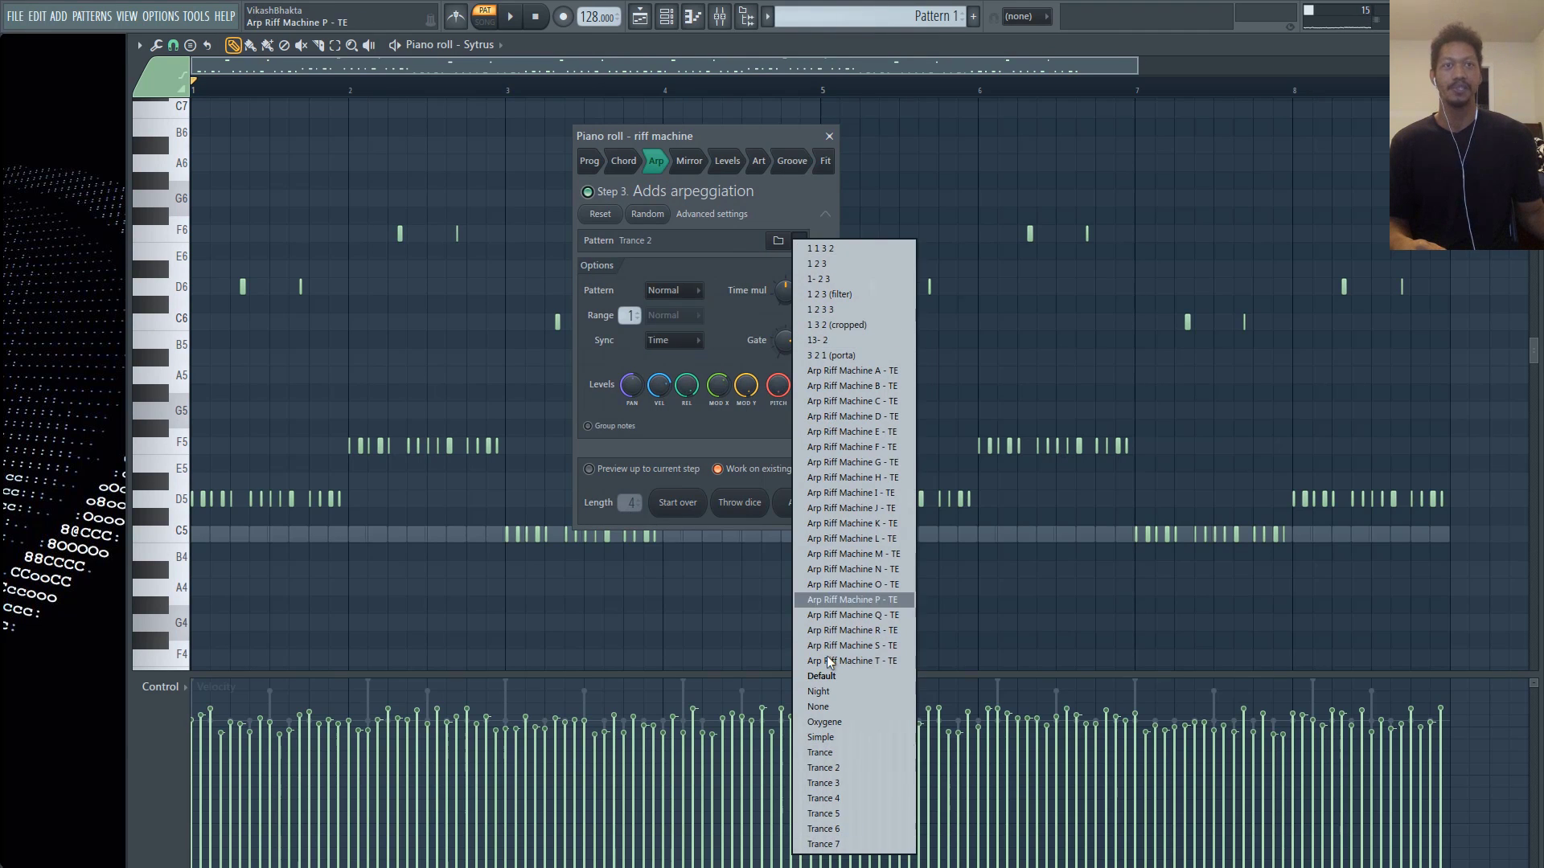
{"action": "left_click", "coordinate": [636, 161]}
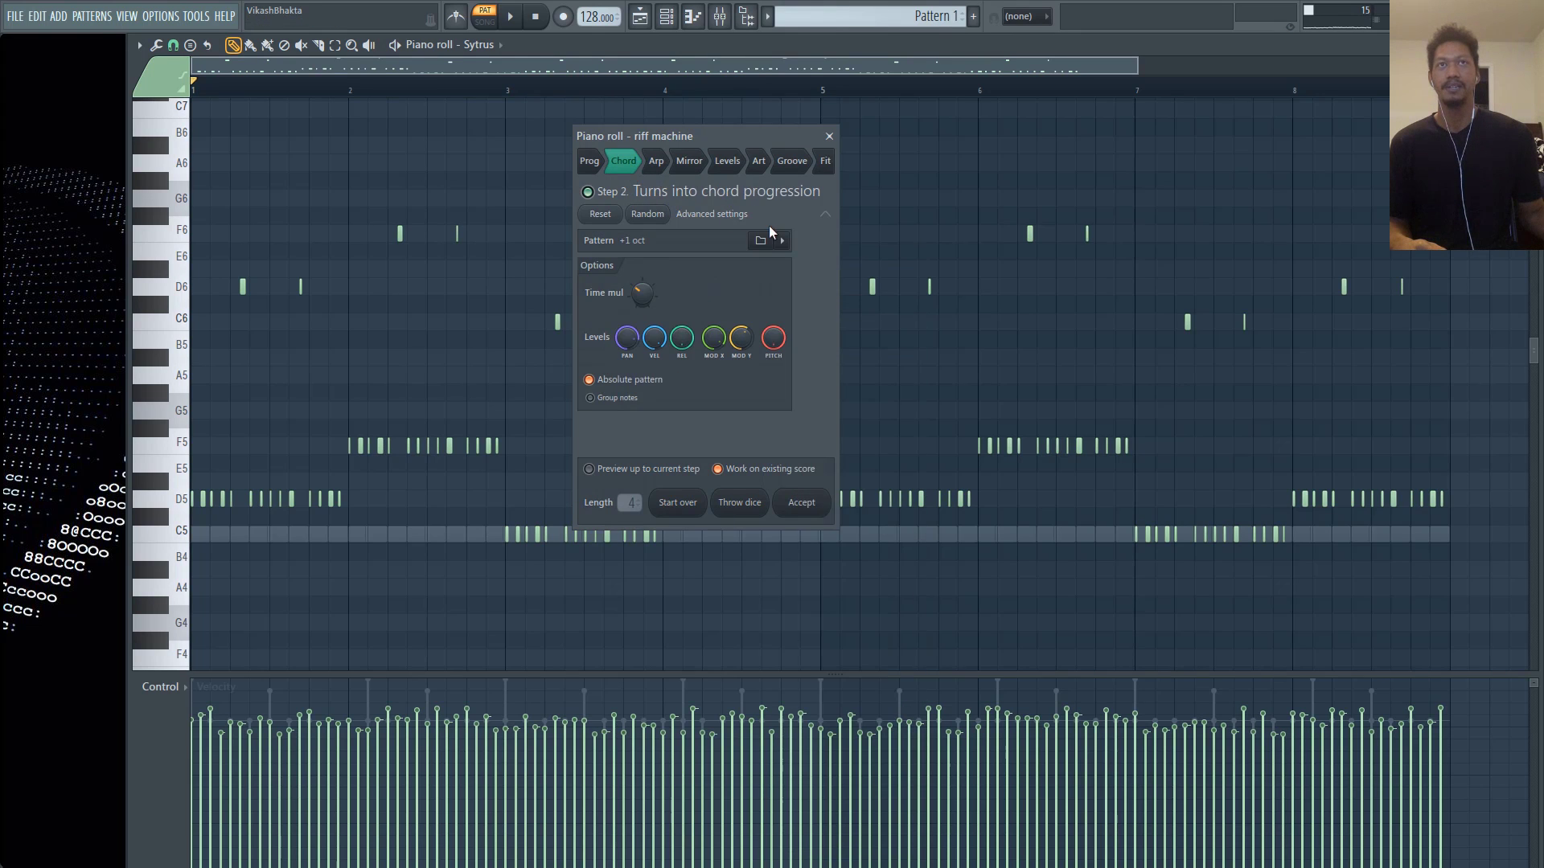
{"action": "left_click", "coordinate": [781, 240]}
{"action": "left_click", "coordinate": [590, 161]}
{"action": "left_click", "coordinate": [781, 240]}
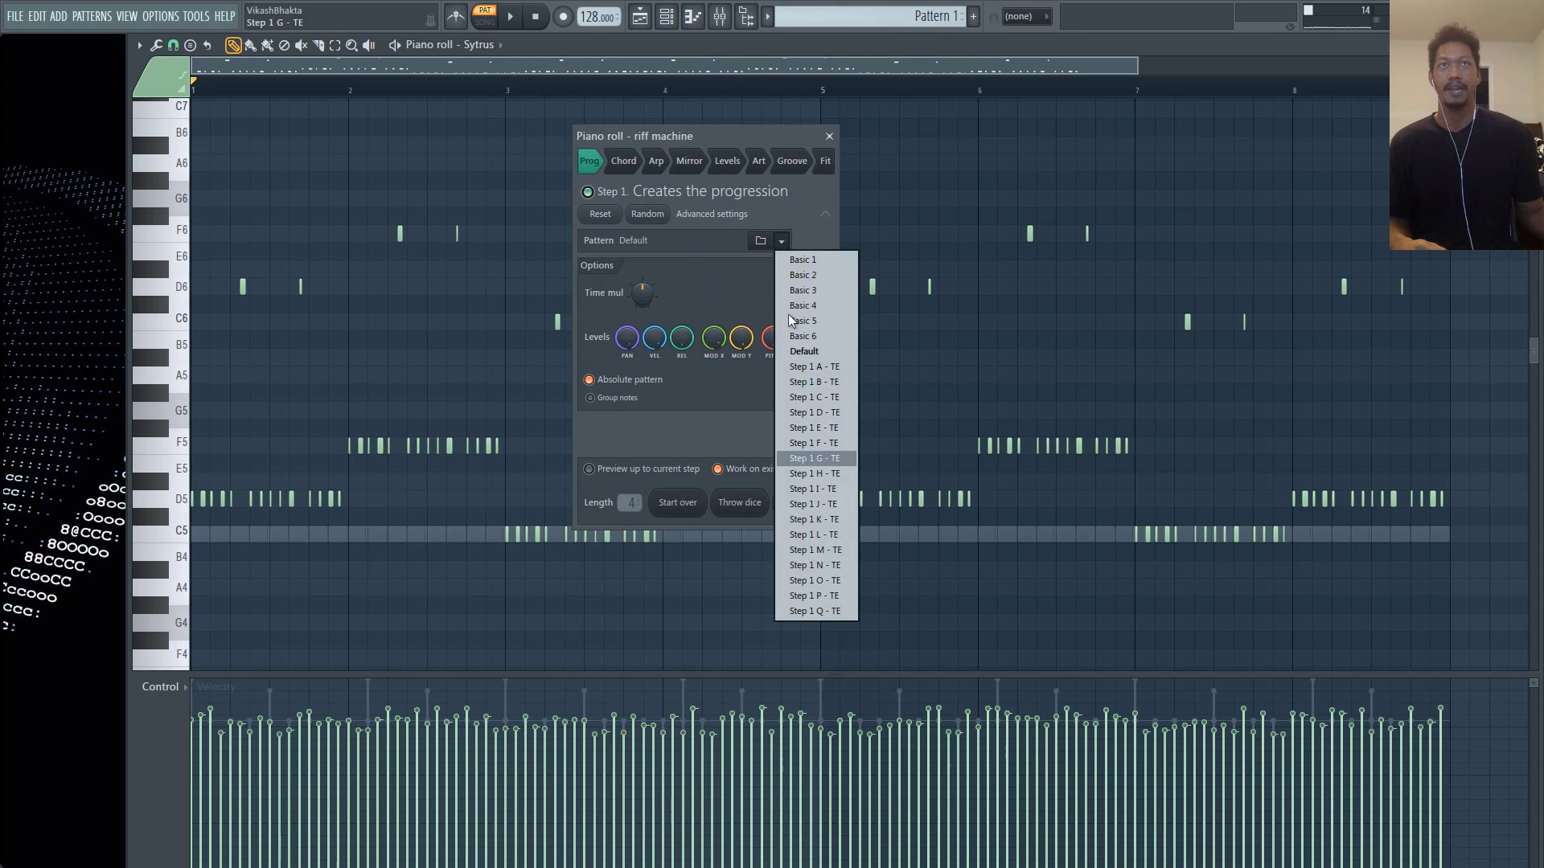
- Browse the score files for the Prog pattern, examining the Chopping, Riff machine step 2 and Scores folders
{"action": "left_click", "coordinate": [768, 246]}
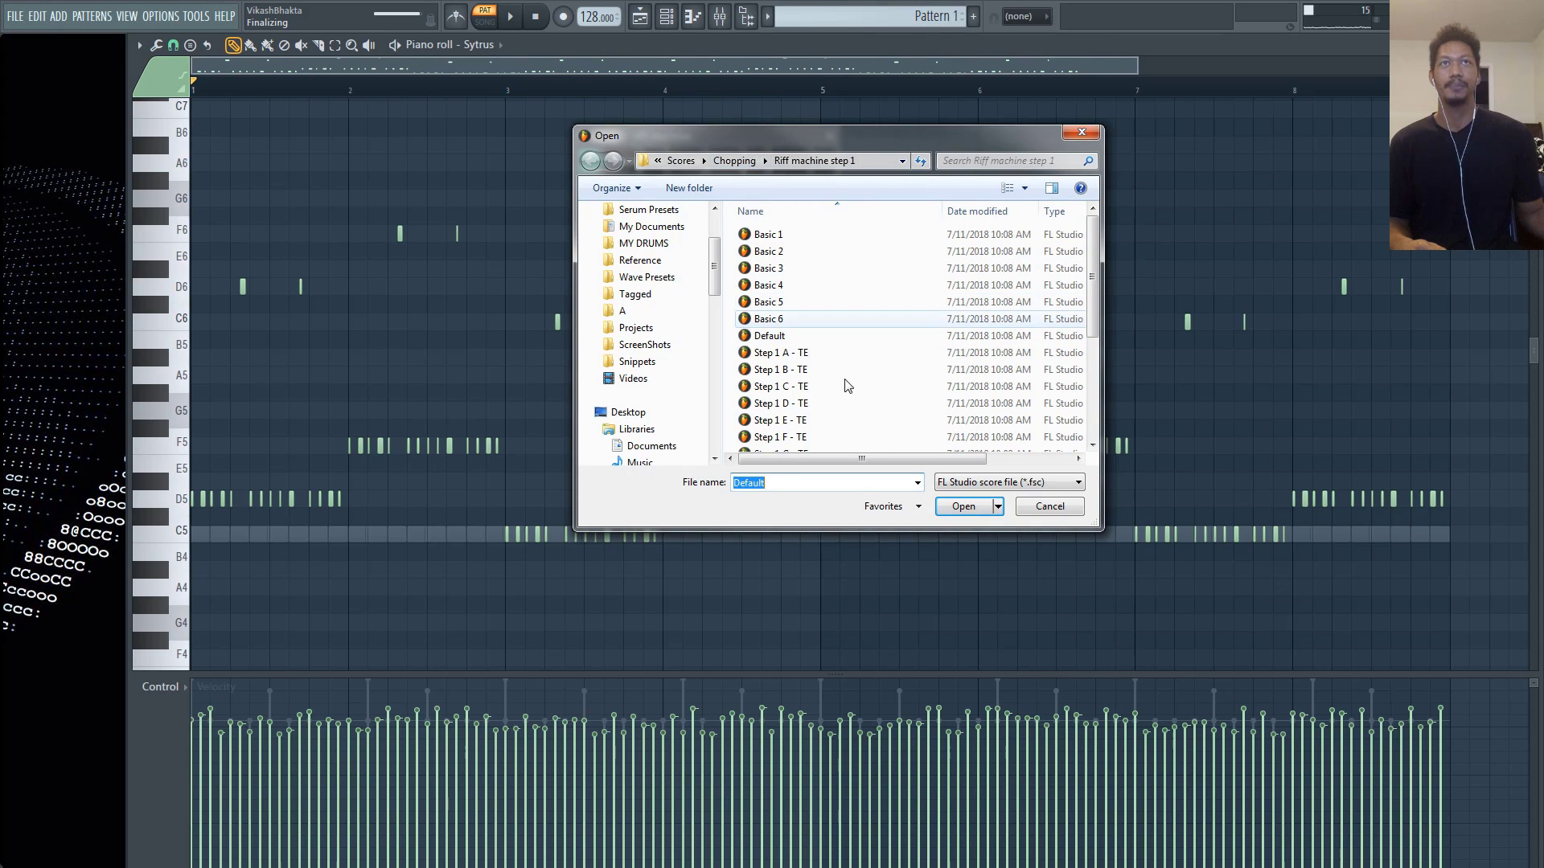
{"action": "left_click", "coordinate": [734, 161]}
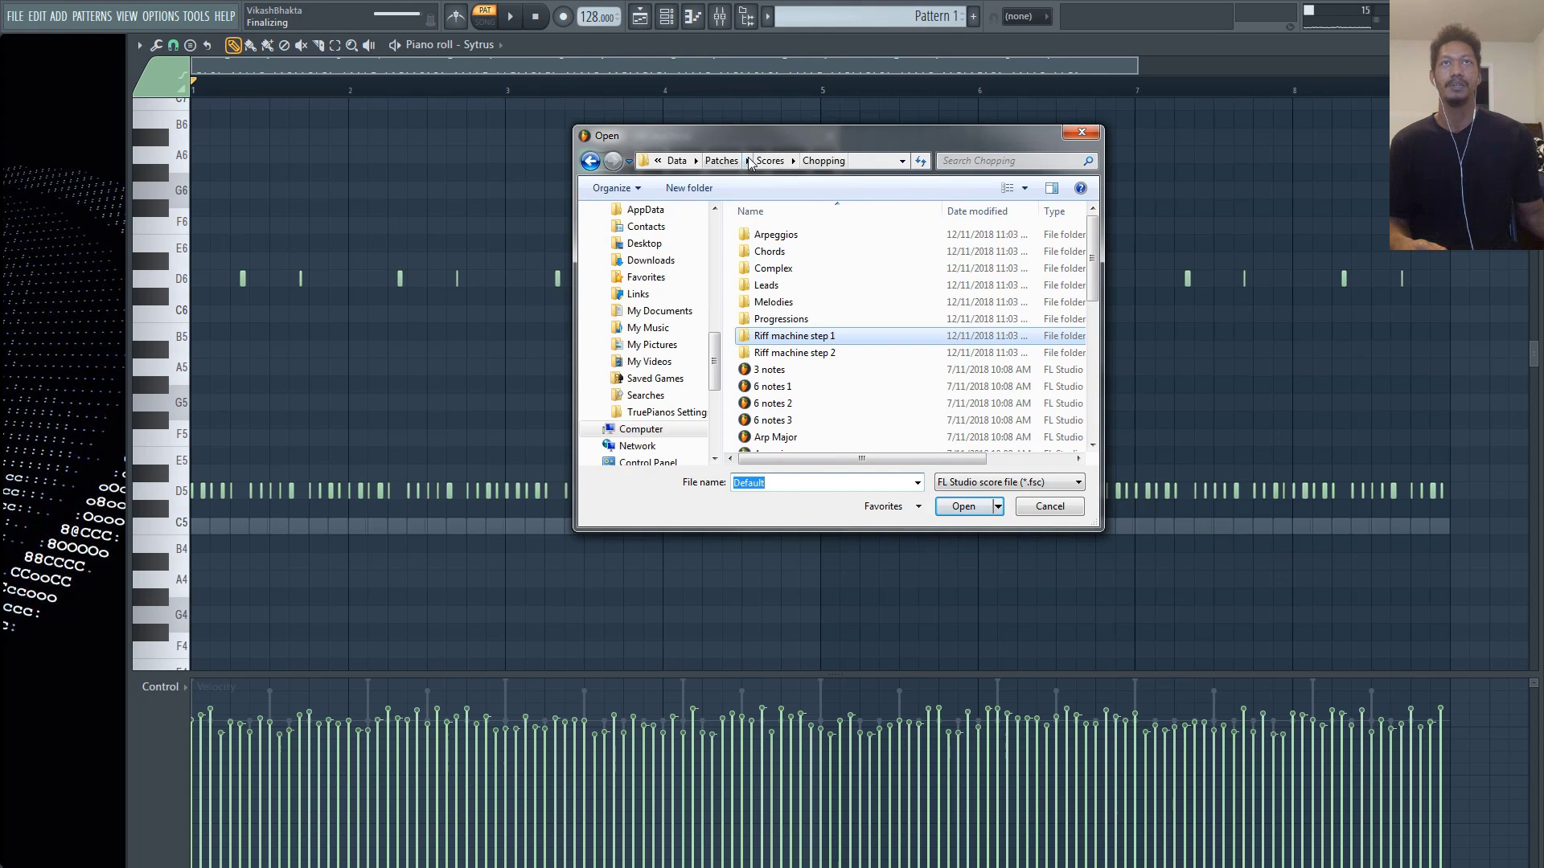
{"action": "double_click", "coordinate": [794, 353]}
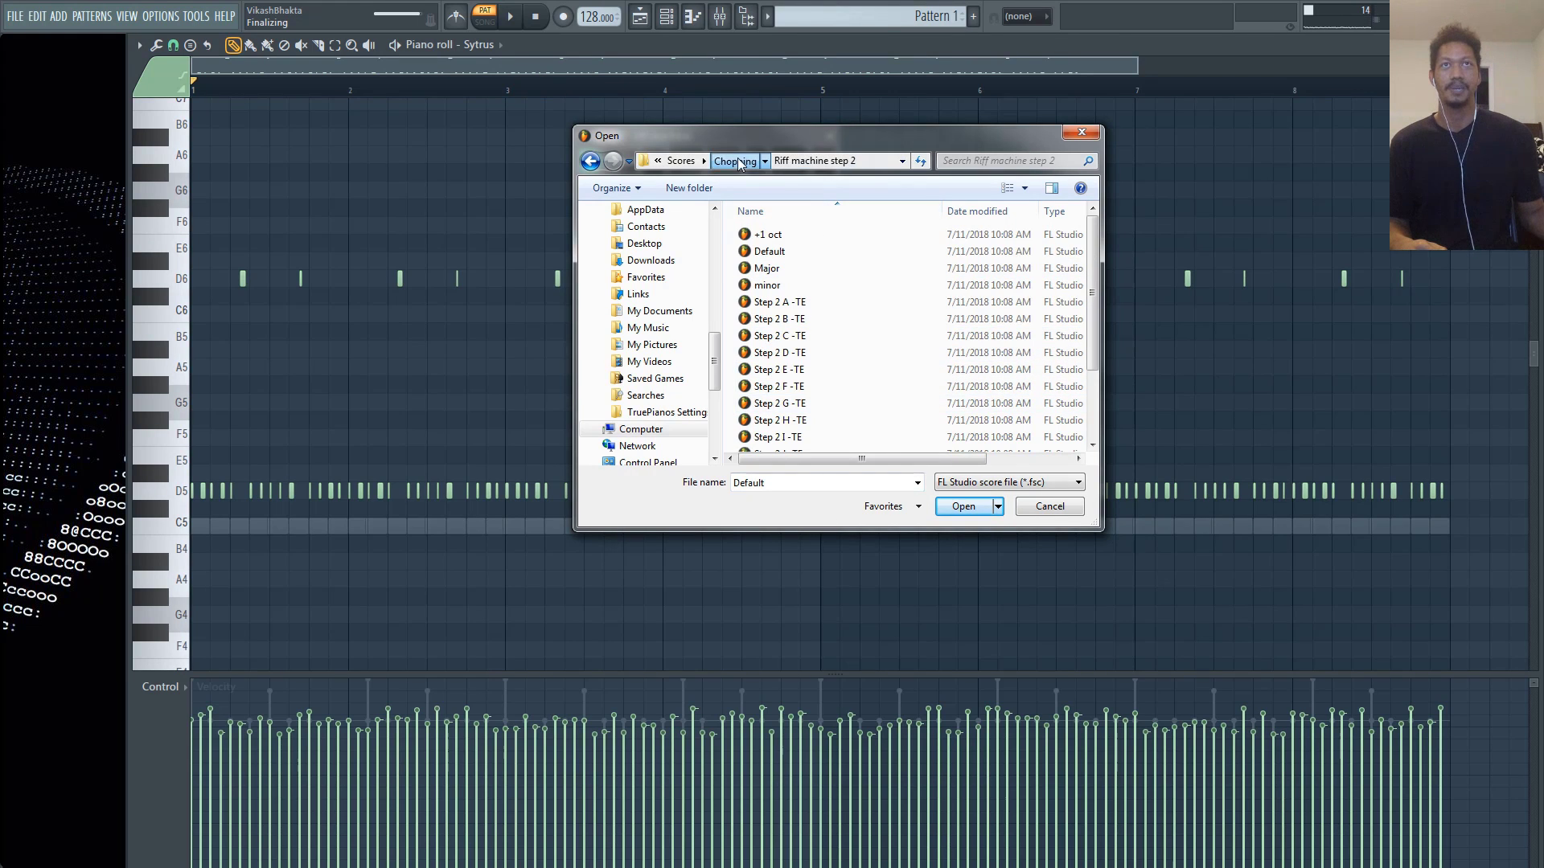
{"action": "left_click", "coordinate": [735, 160]}
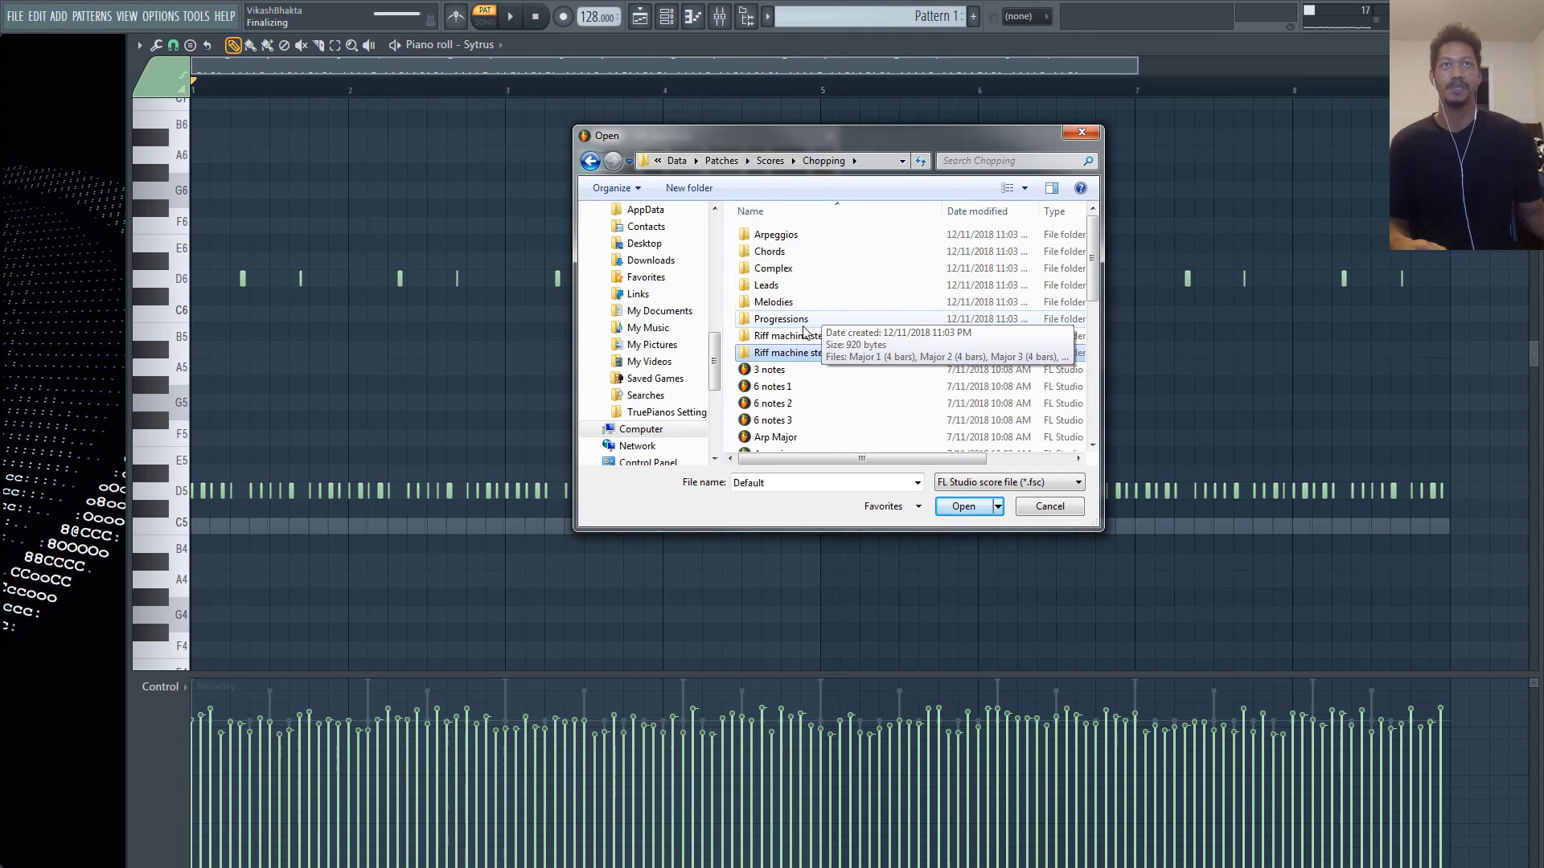
{"action": "scroll", "coordinate": [812, 430], "scroll_direction": "down", "scroll_amount": 5}
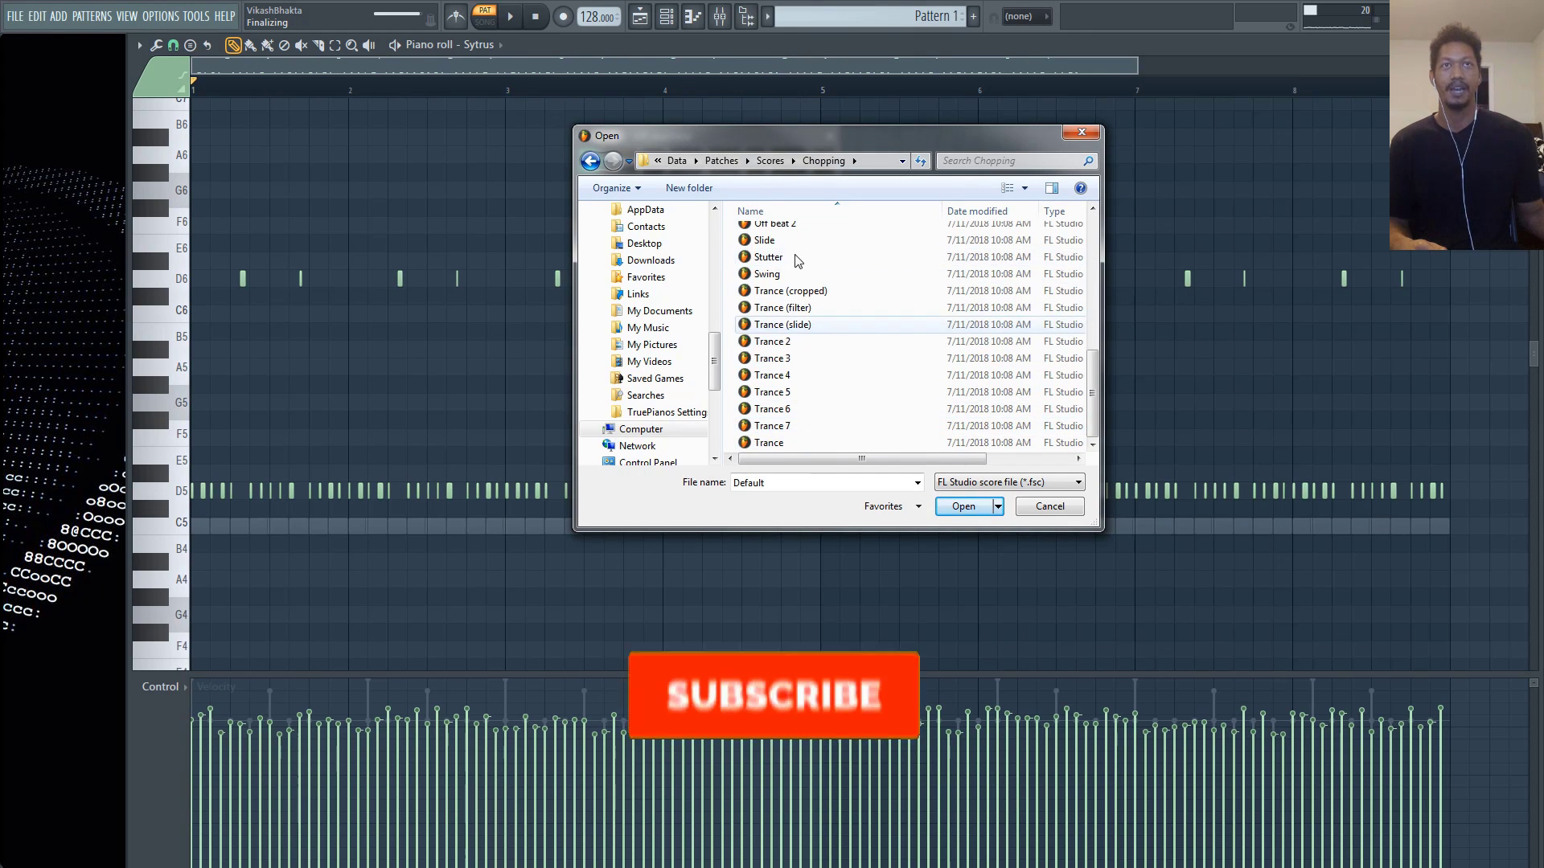
{"action": "scroll", "coordinate": [792, 254], "scroll_direction": "up", "scroll_amount": 5}
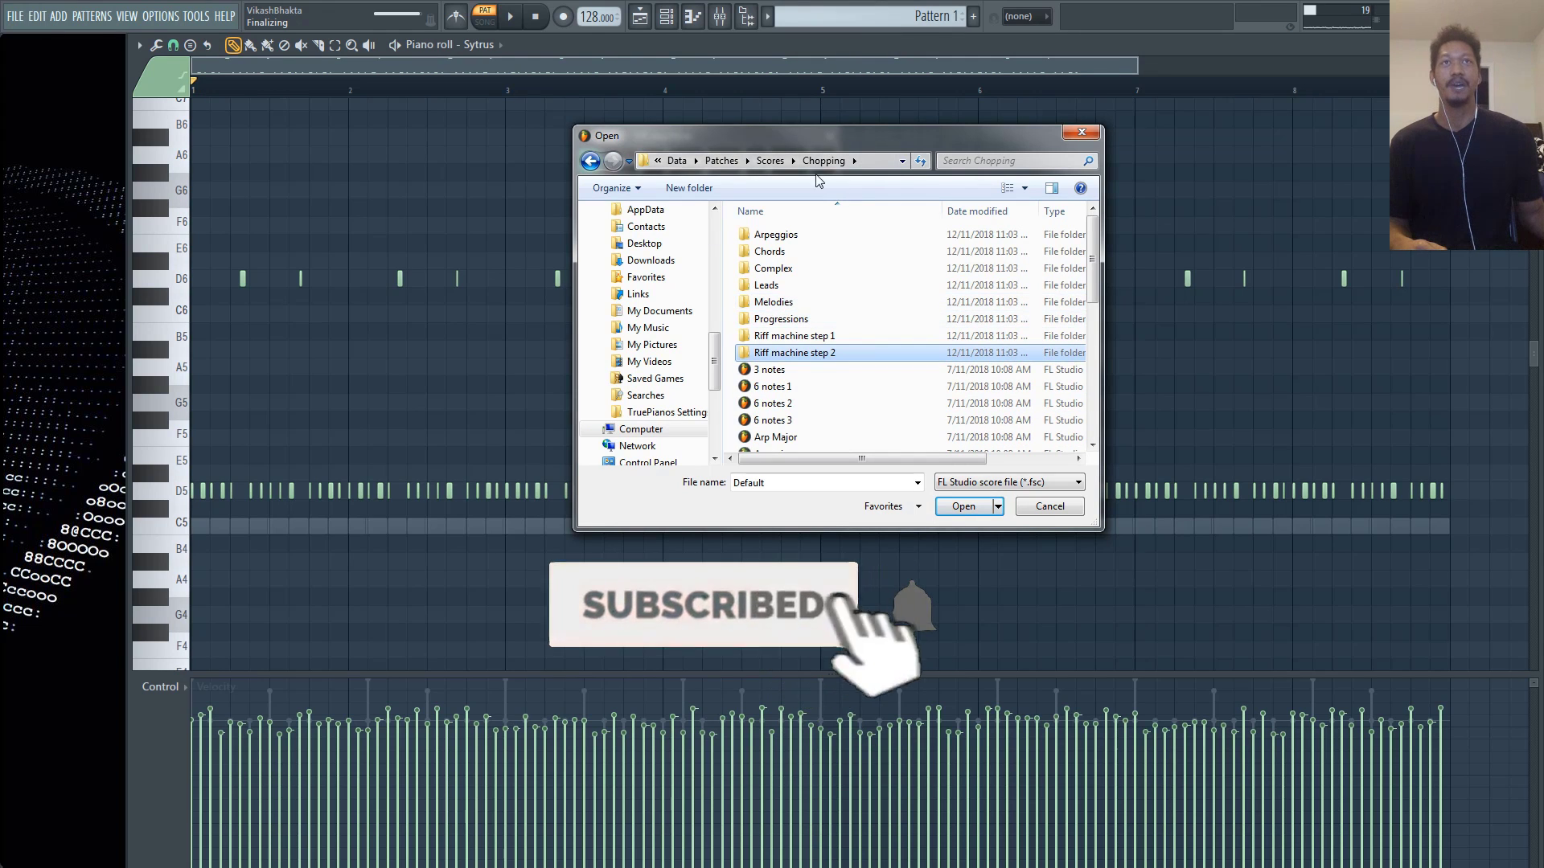
{"action": "left_click", "coordinate": [770, 160]}
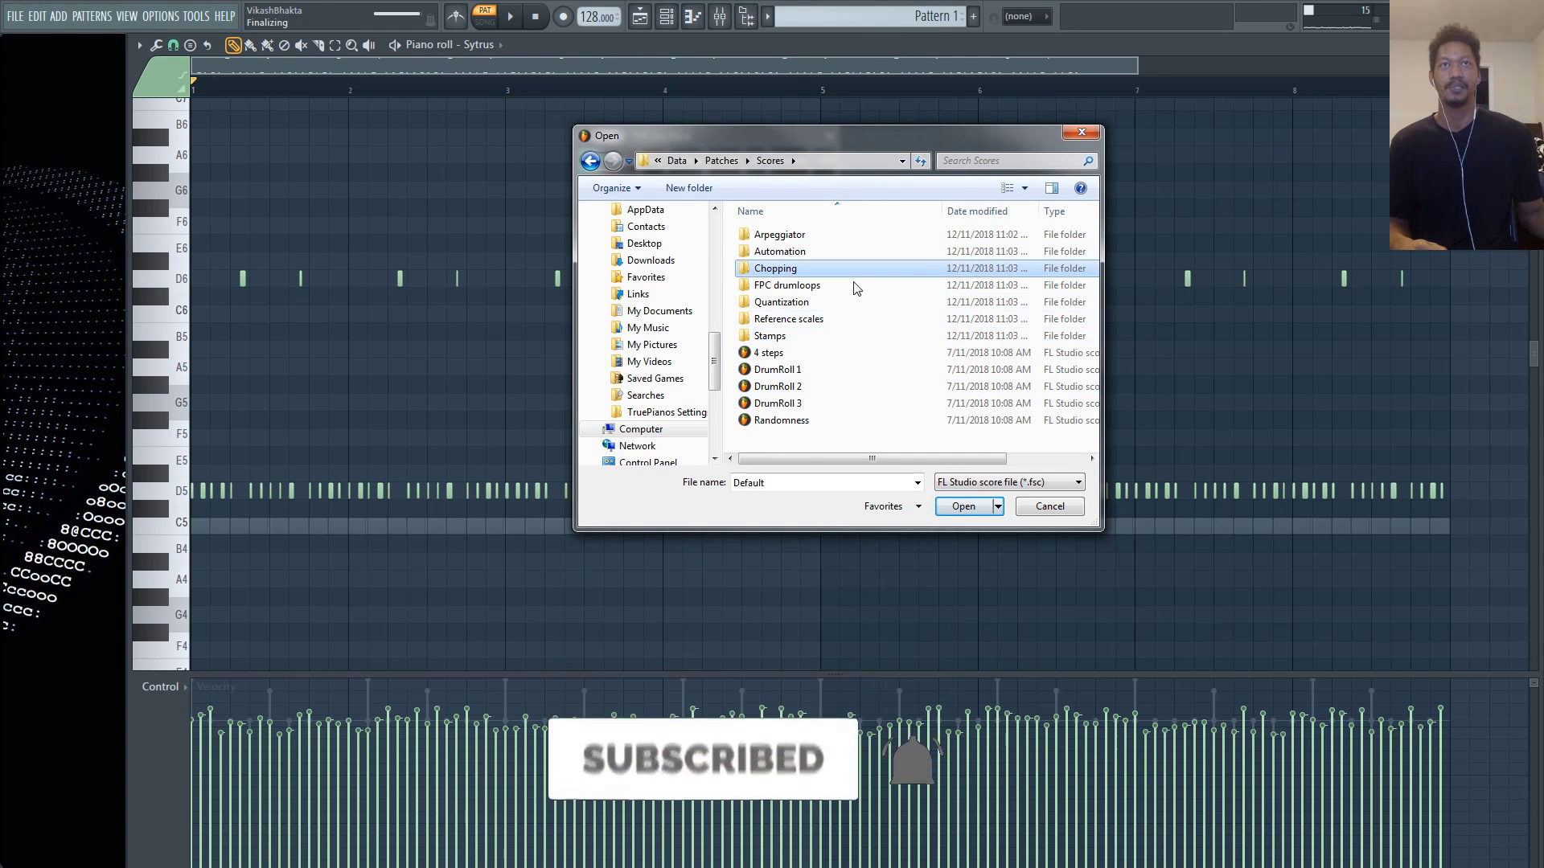
{"action": "left_click", "coordinate": [804, 235]}
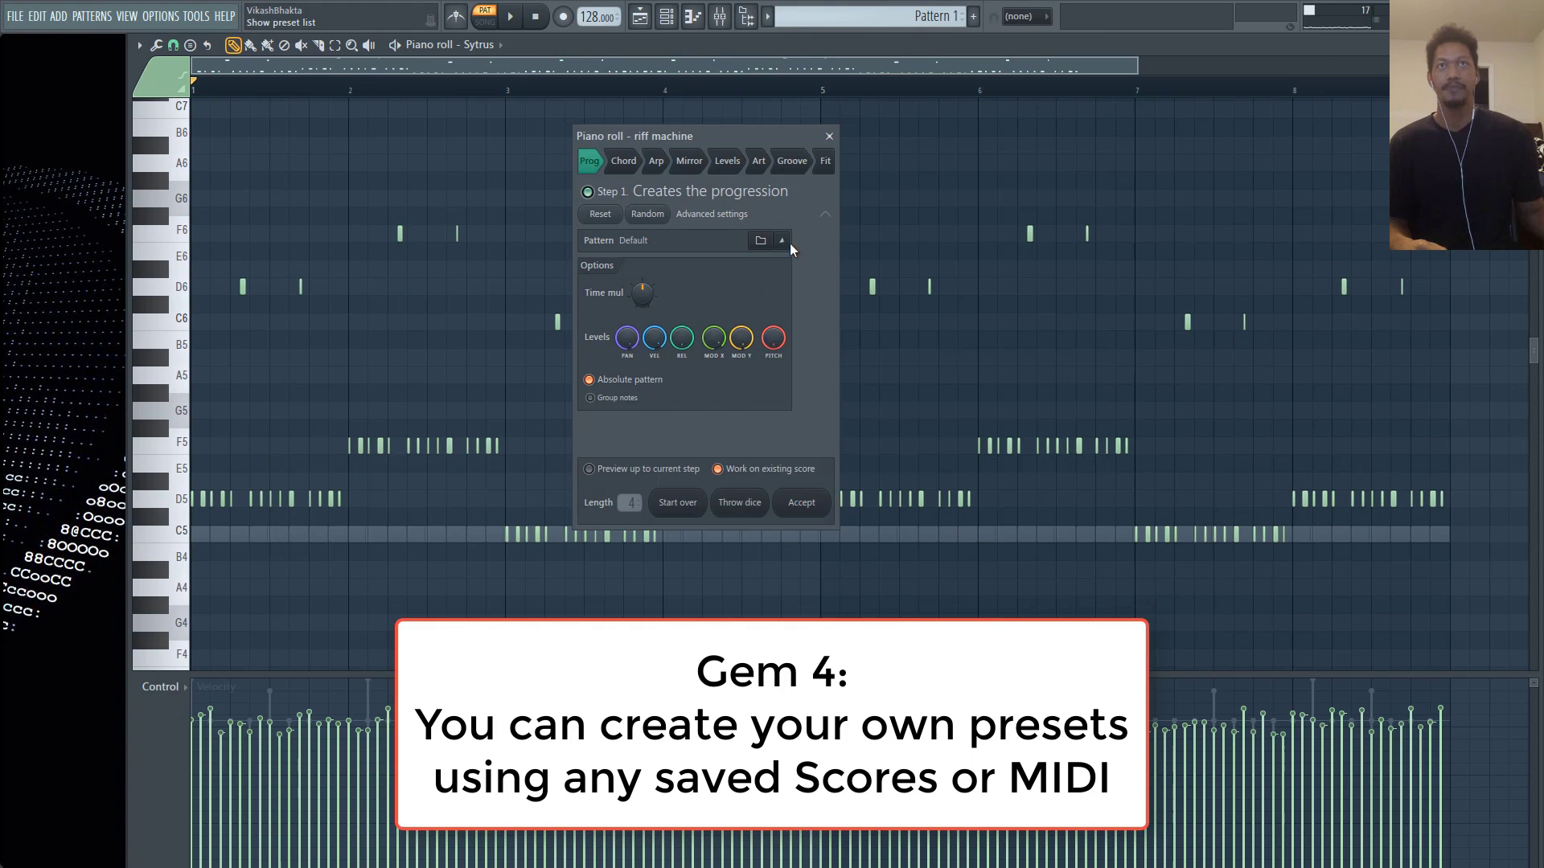
- Set the Prog step's pattern to the preset Step 1 K - TE
{"action": "left_click", "coordinate": [783, 241]}
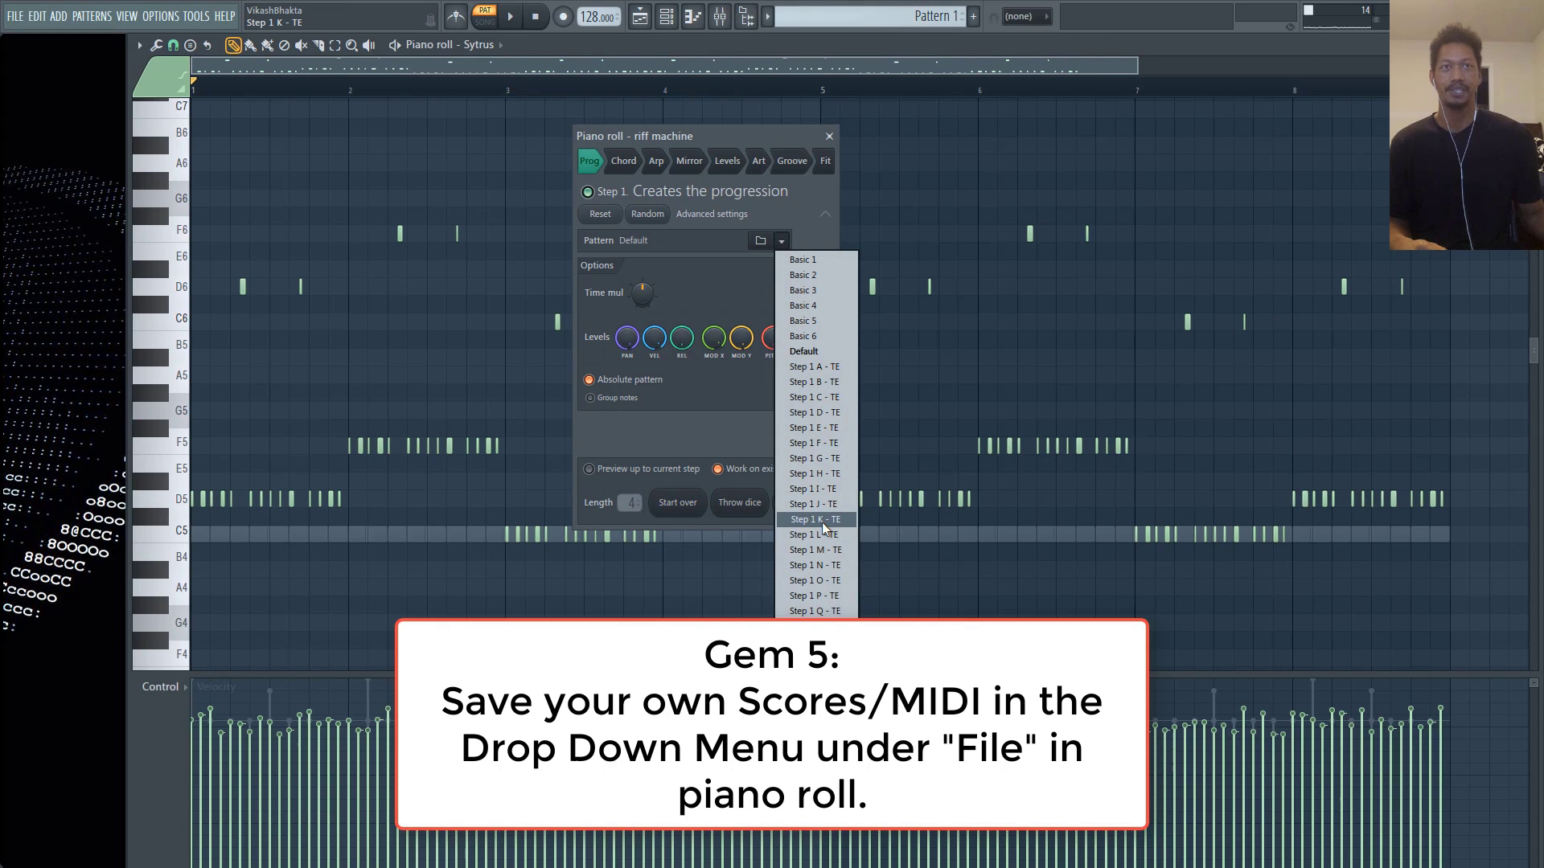
{"action": "left_click", "coordinate": [823, 519]}
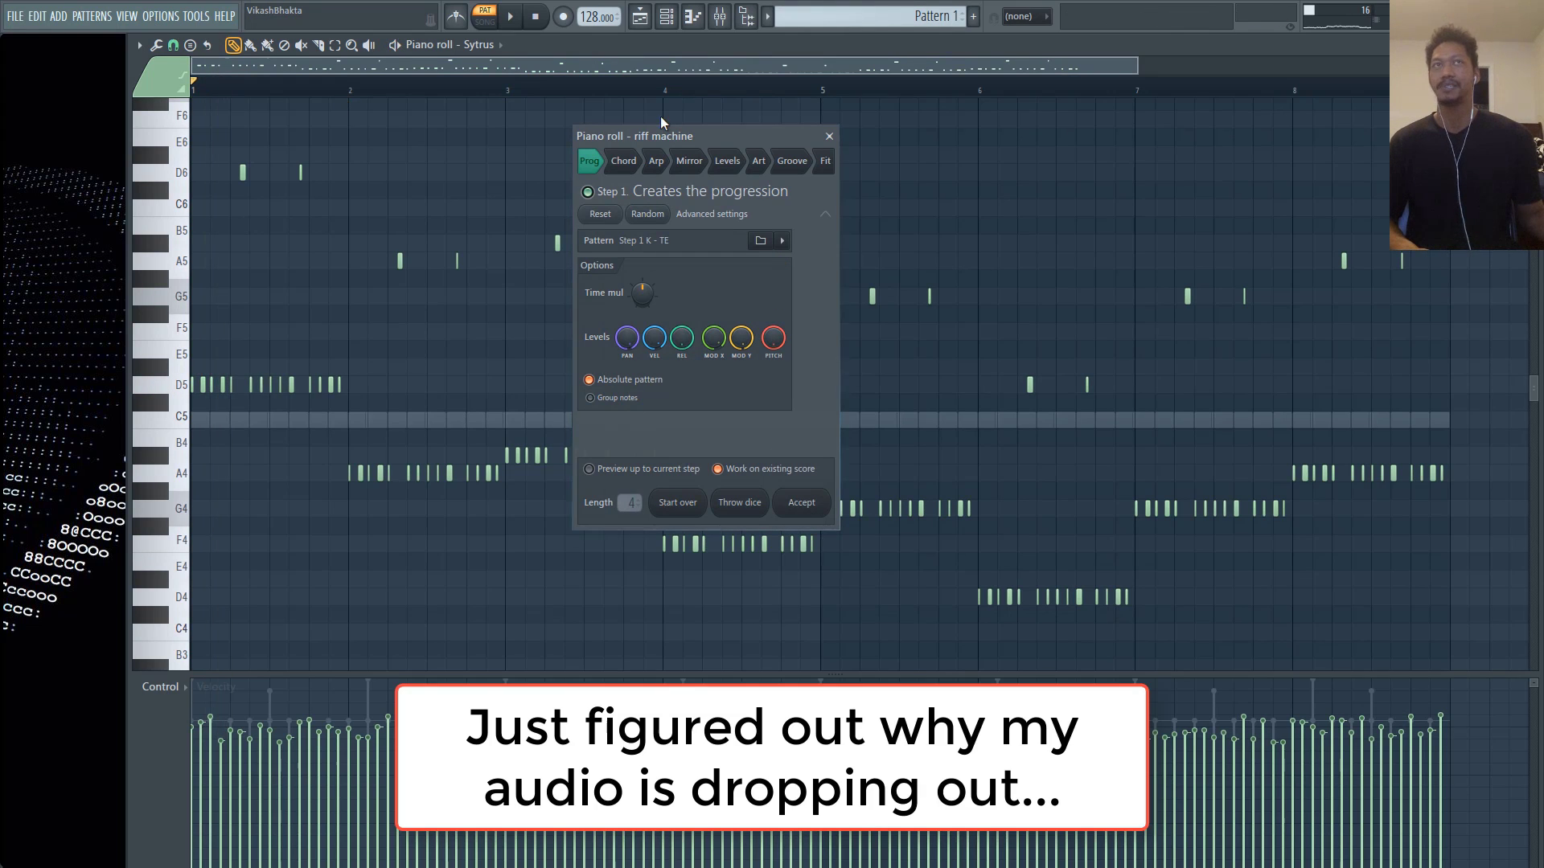
- Leave the Riff machine and check the FL Studio ASIO buffer length in the audio settings
{"action": "key", "text": "Escape"}
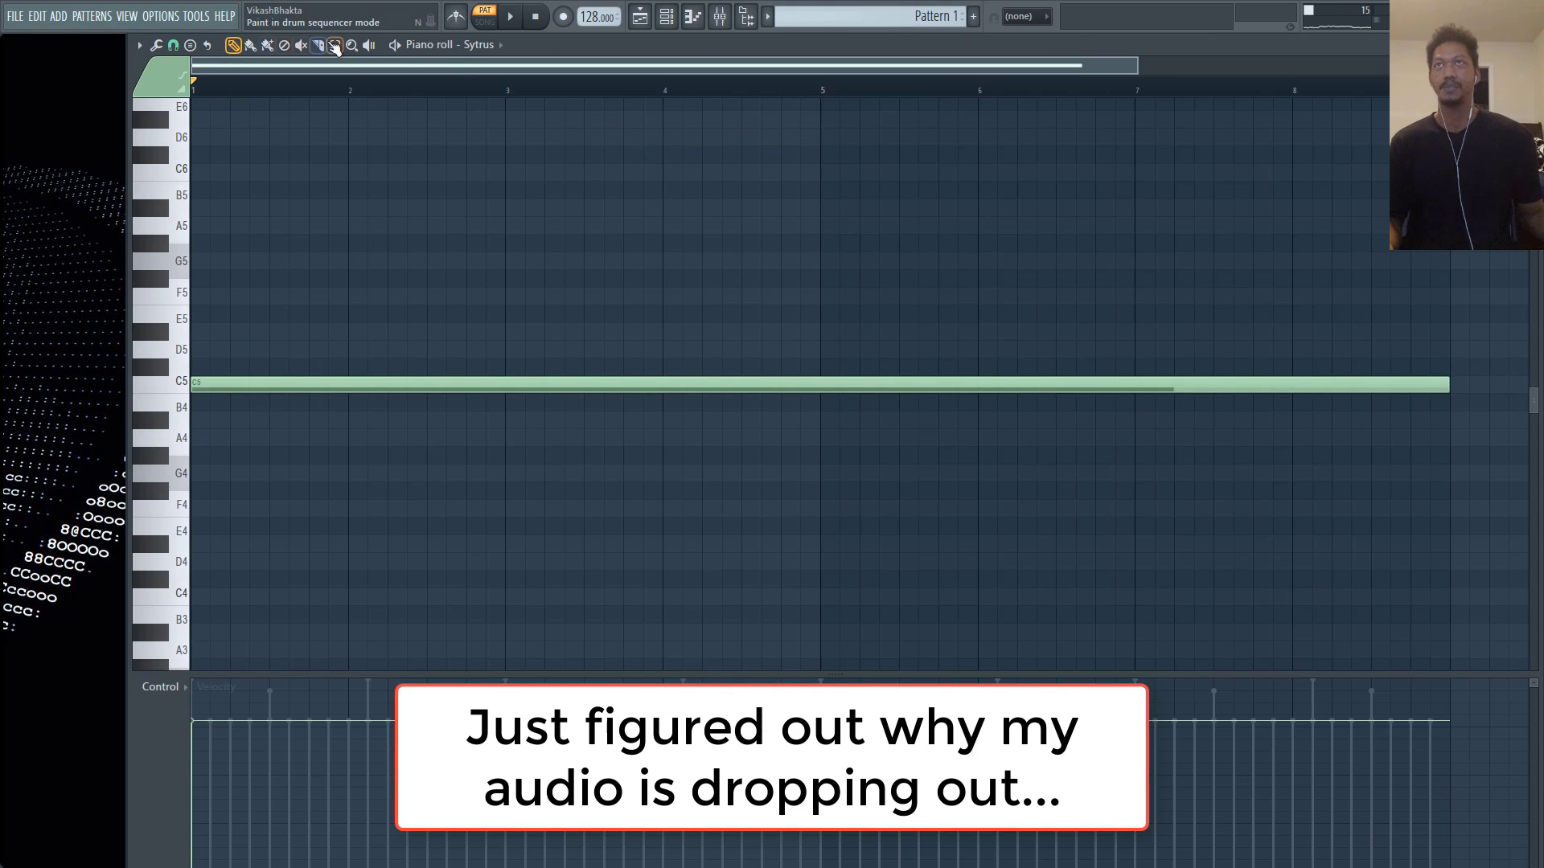
{"action": "left_click", "coordinate": [169, 16]}
{"action": "left_click", "coordinate": [195, 70]}
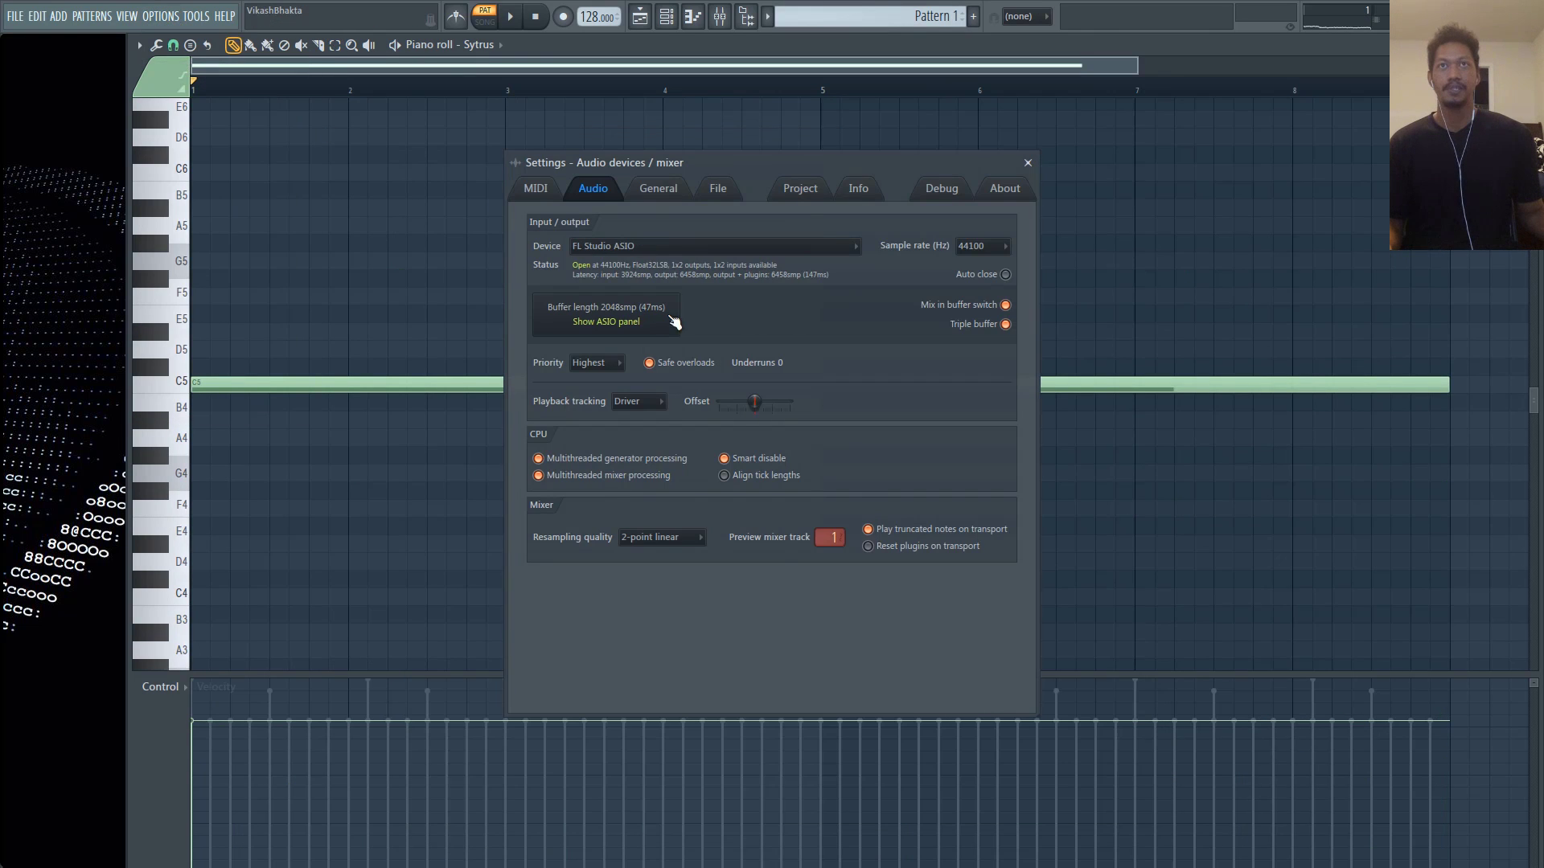
{"action": "left_click", "coordinate": [627, 322]}
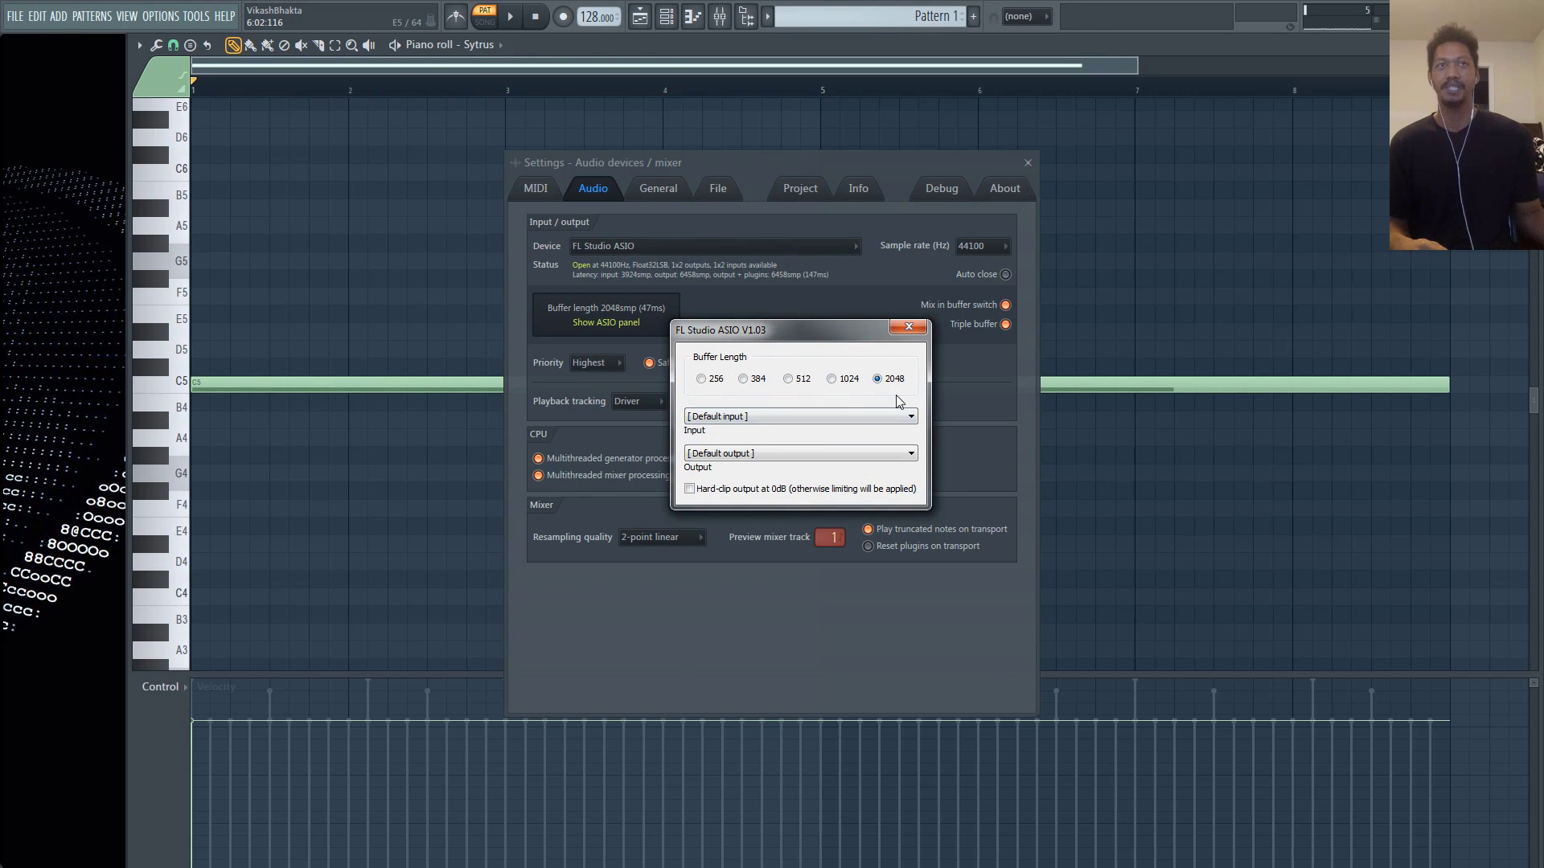
{"action": "left_click", "coordinate": [909, 327]}
{"action": "key", "text": "Escape"}
- Reopen the Riff machine, listen to the Step 1 K - TE riff, and check the Fit step's scale settings
{"action": "key", "text": "alt+r"}
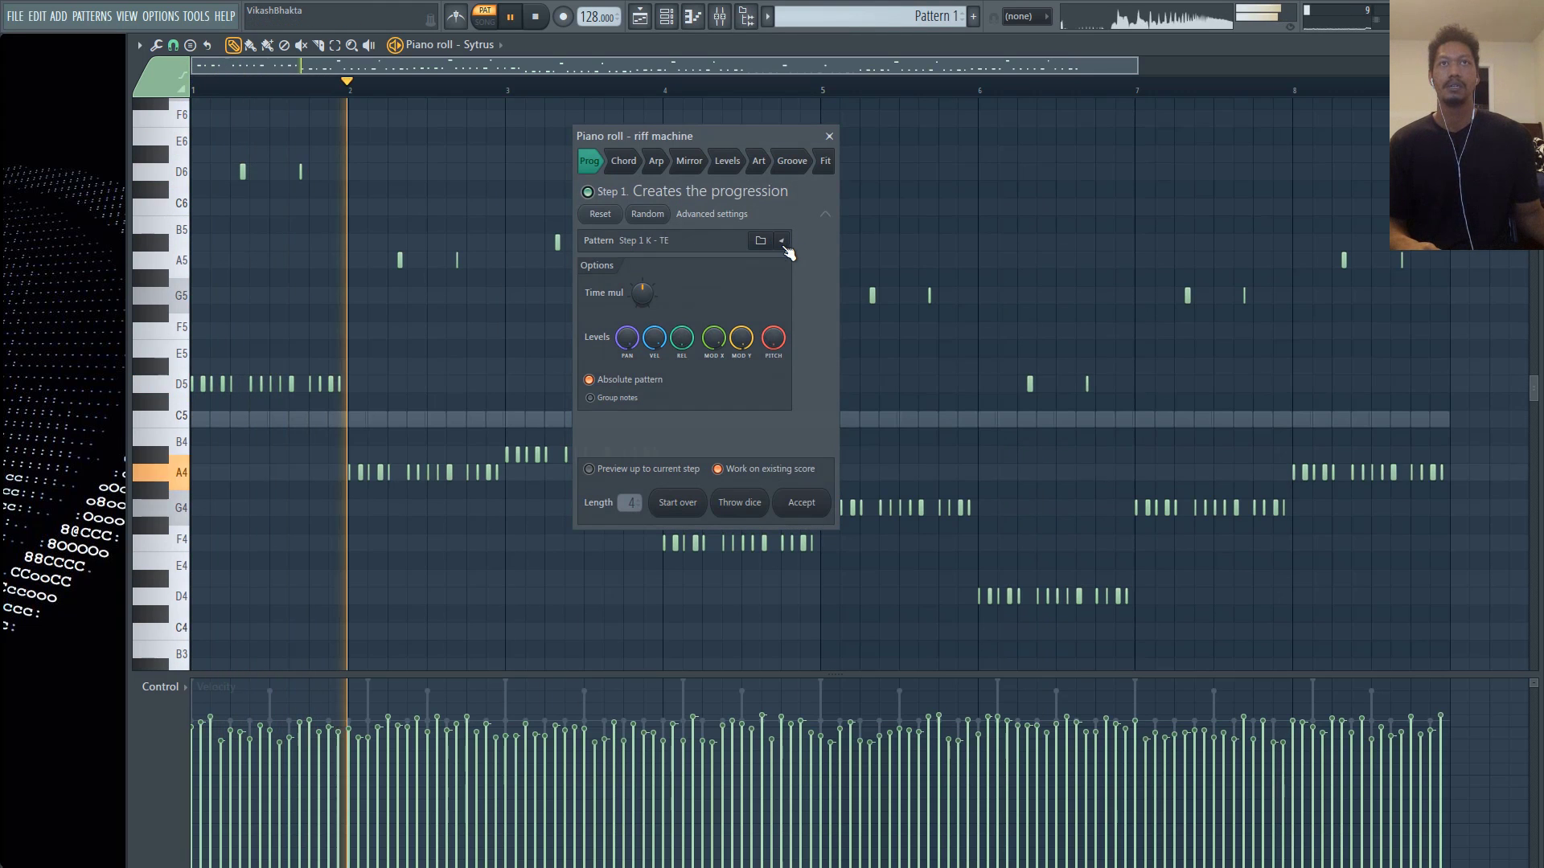
{"action": "key", "text": "space"}
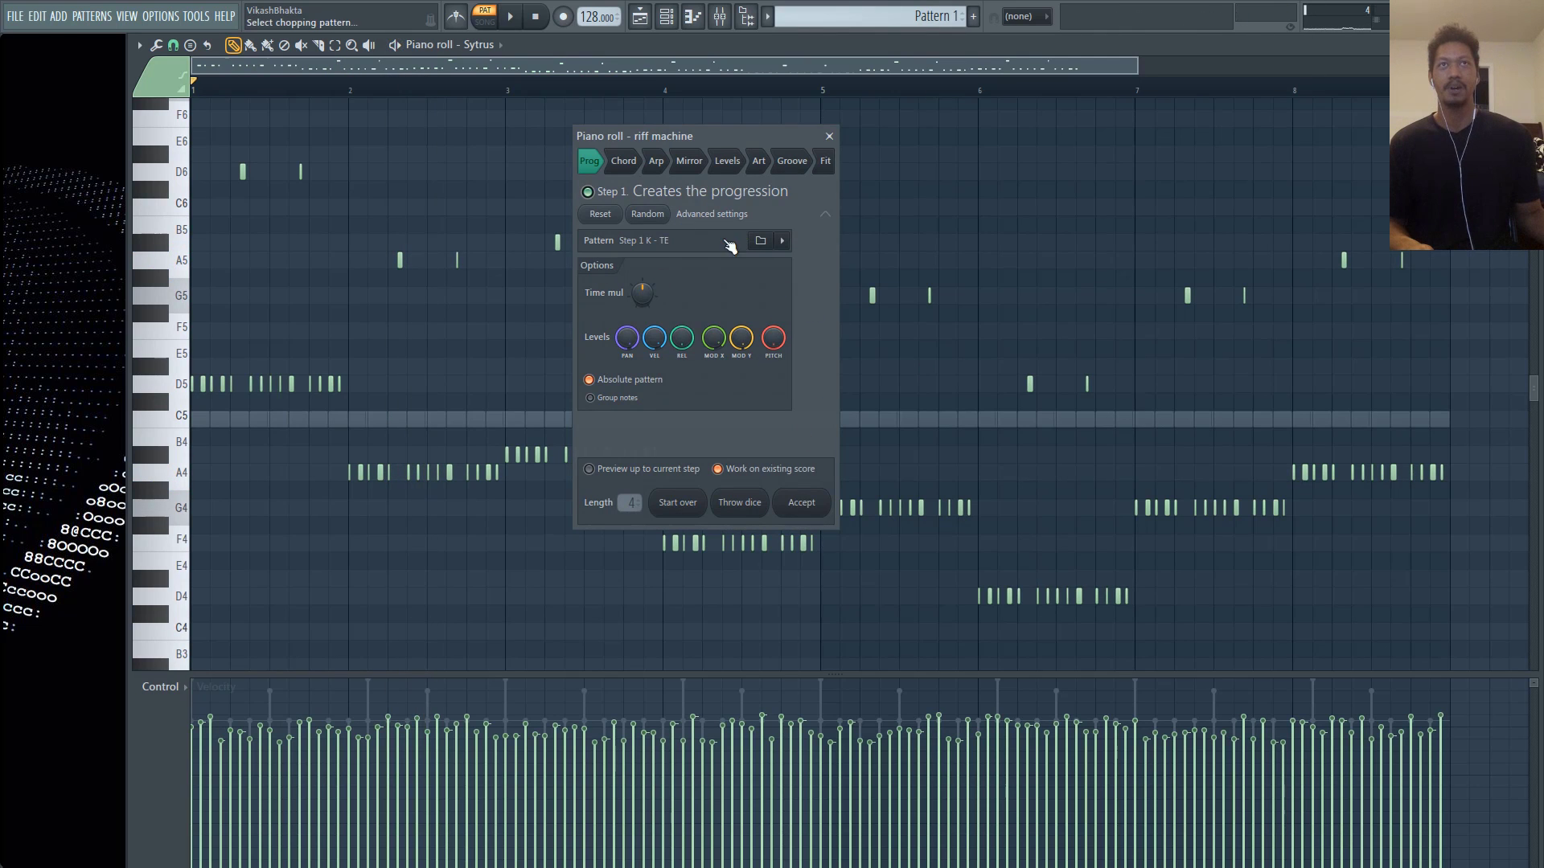
{"action": "left_click", "coordinate": [825, 161]}
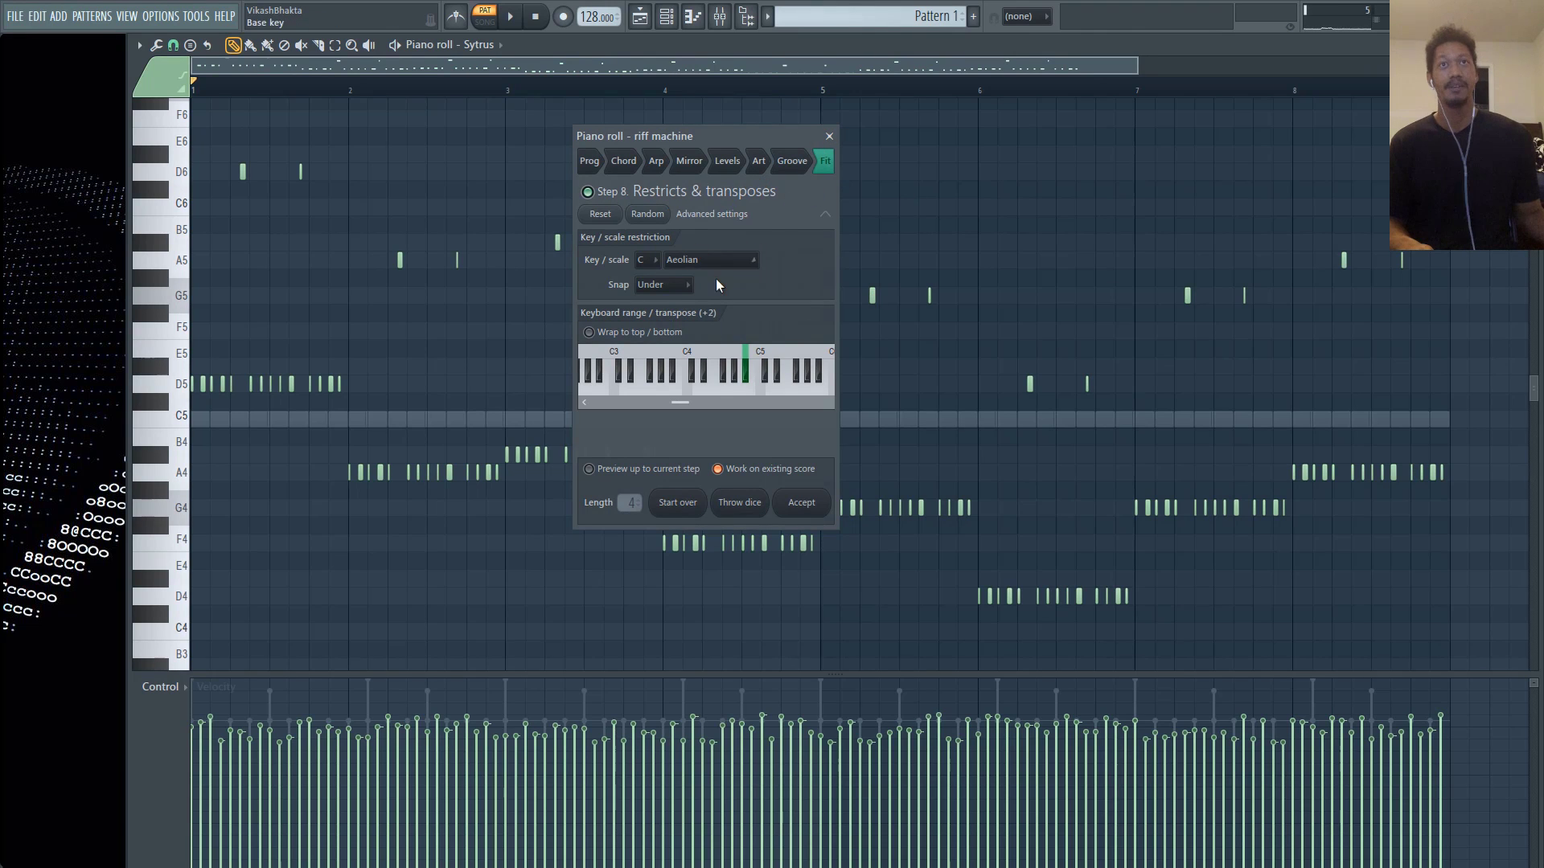
- Compare low and high time multipliers for the Prog step during playback, and leave the multiplier near its minimum
{"action": "left_click", "coordinate": [589, 161]}
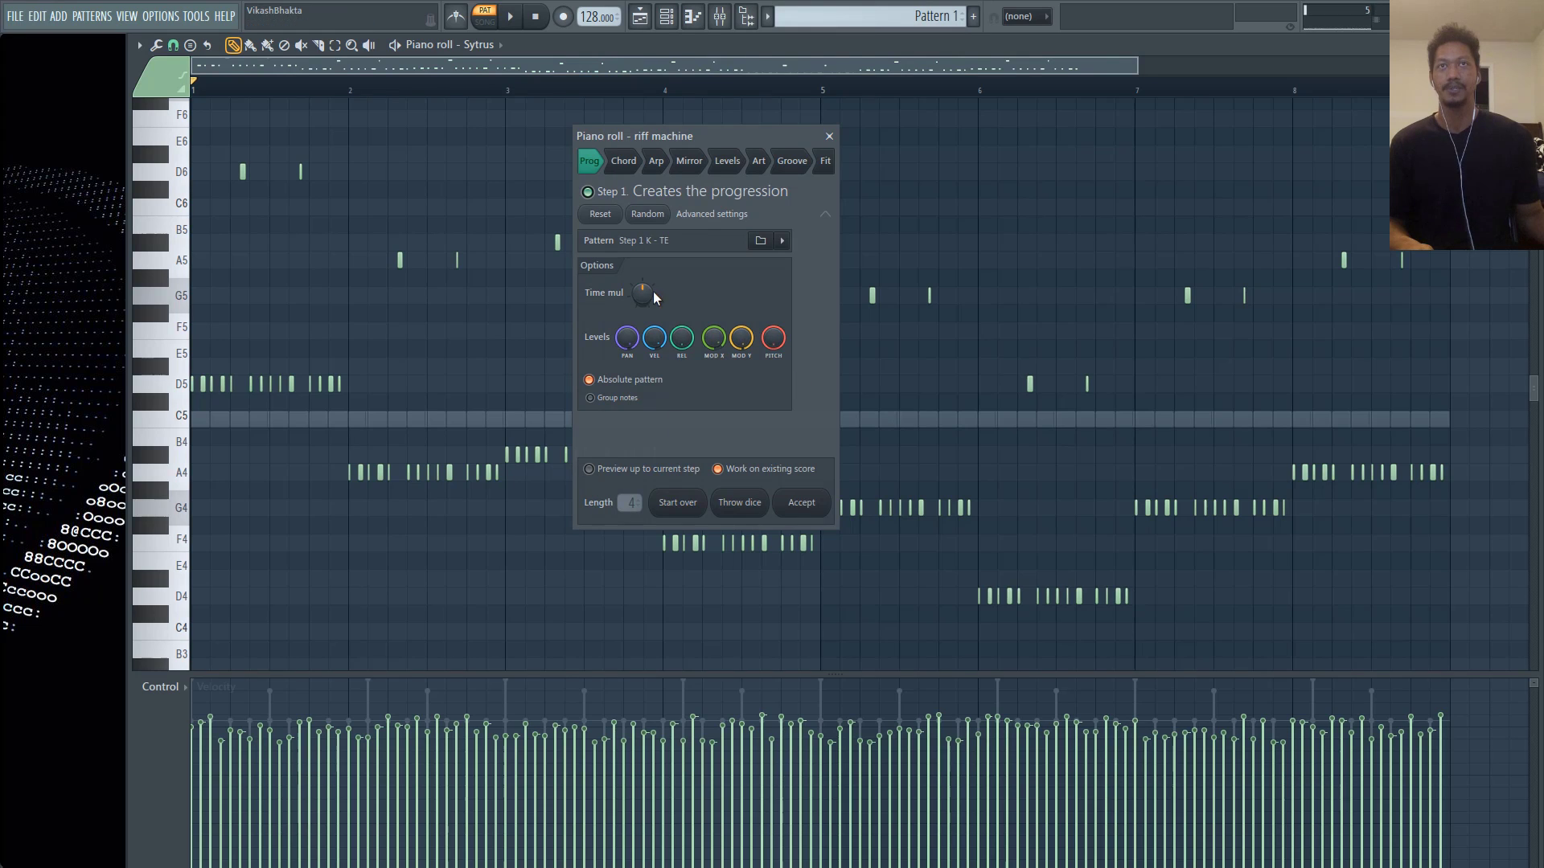
{"action": "left_click_drag", "start_coordinate": [653, 291], "coordinate": [653, 321]}
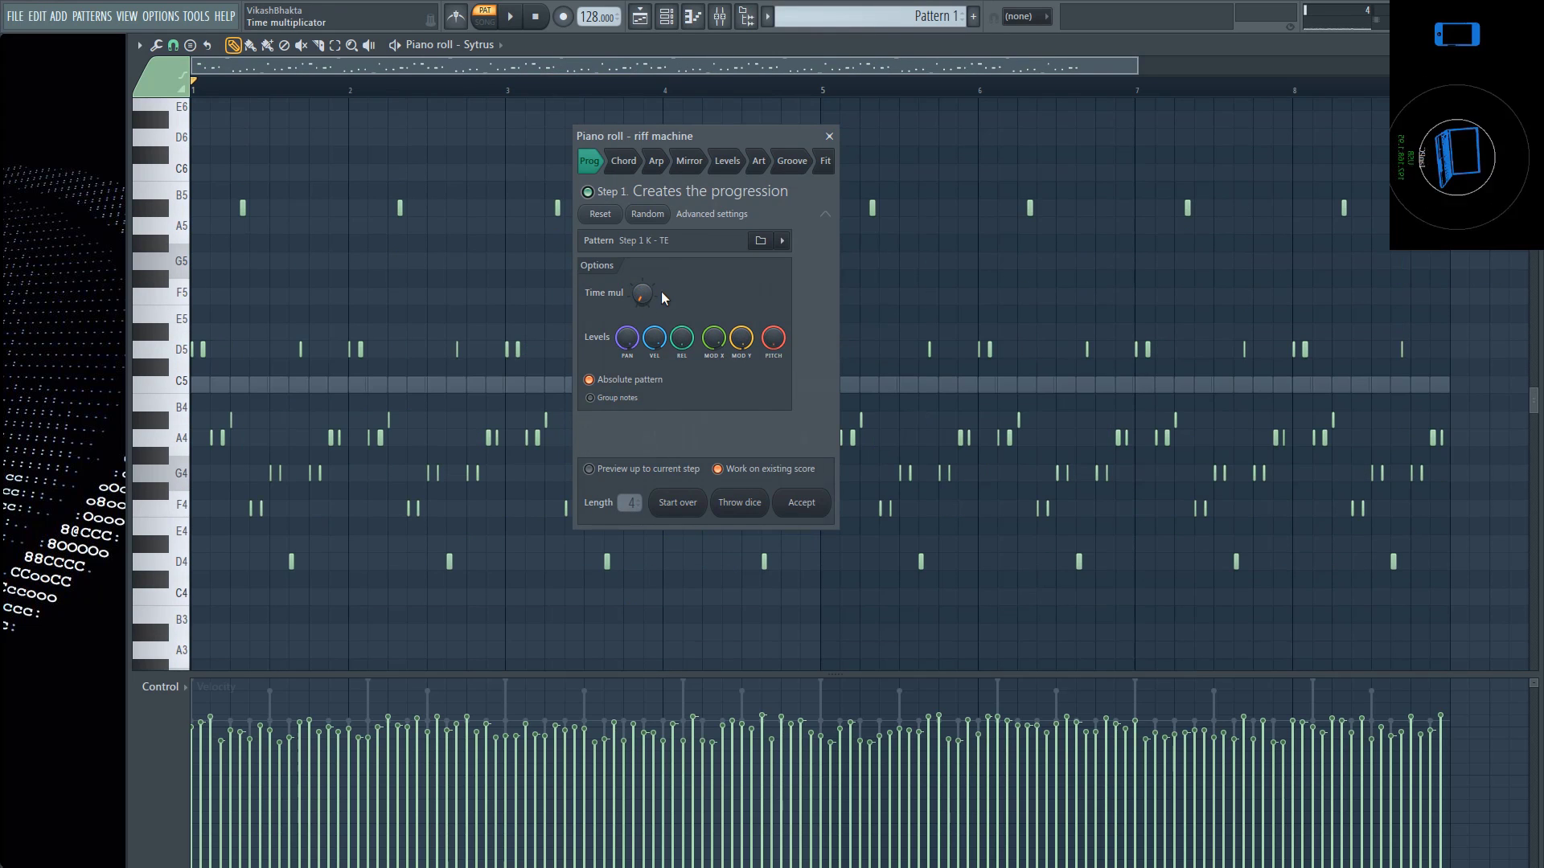
{"action": "left_click_drag", "start_coordinate": [661, 291], "coordinate": [661, 270]}
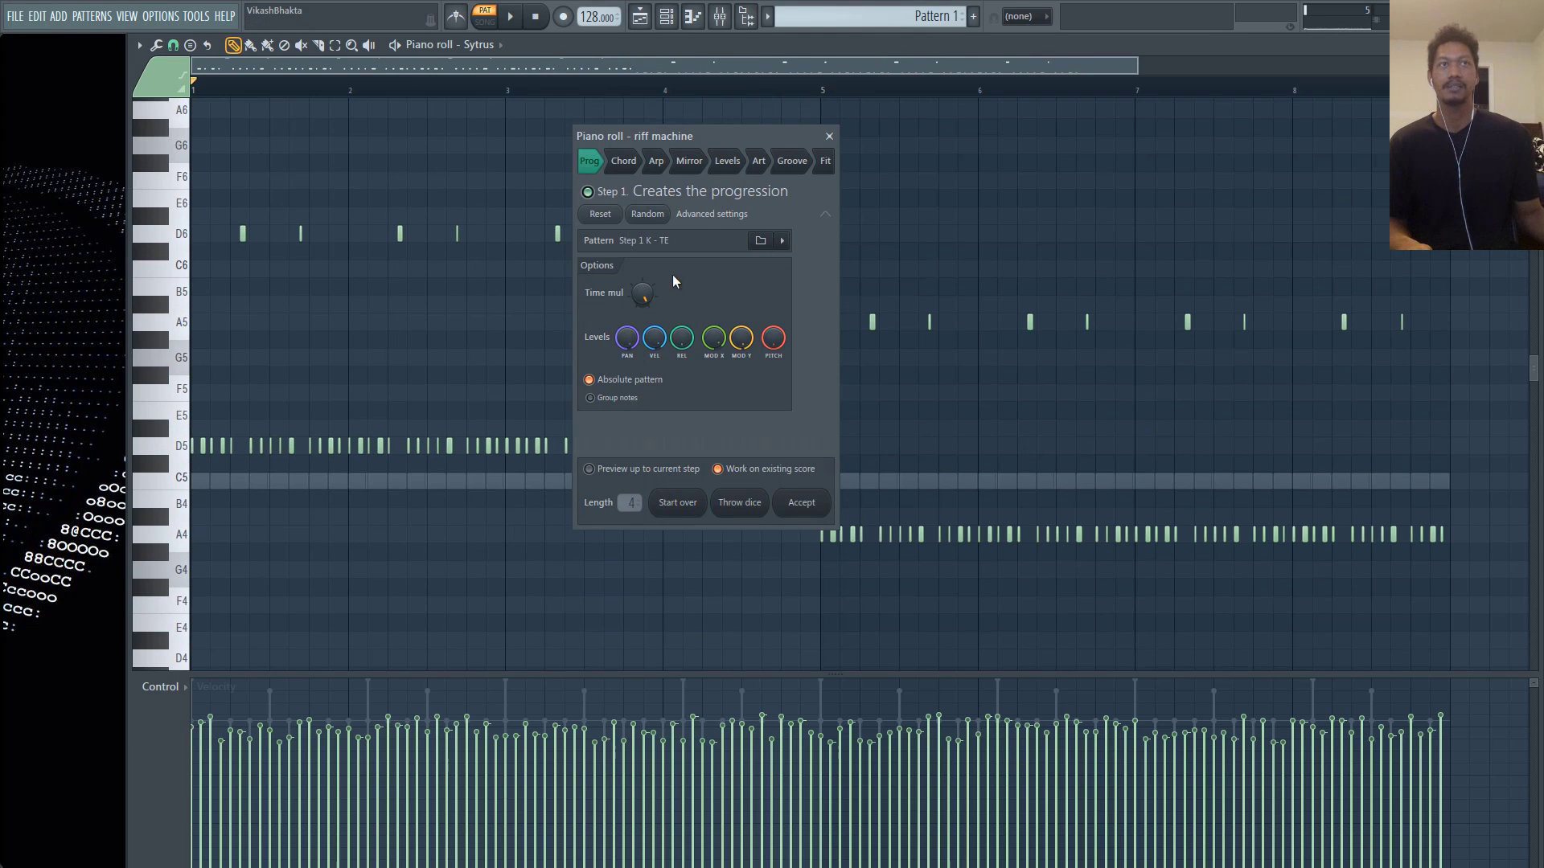
{"action": "key", "text": "space"}
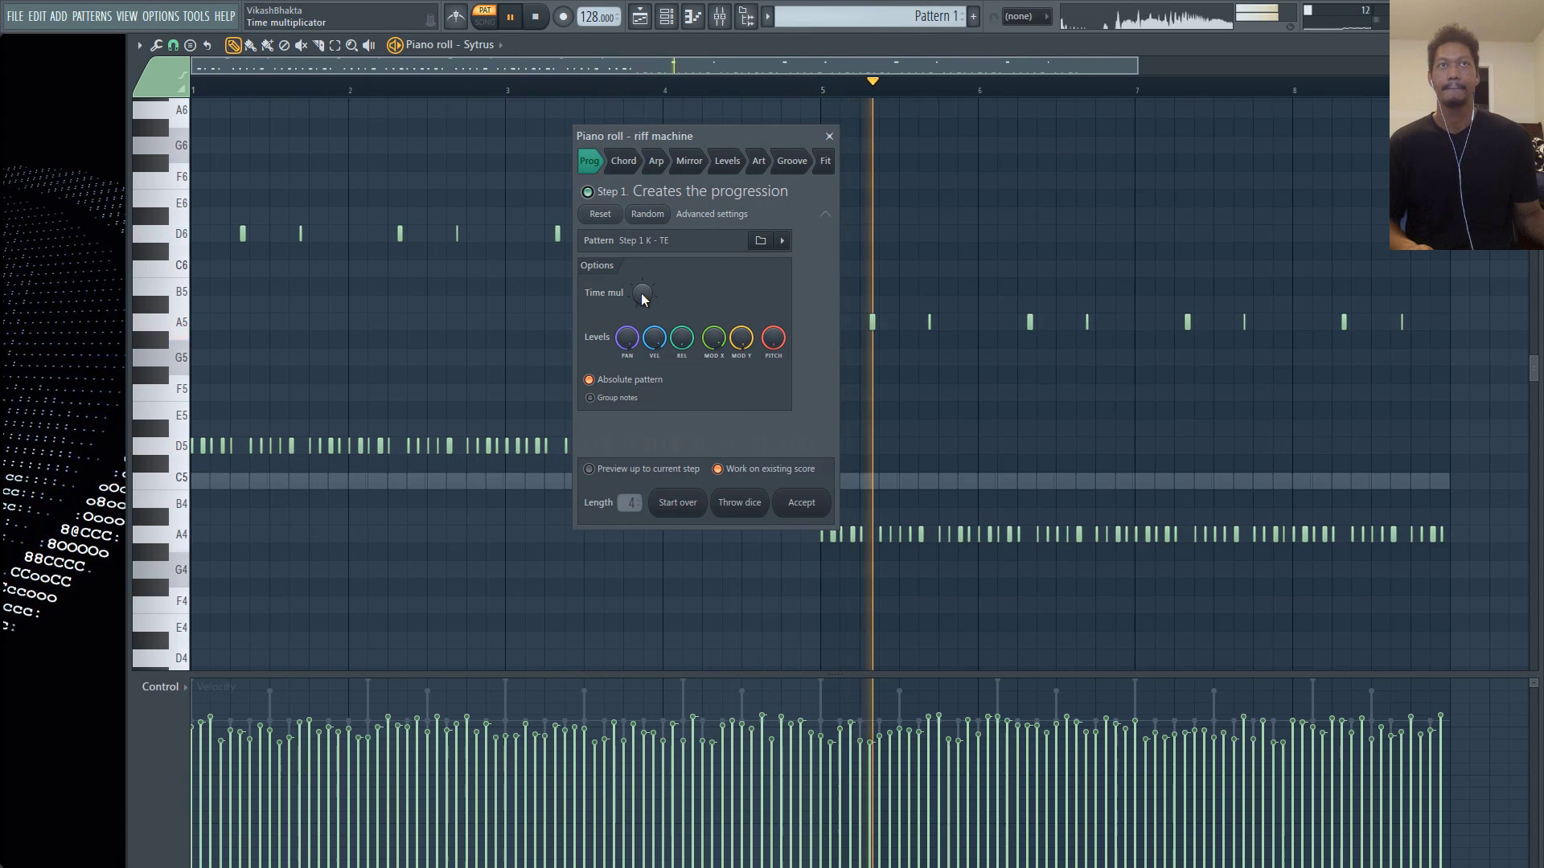
{"action": "left_click_drag", "start_coordinate": [642, 296], "coordinate": [642, 328]}
{"action": "key", "text": "space"}
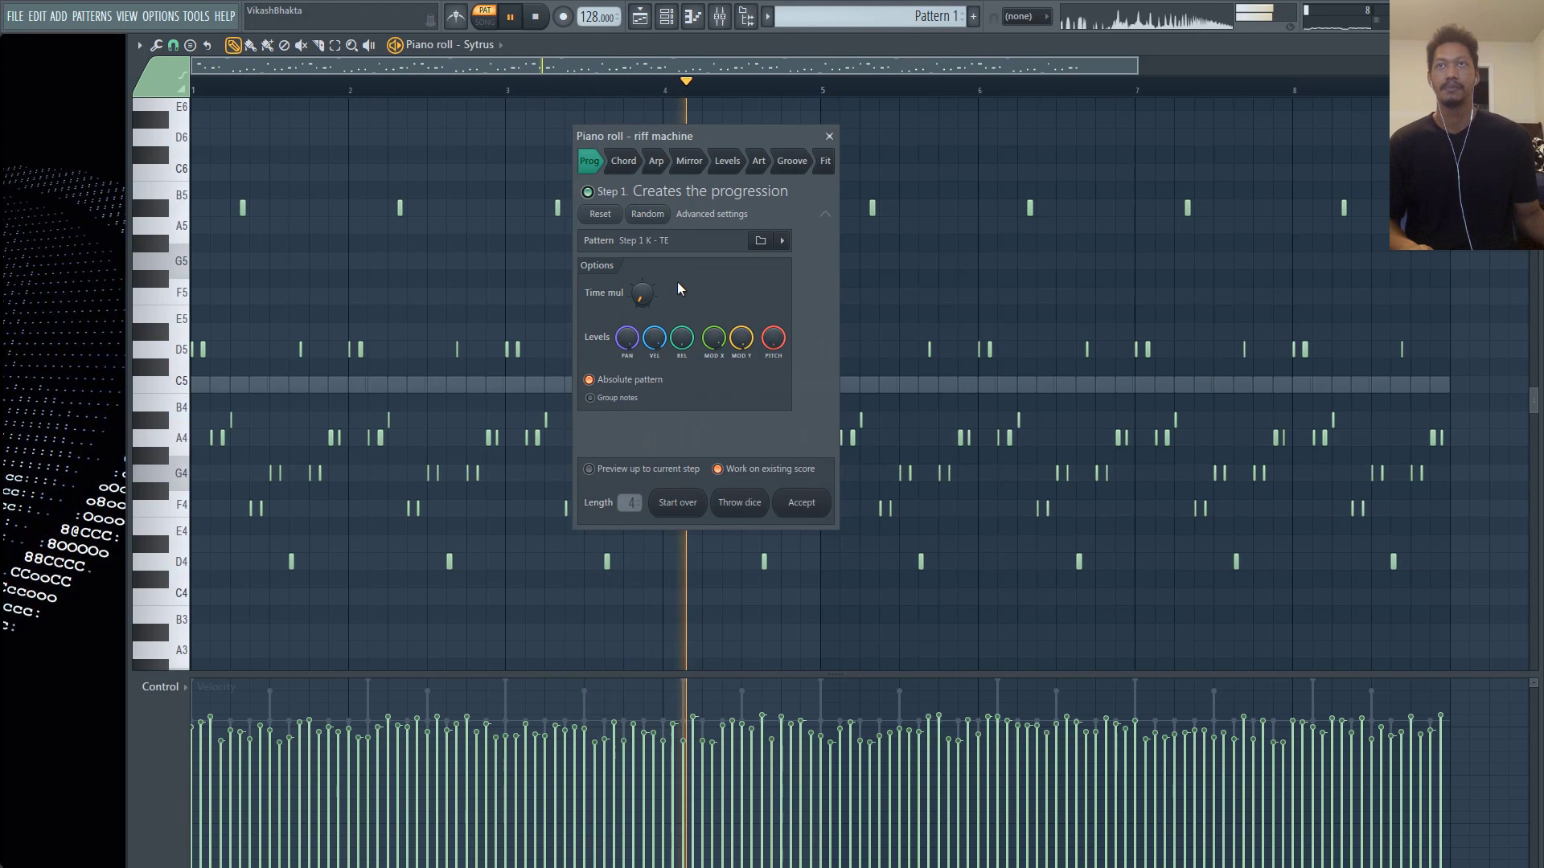
{"action": "key", "text": "space"}
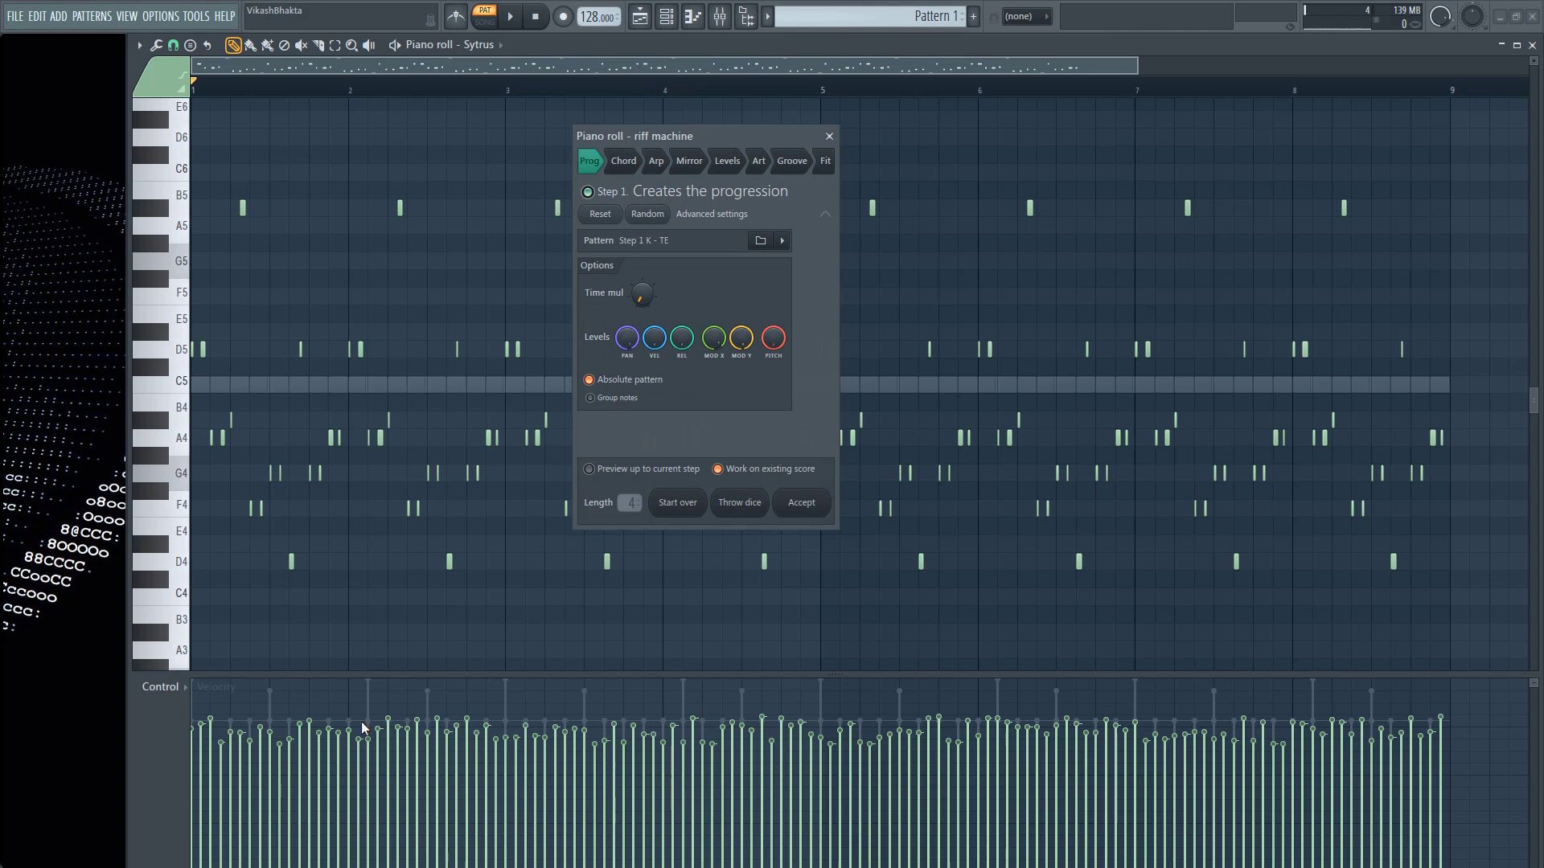
- Try changing the pan and pitch level amounts in the Prog step
{"action": "left_click", "coordinate": [630, 339]}
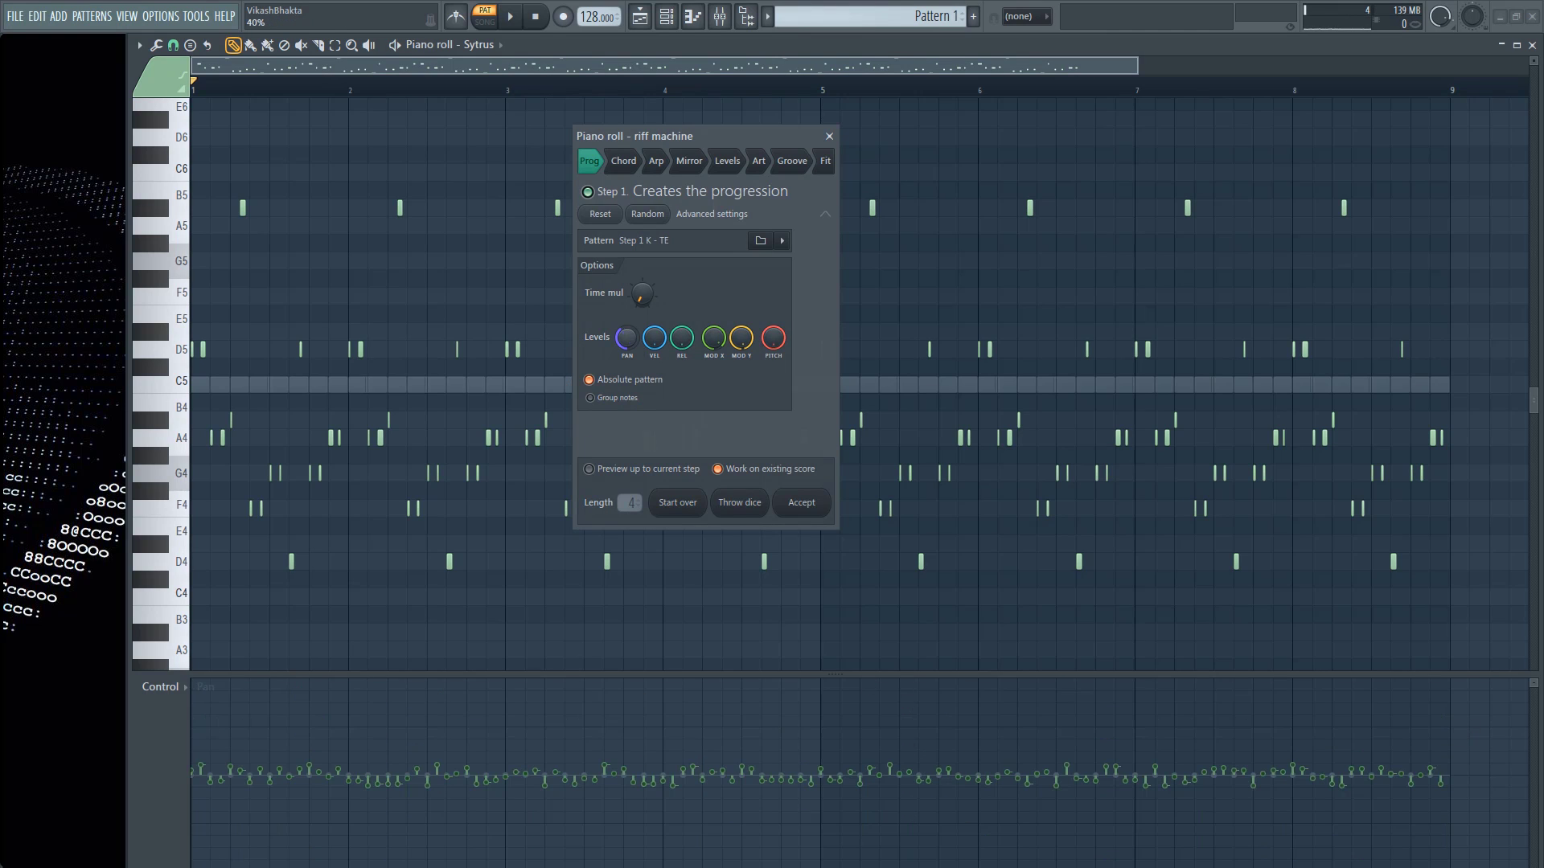
{"action": "left_click_drag", "start_coordinate": [626, 338], "coordinate": [628, 309]}
{"action": "left_click_drag", "start_coordinate": [773, 338], "coordinate": [773, 342]}
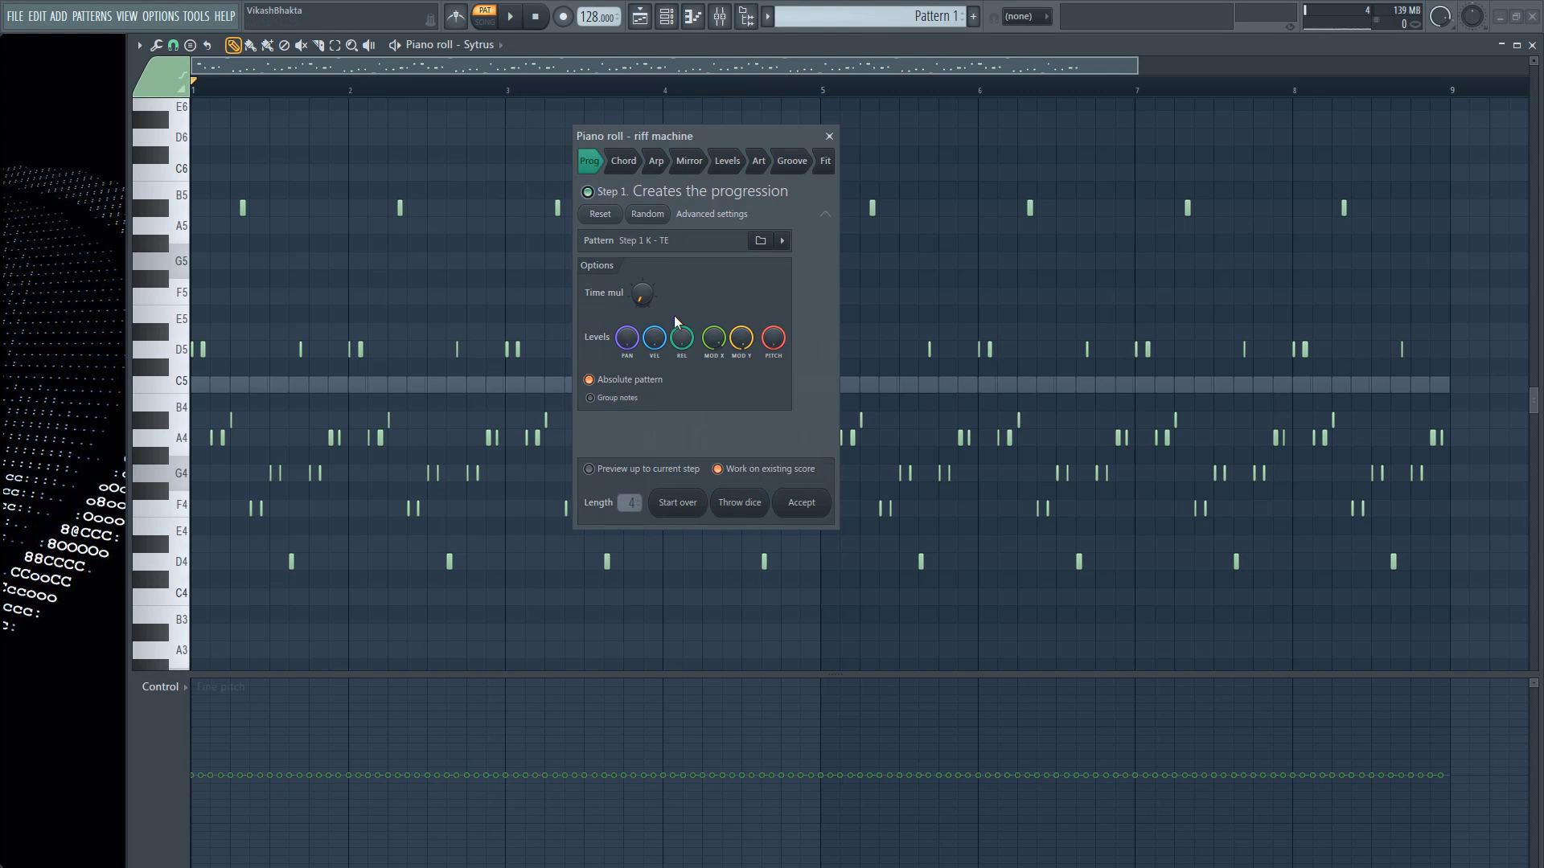
- Try humanizing the note panning at about -47% in the Levels step, and reset the pan amount
{"action": "left_click", "coordinate": [725, 166]}
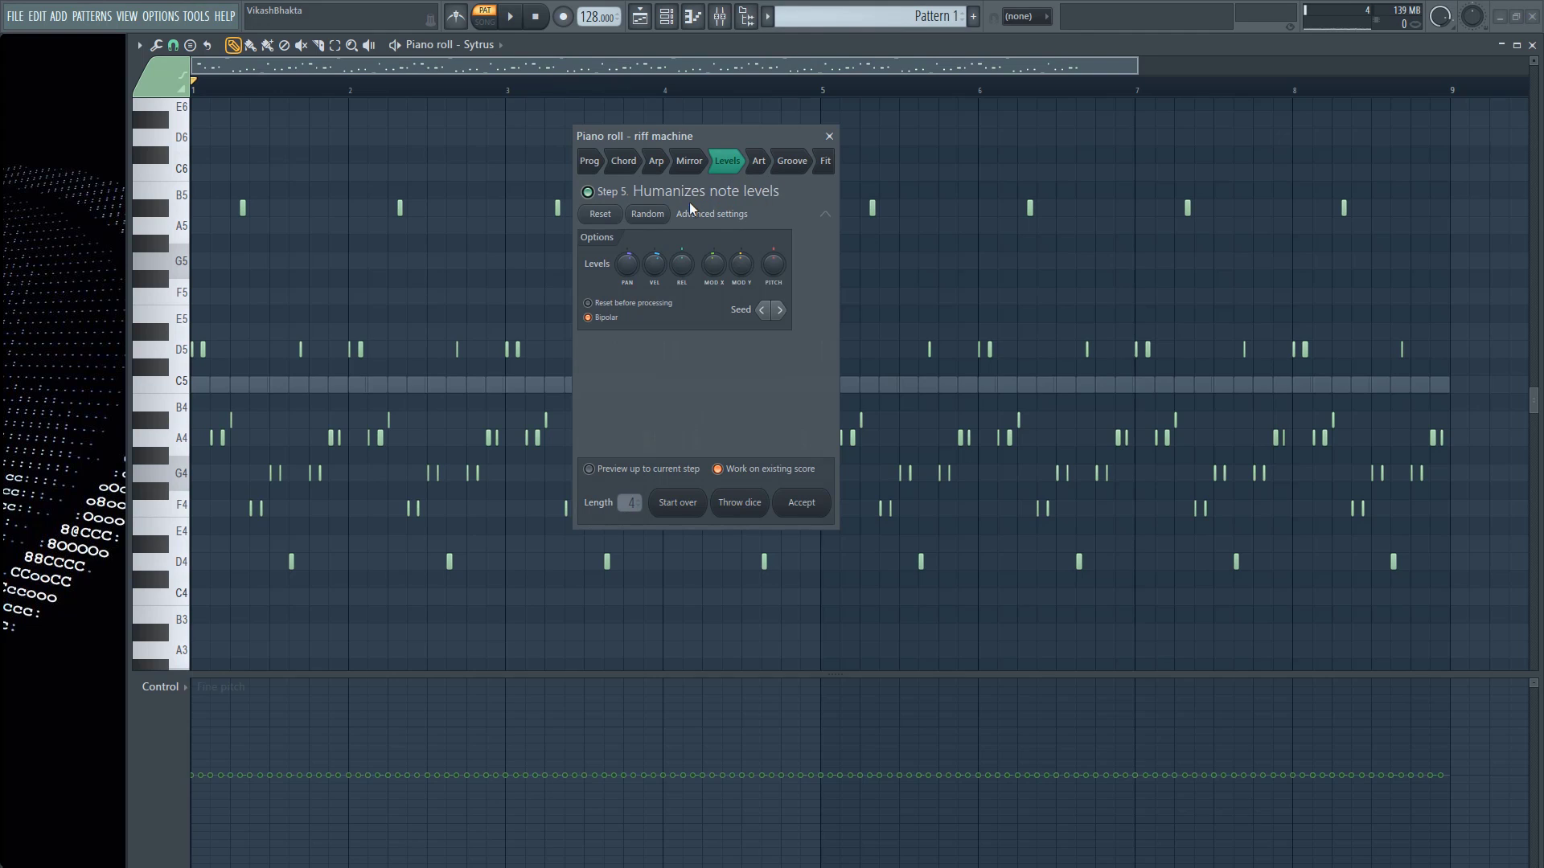
{"action": "left_click_drag", "start_coordinate": [627, 264], "coordinate": [627, 281]}
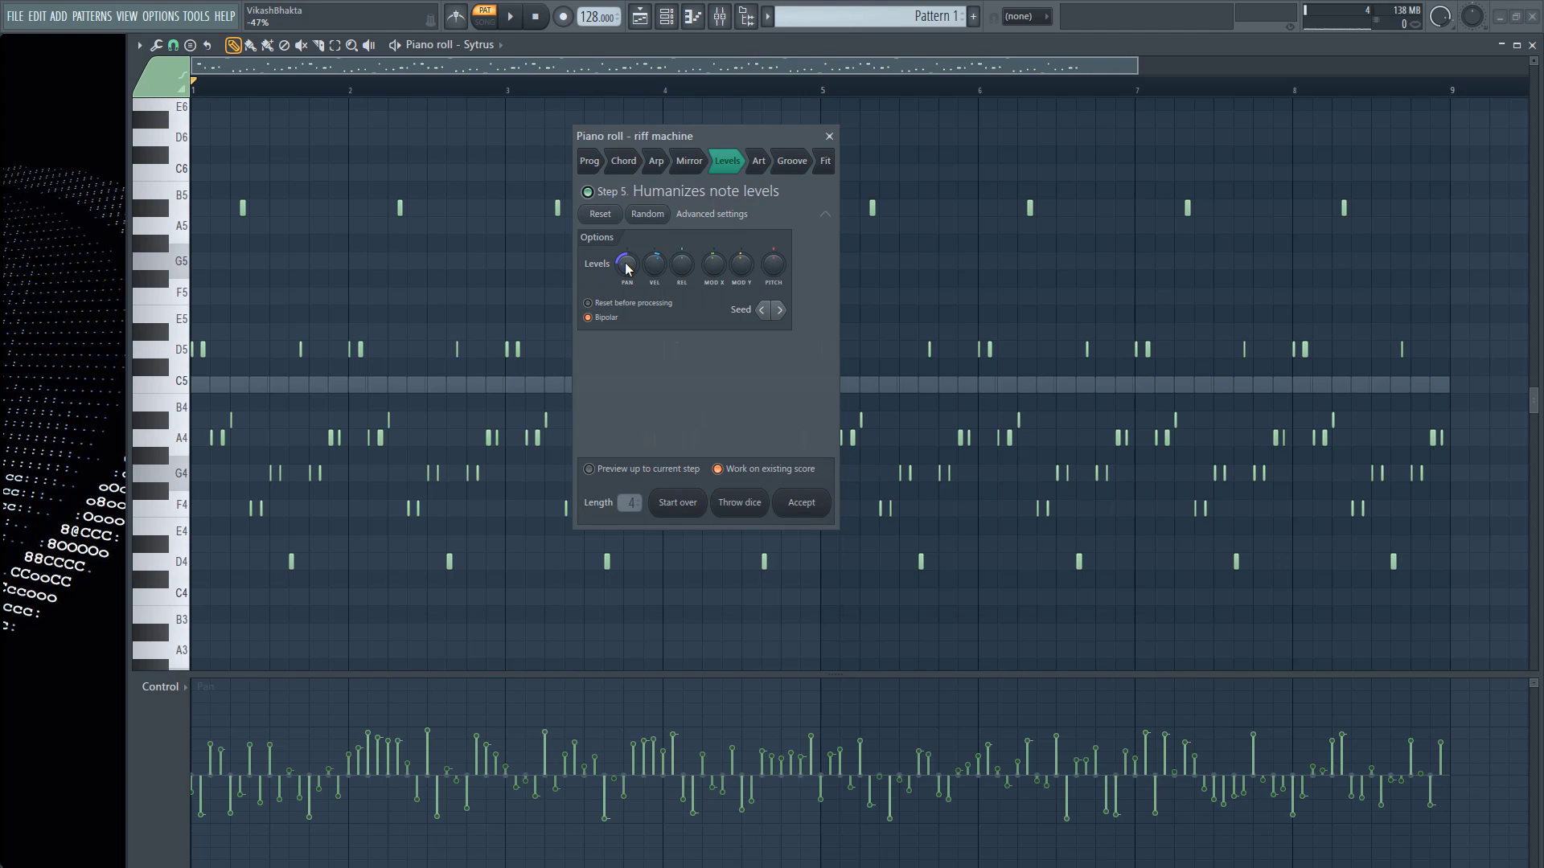
{"action": "left_click", "coordinate": [625, 266], "text": "alt"}
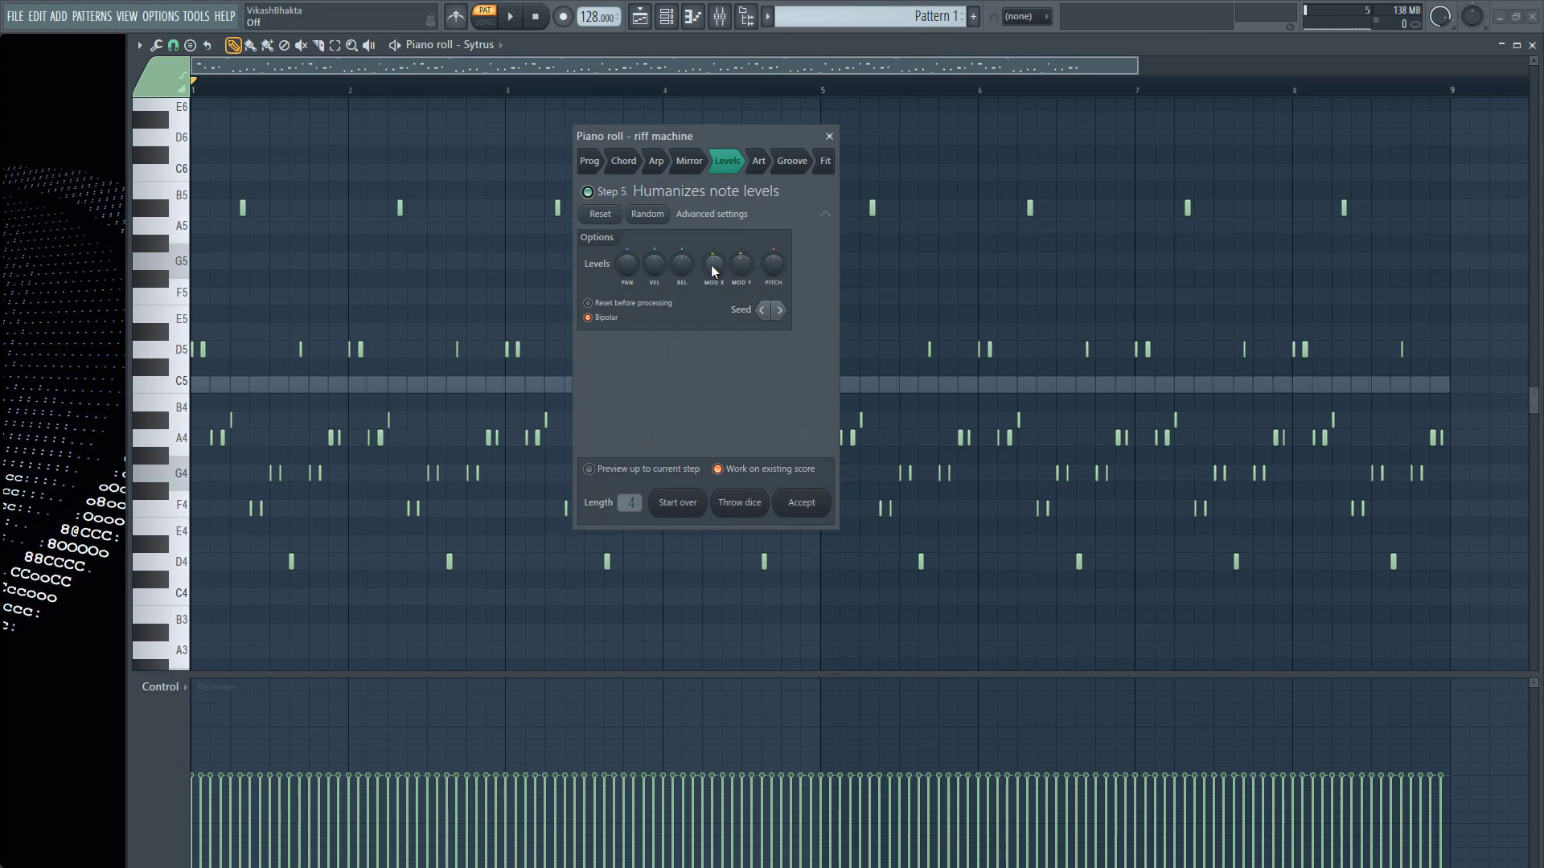
- Set the Chord step's pattern to the minor preset and listen to the riff
{"action": "left_click", "coordinate": [590, 161]}
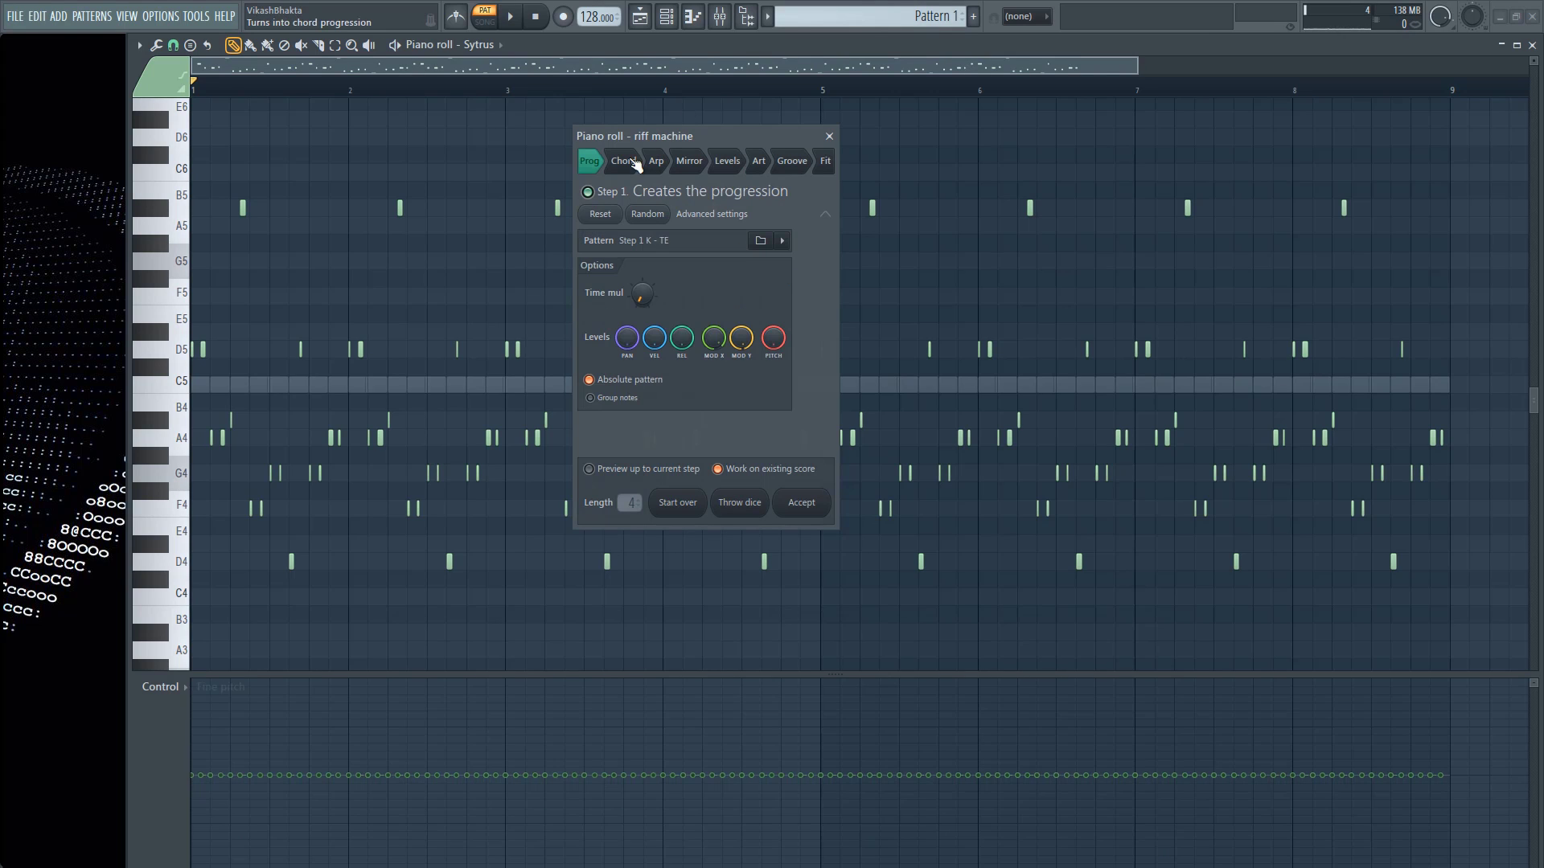
{"action": "left_click", "coordinate": [638, 166]}
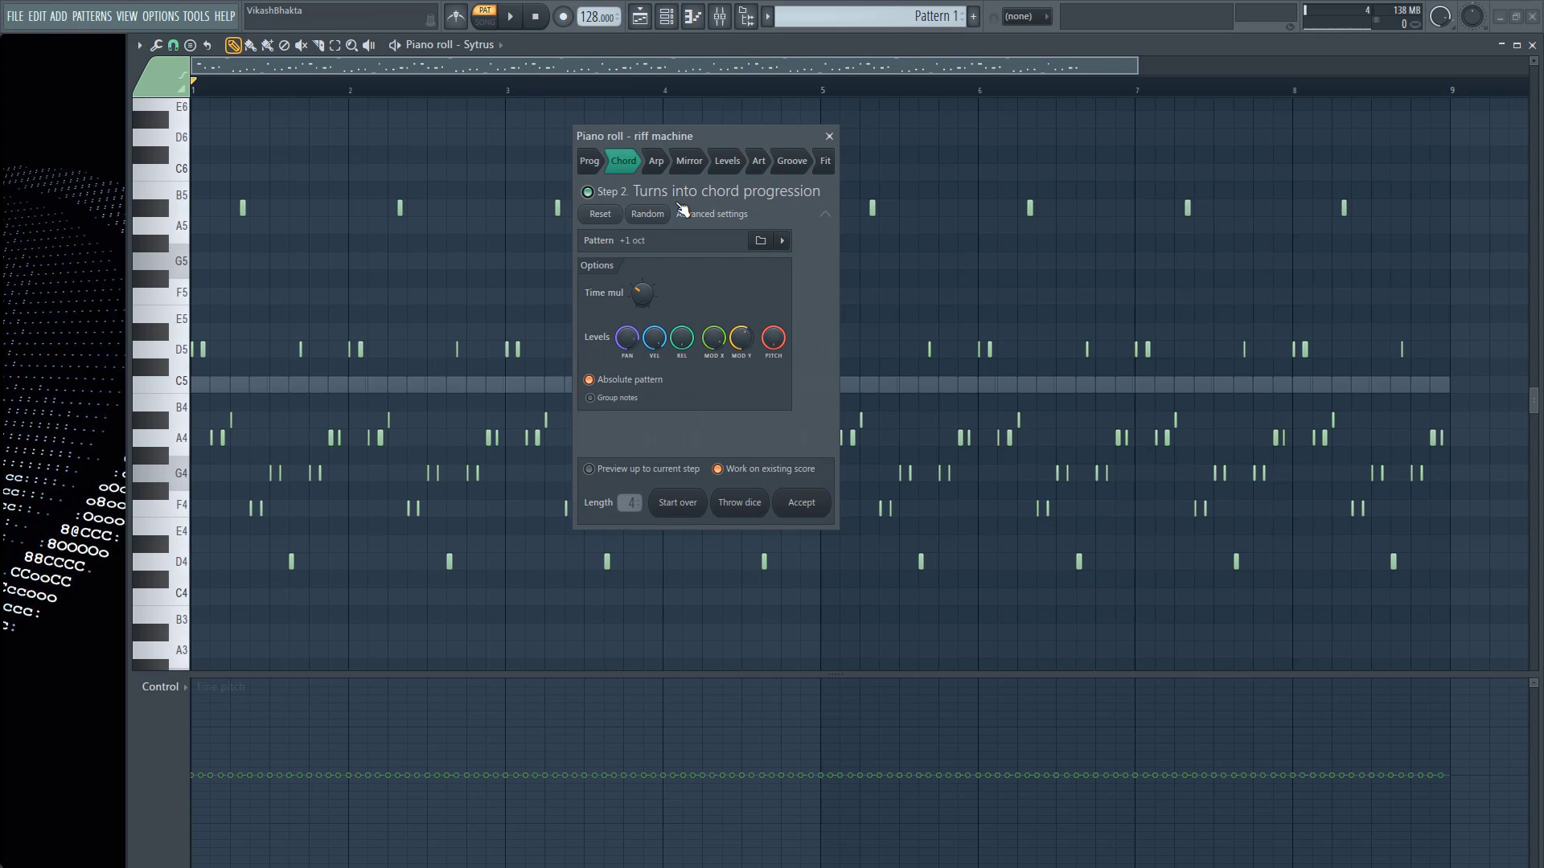
{"action": "left_click", "coordinate": [781, 240]}
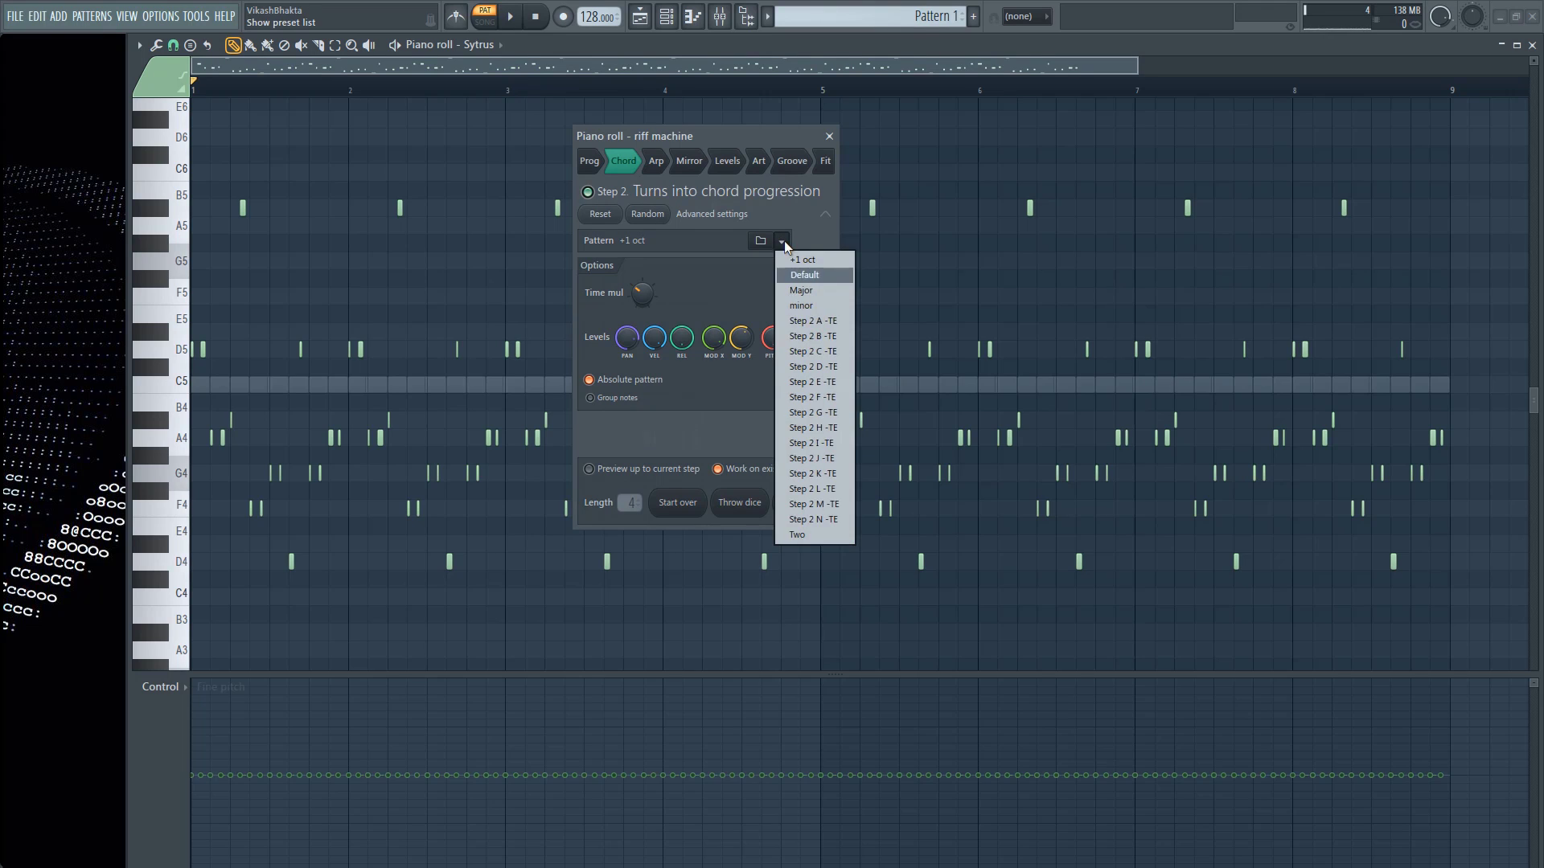
{"action": "left_click", "coordinate": [809, 306]}
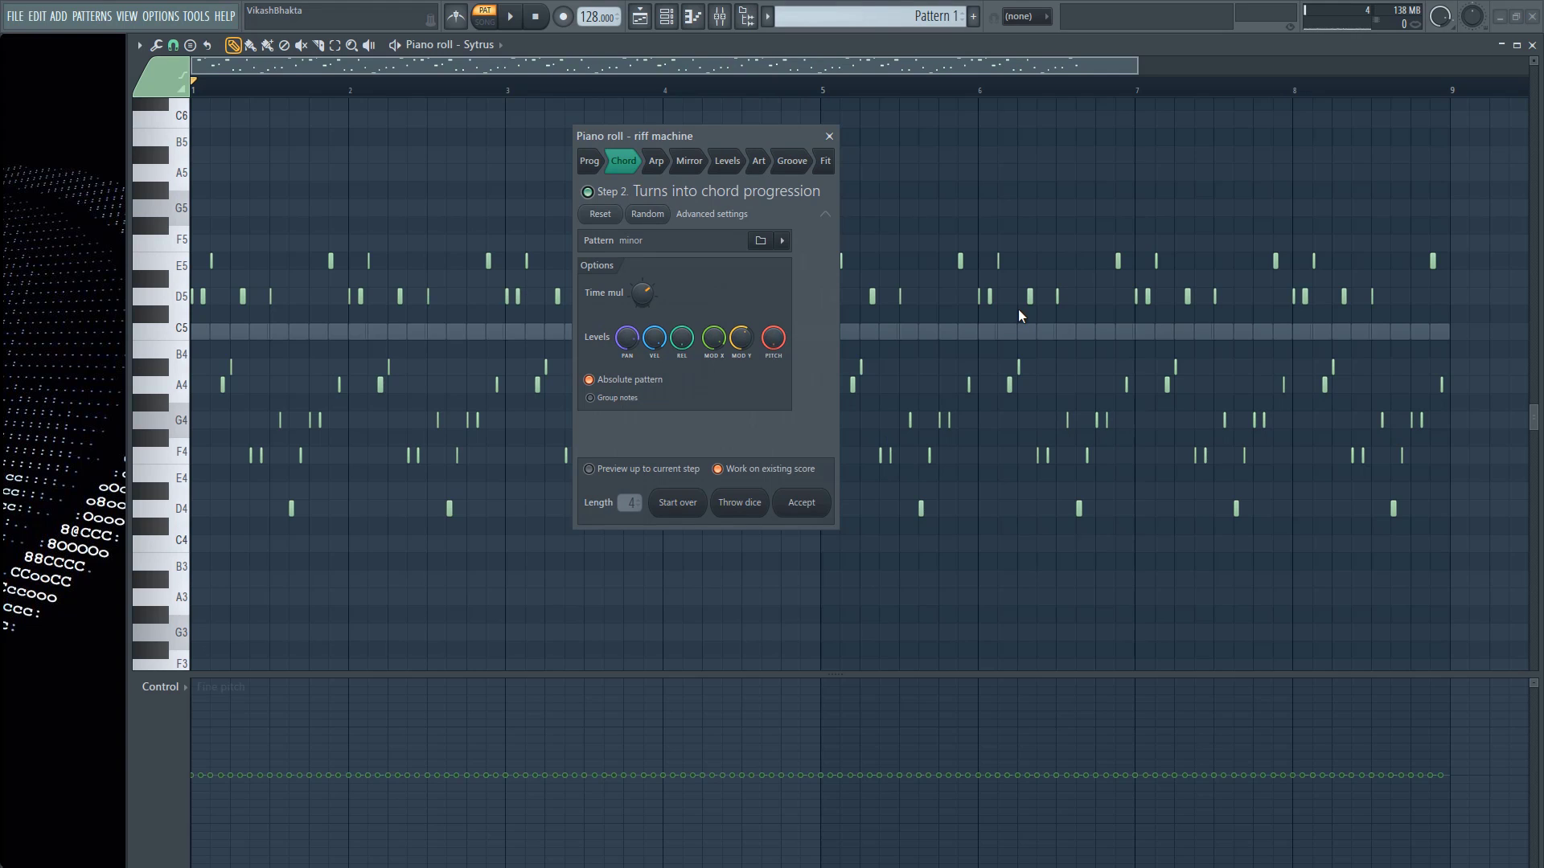
{"action": "key", "text": "space"}
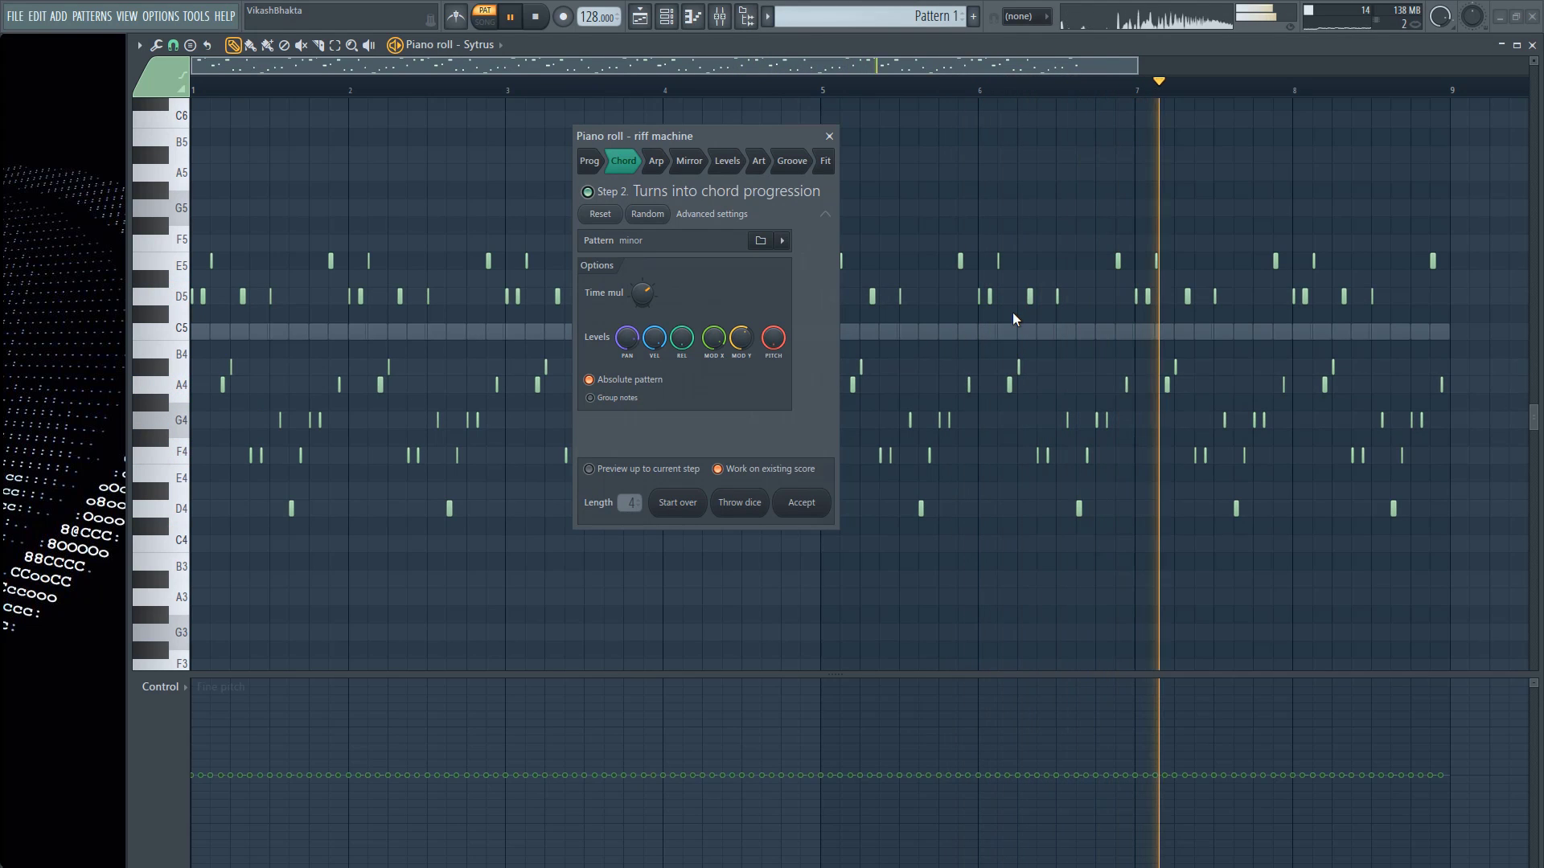
{"action": "key", "text": "space"}
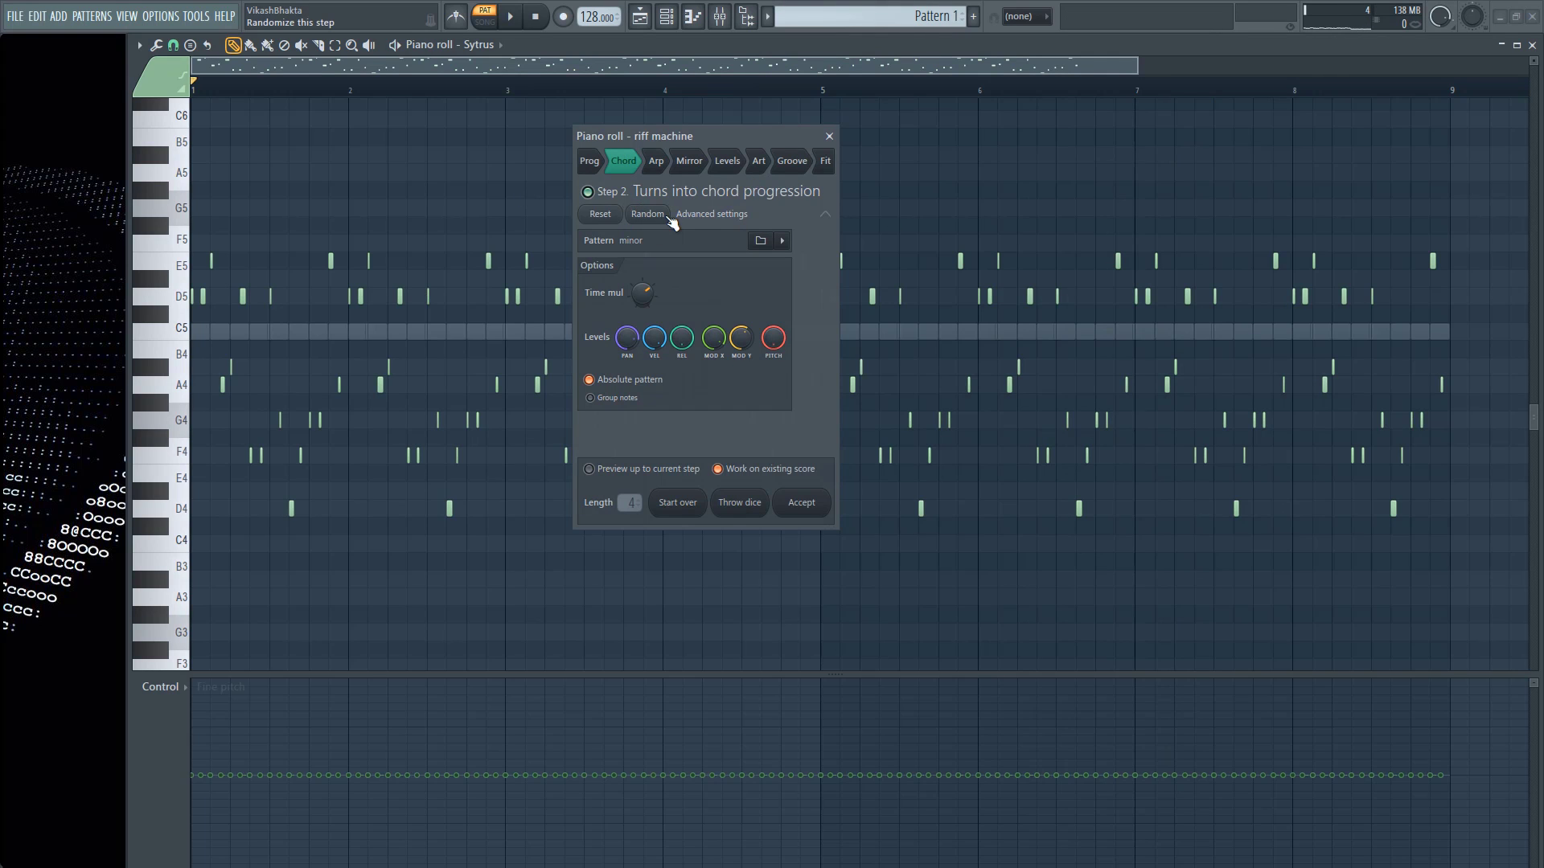
- Look through the settings of the Arp, Mirror, Levels and Art steps
{"action": "left_click", "coordinate": [657, 161]}
{"action": "left_click", "coordinate": [690, 161]}
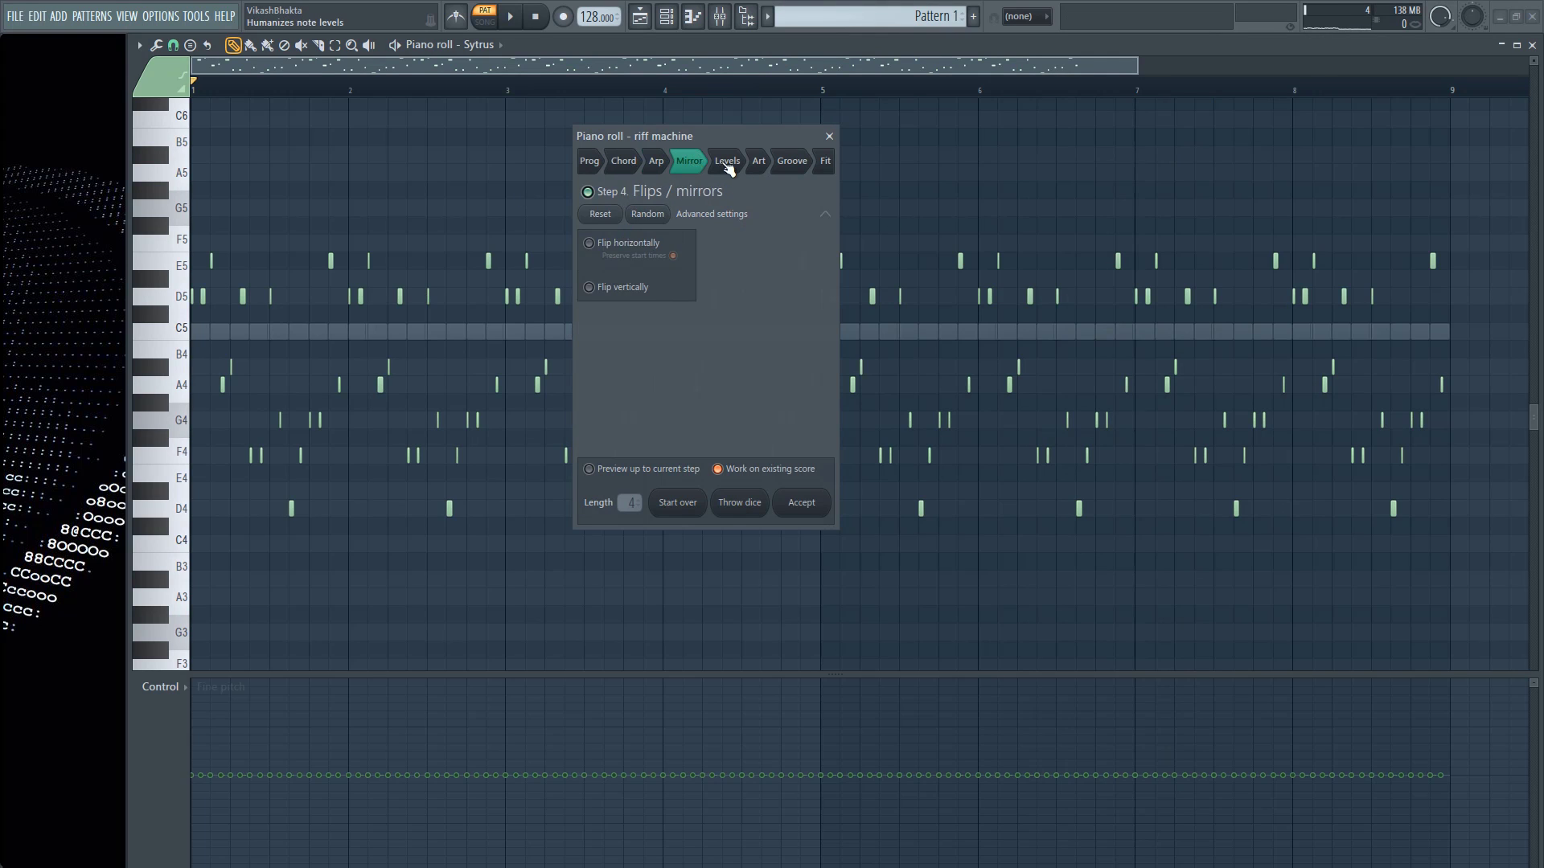
{"action": "left_click", "coordinate": [727, 161]}
{"action": "left_click", "coordinate": [760, 164]}
- Randomize the Chord step during playback until it uses pattern Step 2 A -TE, and raise its time multiplier
{"action": "left_click", "coordinate": [623, 160]}
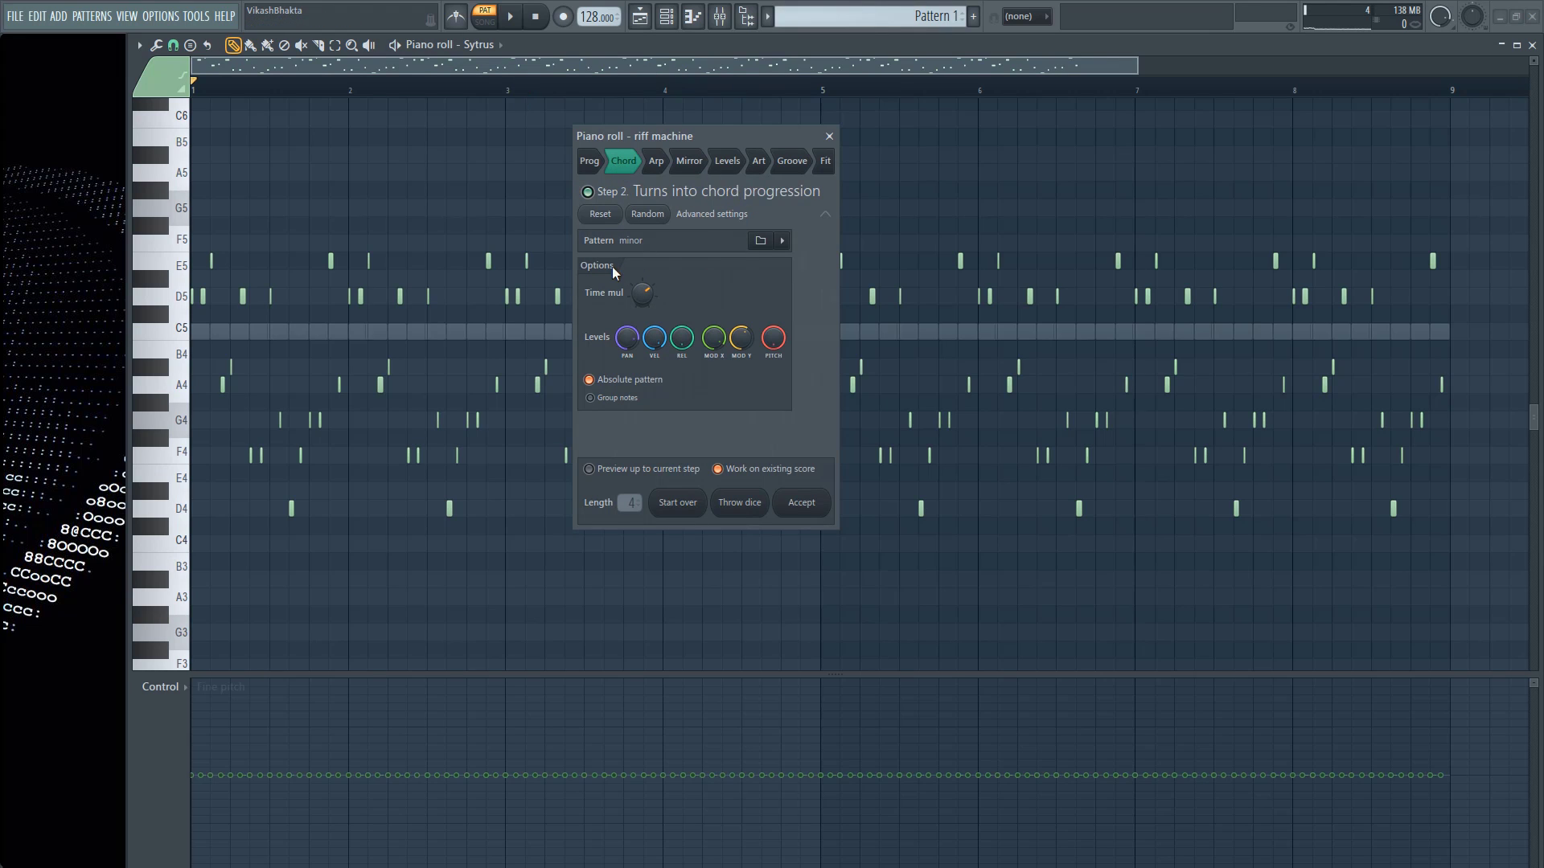
{"action": "left_click", "coordinate": [647, 214]}
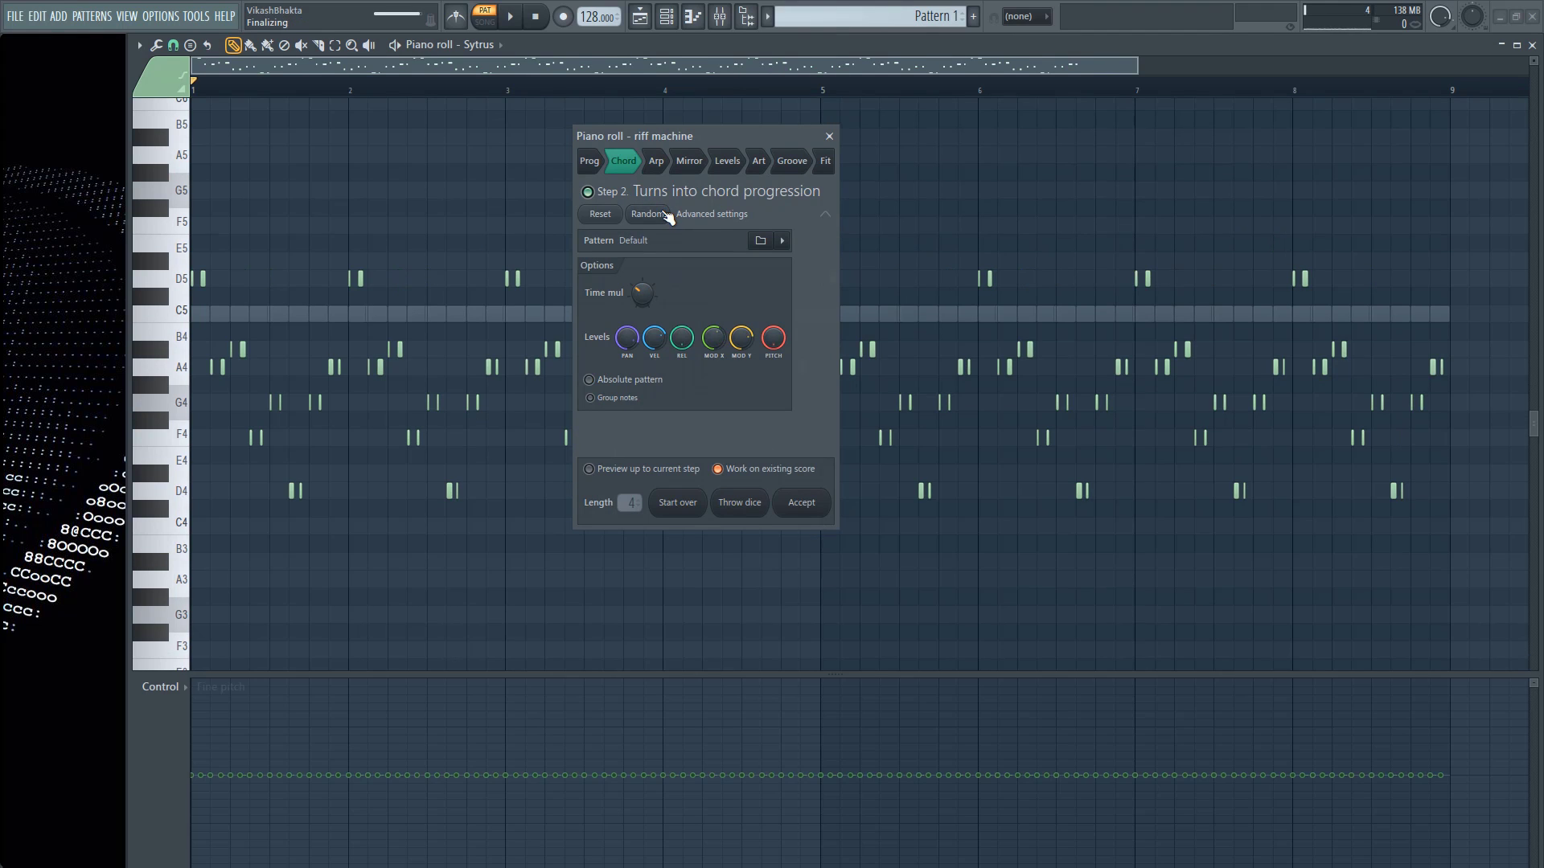
{"action": "key", "text": "space"}
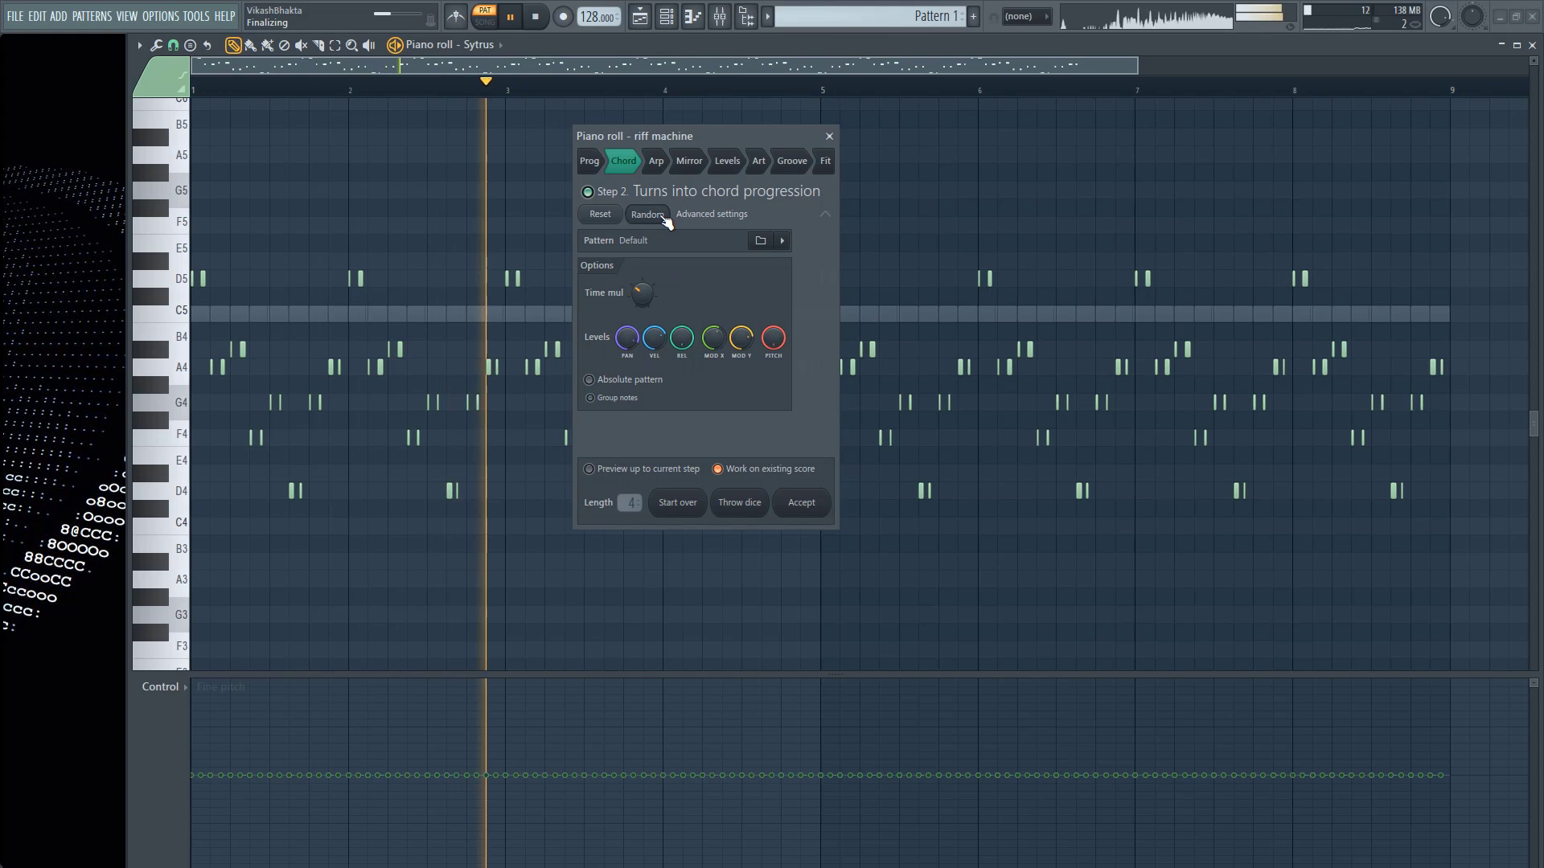
{"action": "left_click", "coordinate": [664, 216]}
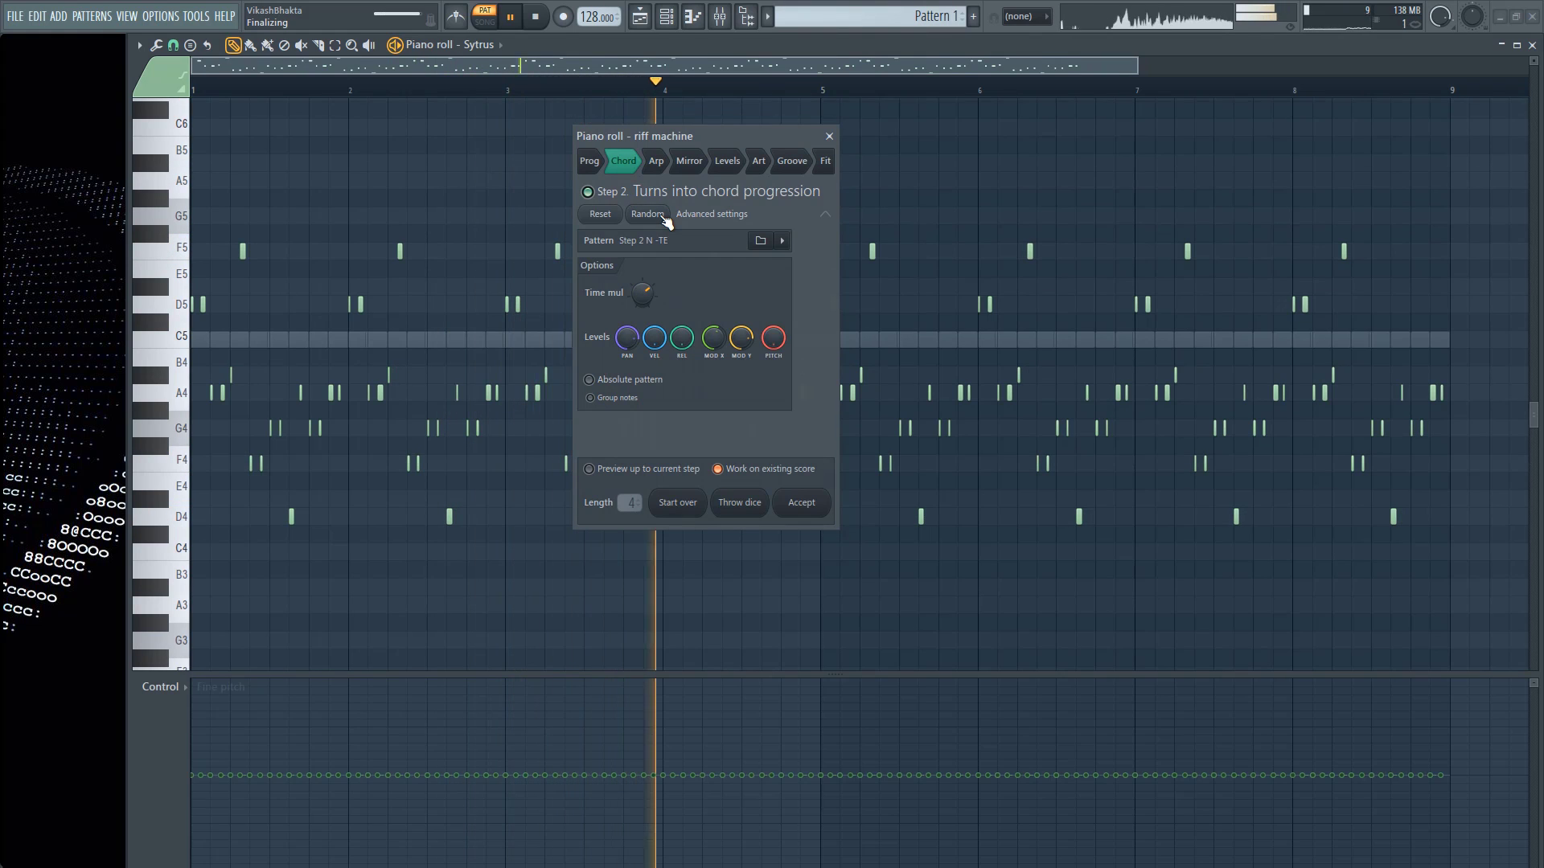
{"action": "left_click", "coordinate": [664, 215]}
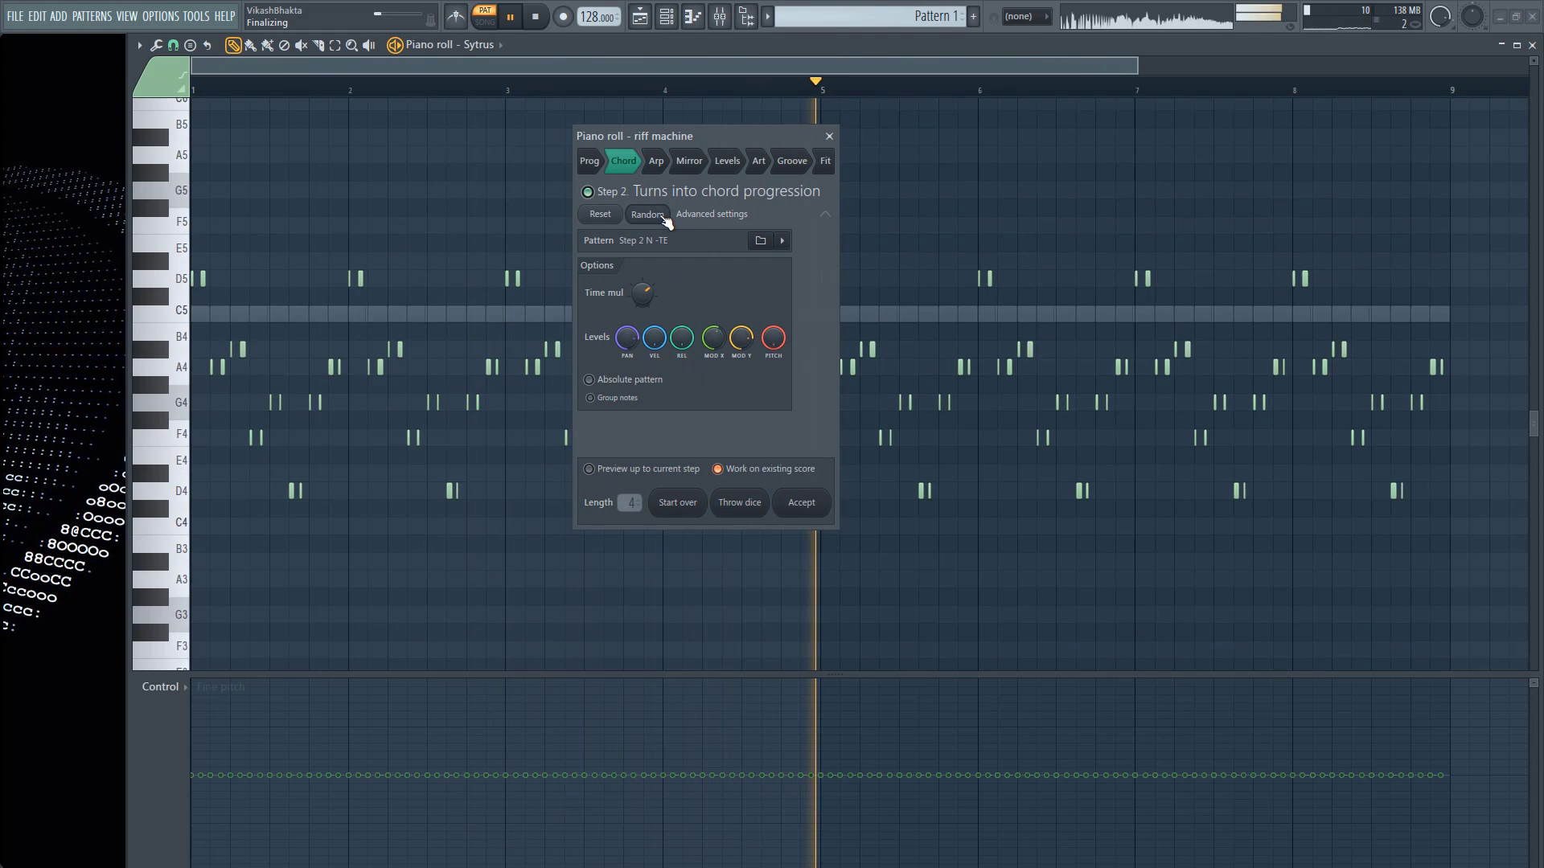
{"action": "left_click", "coordinate": [664, 216]}
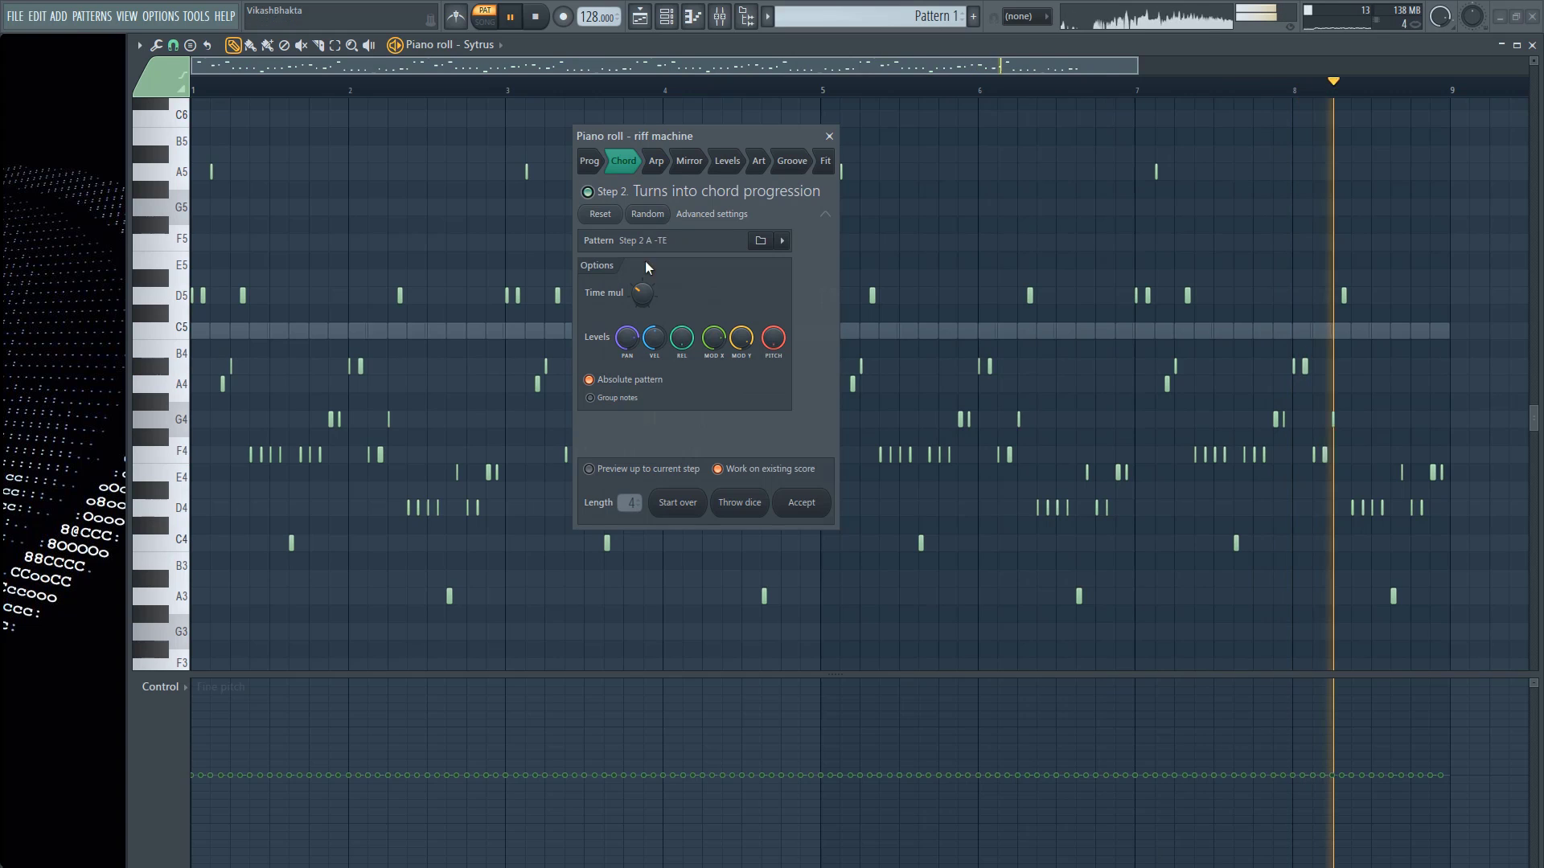
{"action": "mouse_move", "coordinate": [645, 300]}
{"action": "left_mouse_down"}
{"action": "mouse_move", "coordinate": [645, 277]}
{"action": "mouse_move", "coordinate": [645, 301]}
{"action": "left_mouse_up"}
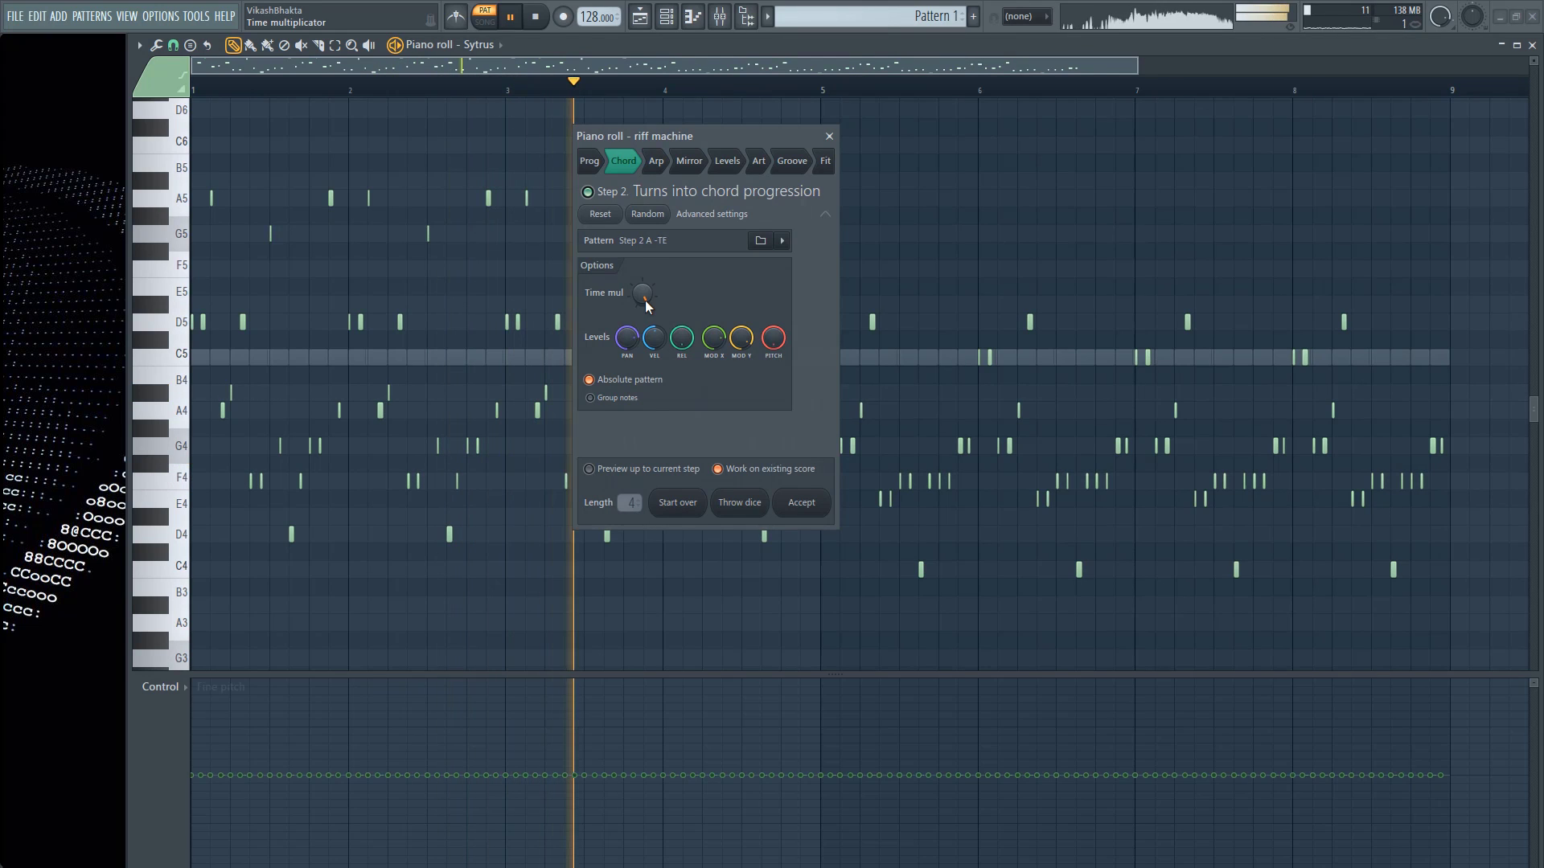
{"action": "key", "text": "space"}
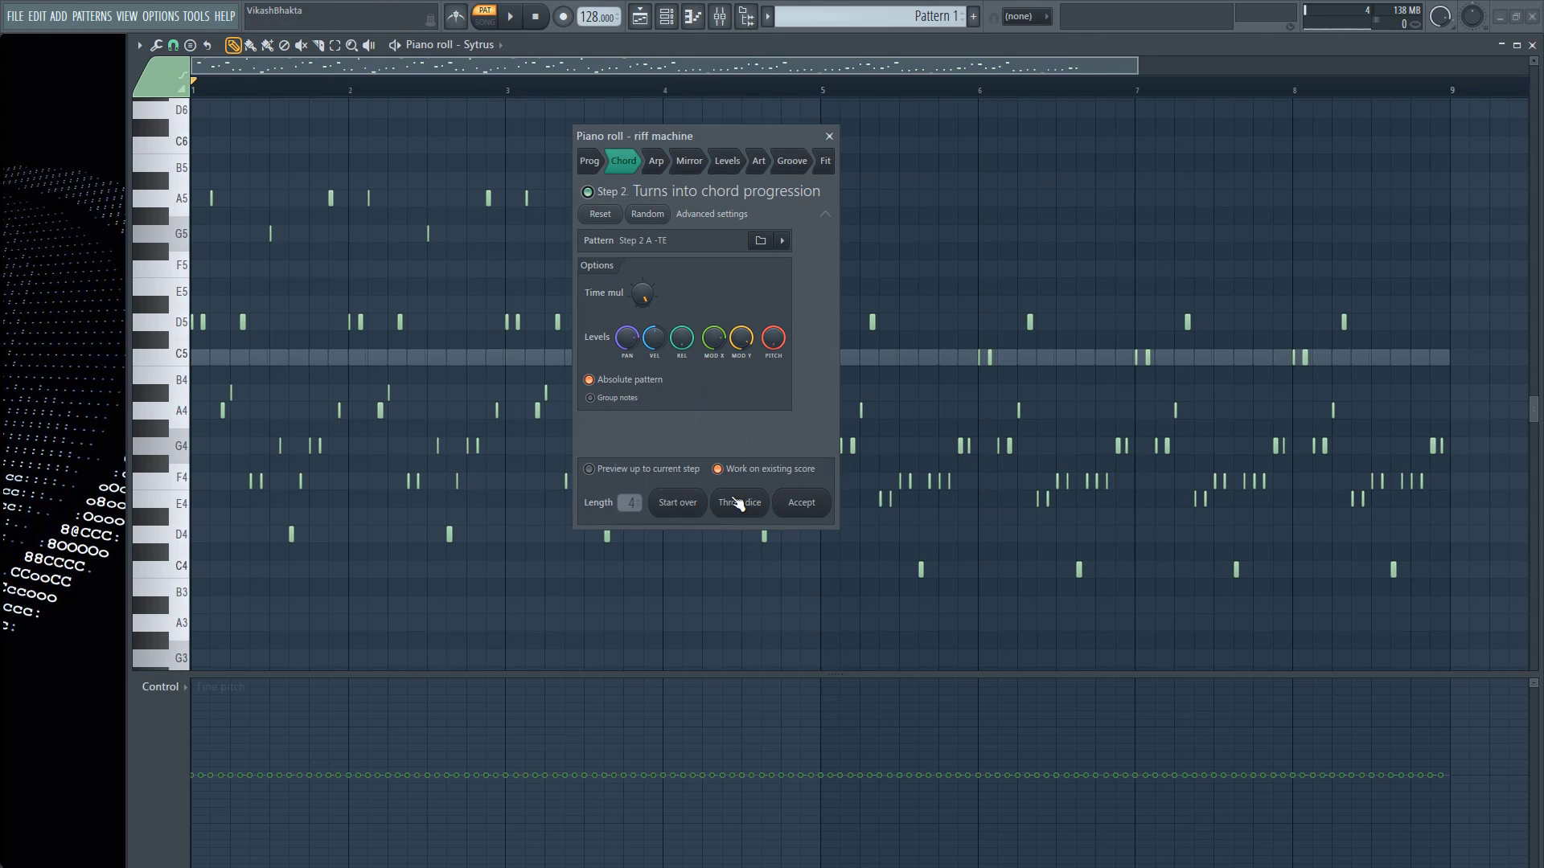
- Raise the Arp step's time multiplier to near its maximum for longer, sparser notes, and listen to the riff
{"action": "left_click", "coordinate": [825, 161]}
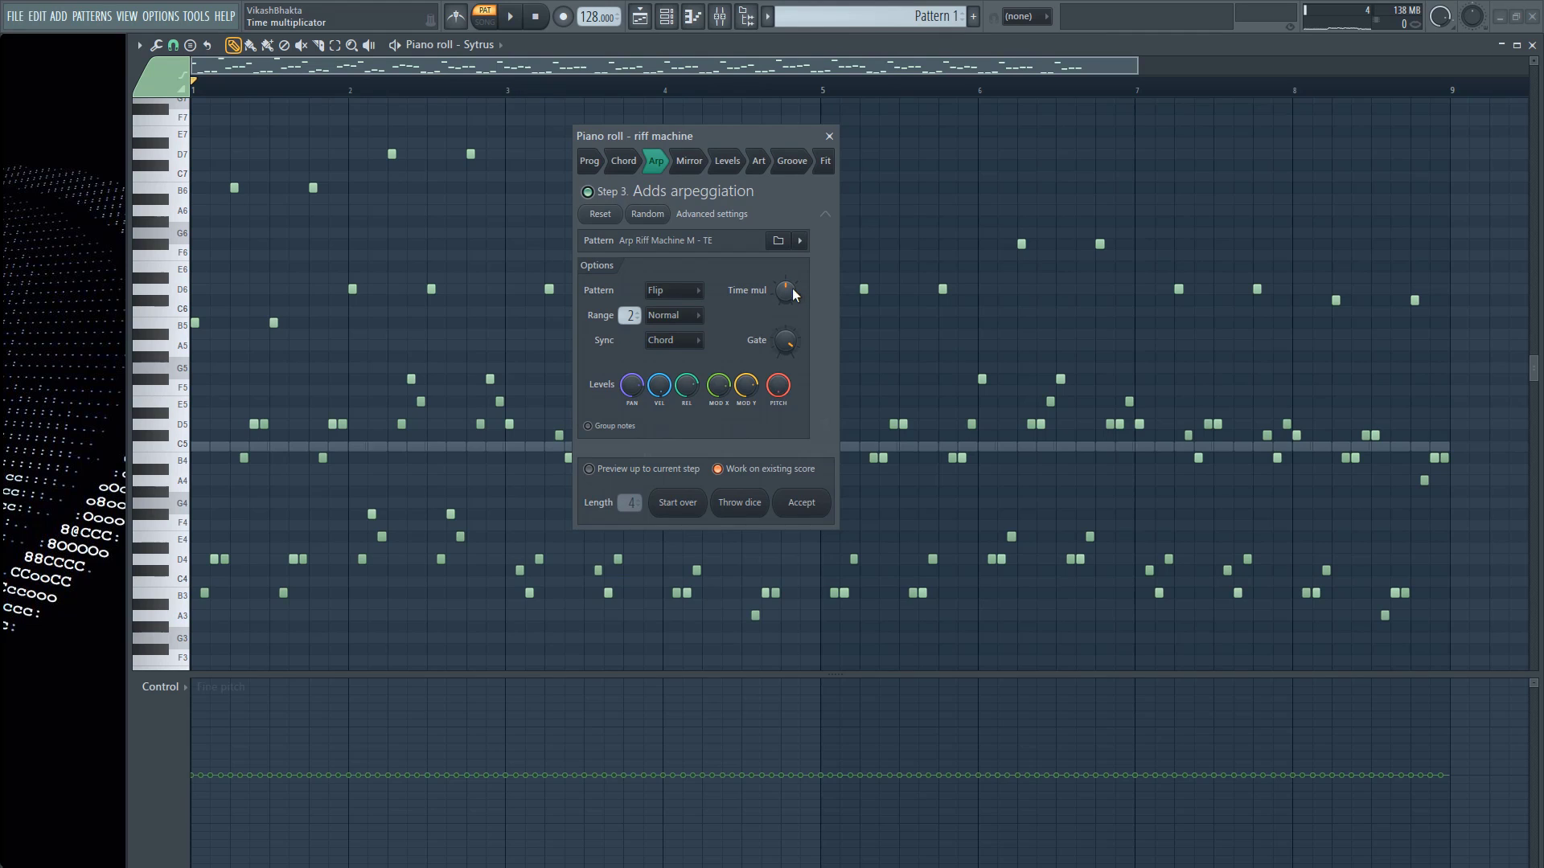
{"action": "left_click_drag", "start_coordinate": [790, 292], "coordinate": [787, 217]}
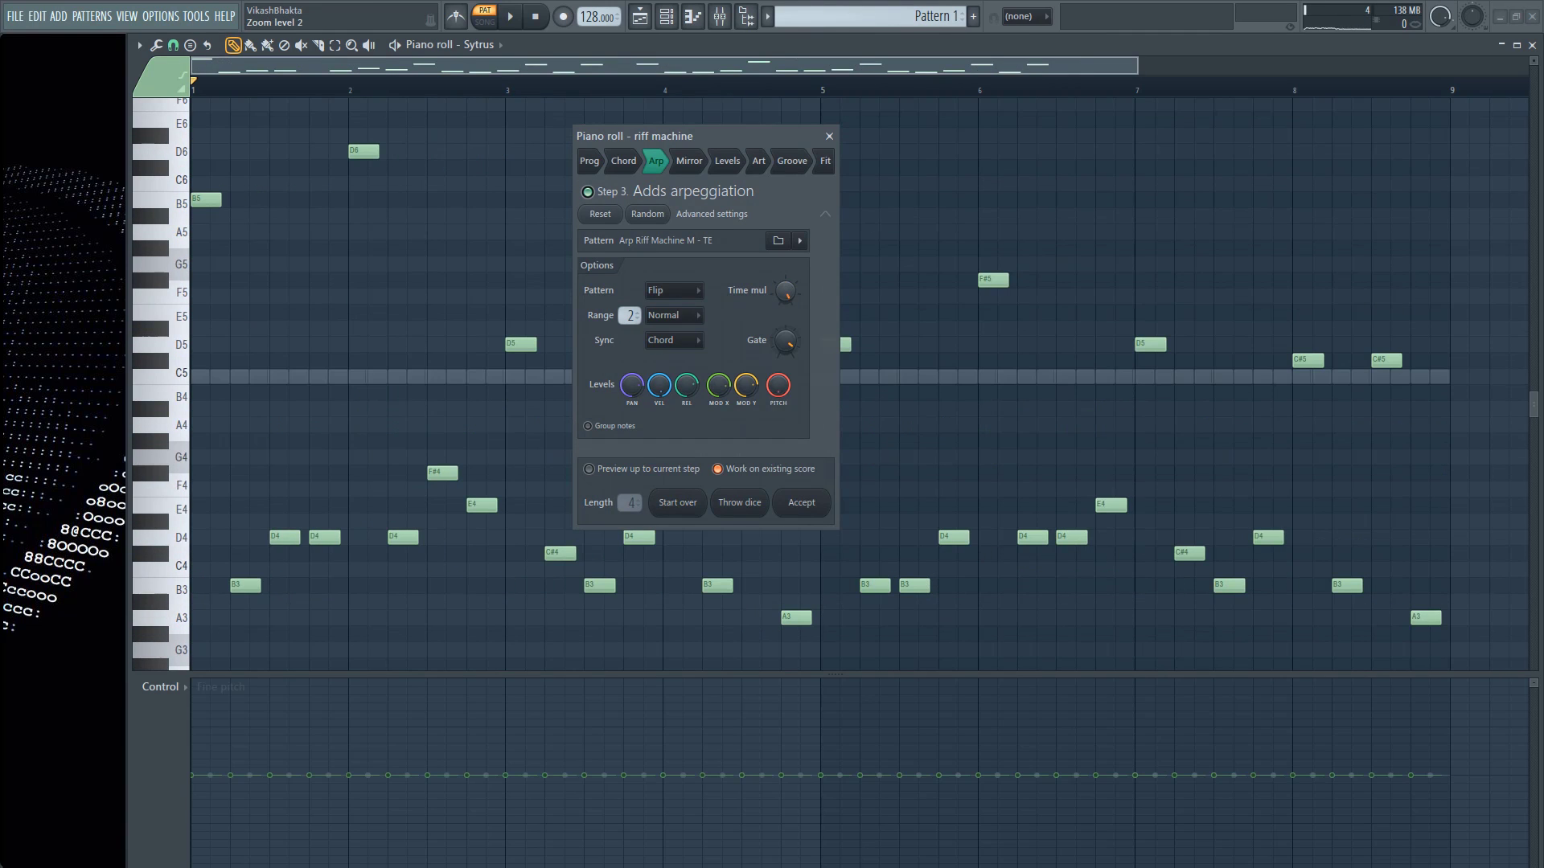
{"action": "key", "text": "space"}
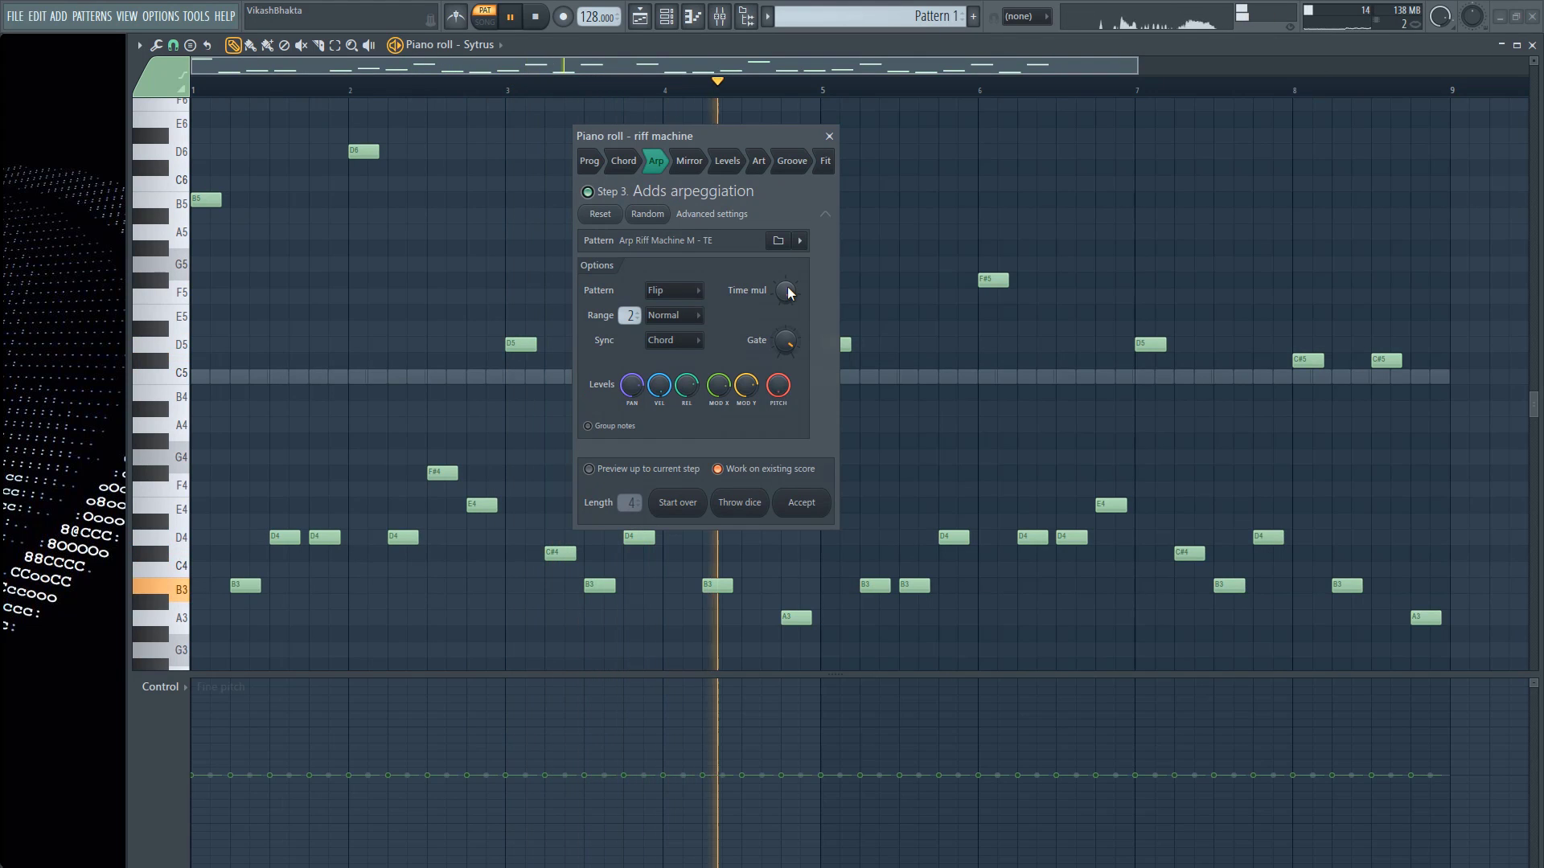
{"action": "key", "text": "space"}
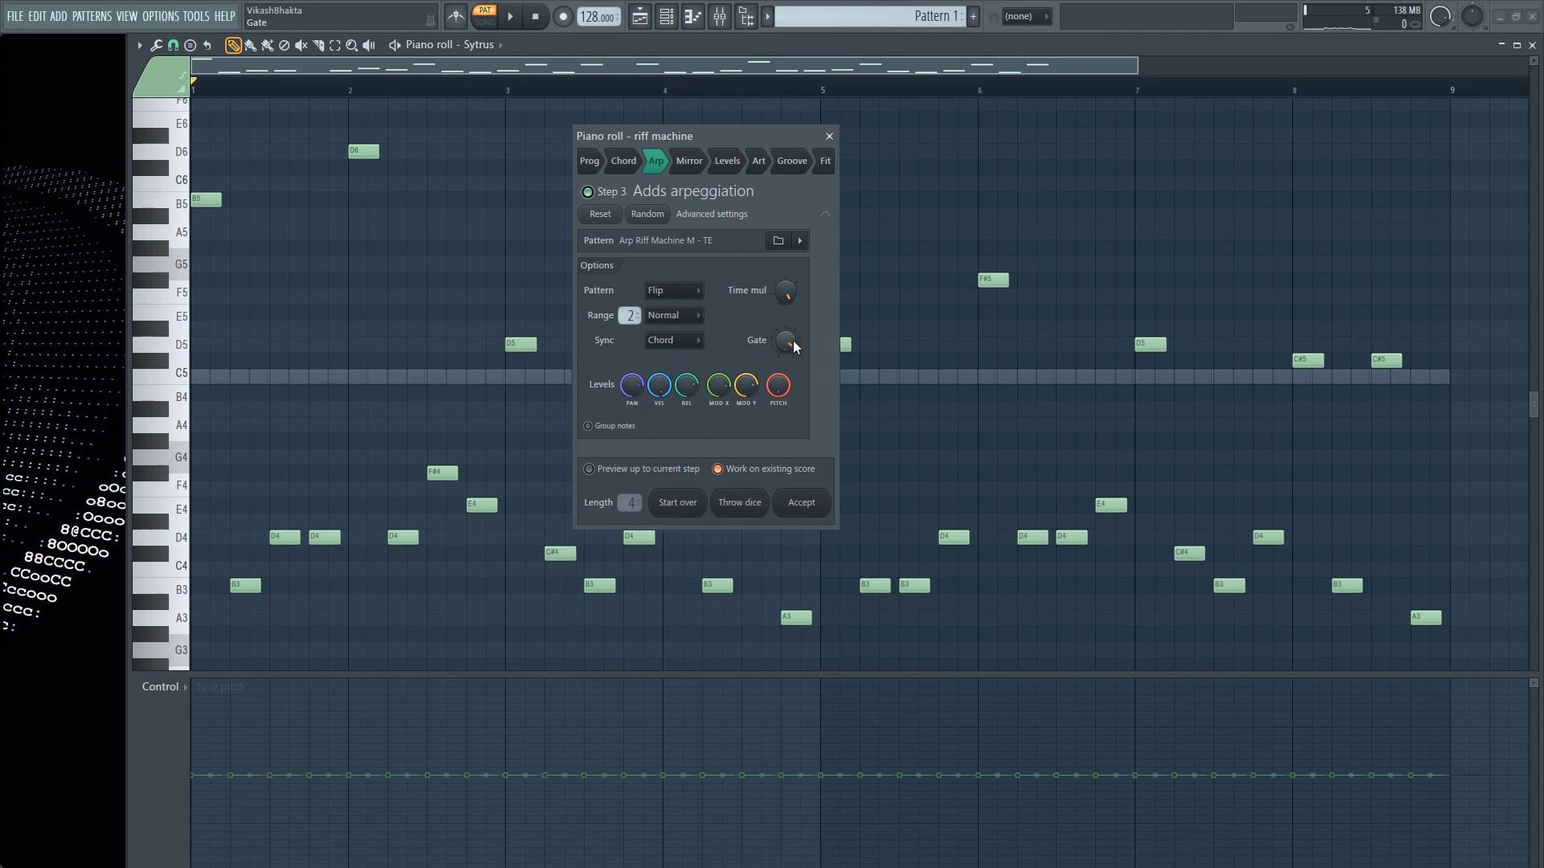
- Lower the Arp step's gate to make the notes very short, and listen to the riff
{"action": "scroll", "coordinate": [786, 341], "scroll_direction": "down", "scroll_amount": 6}
{"action": "key", "text": "space"}
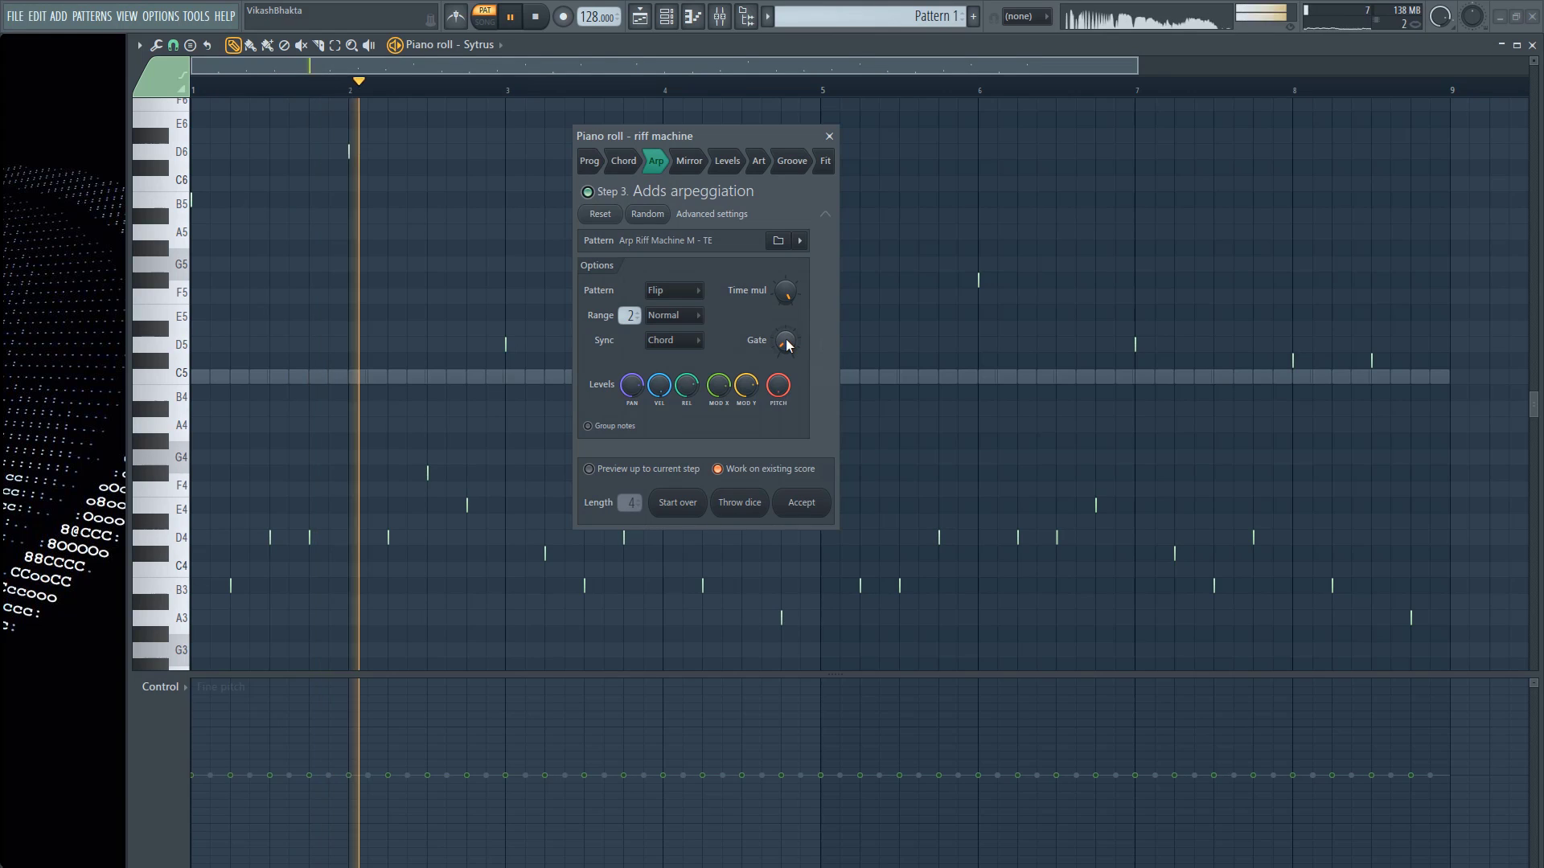
{"action": "key", "text": "space"}
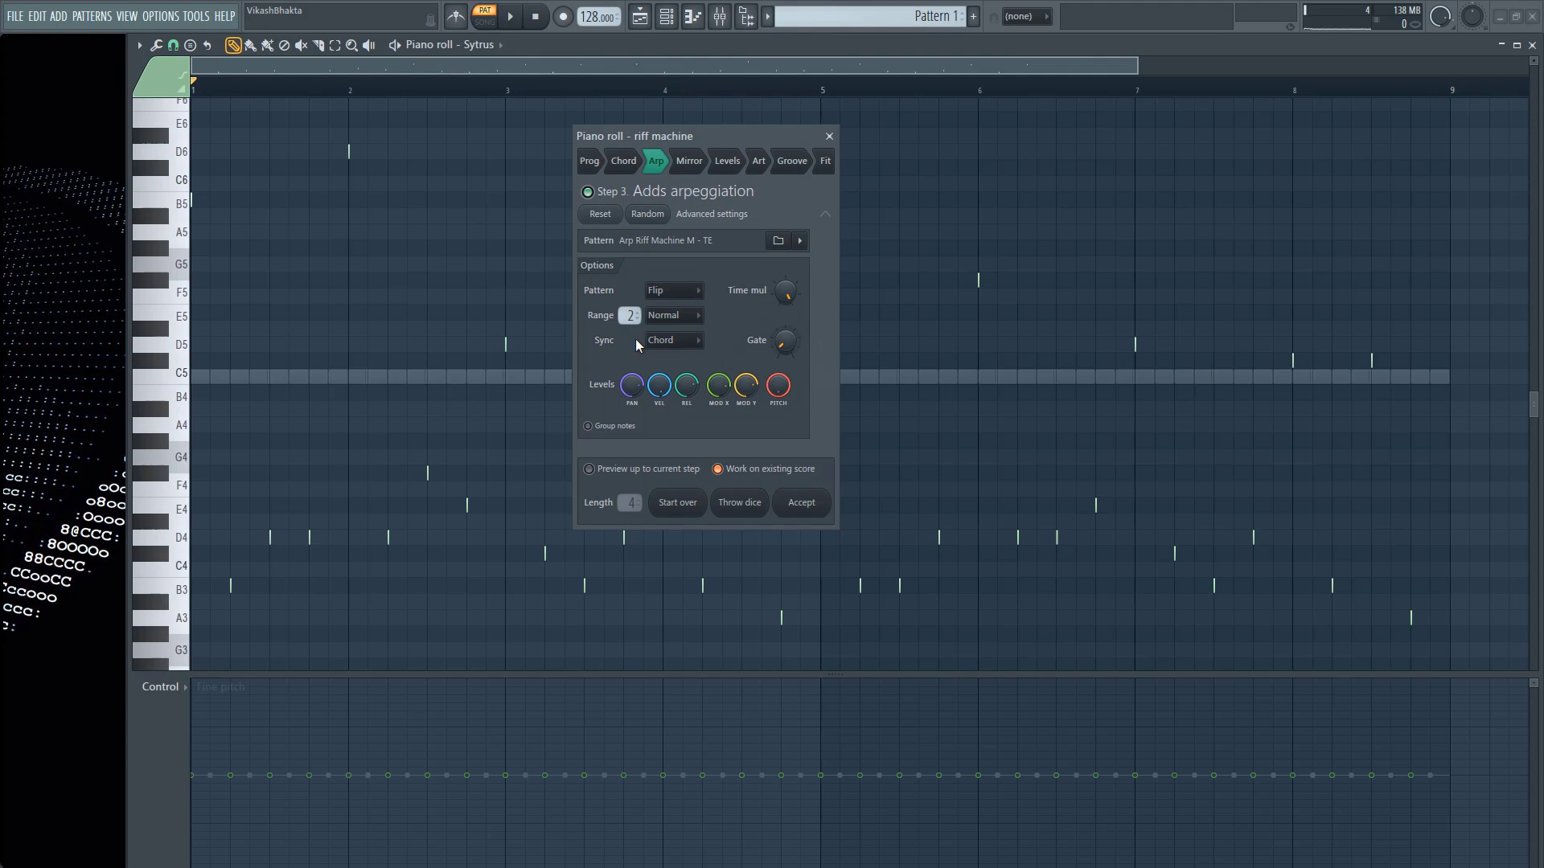
- Randomize the Arp step during playback, stop playback, and raise the octave range of the new arpeggio
{"action": "scroll", "coordinate": [631, 317], "scroll_direction": "up", "scroll_amount": 1}
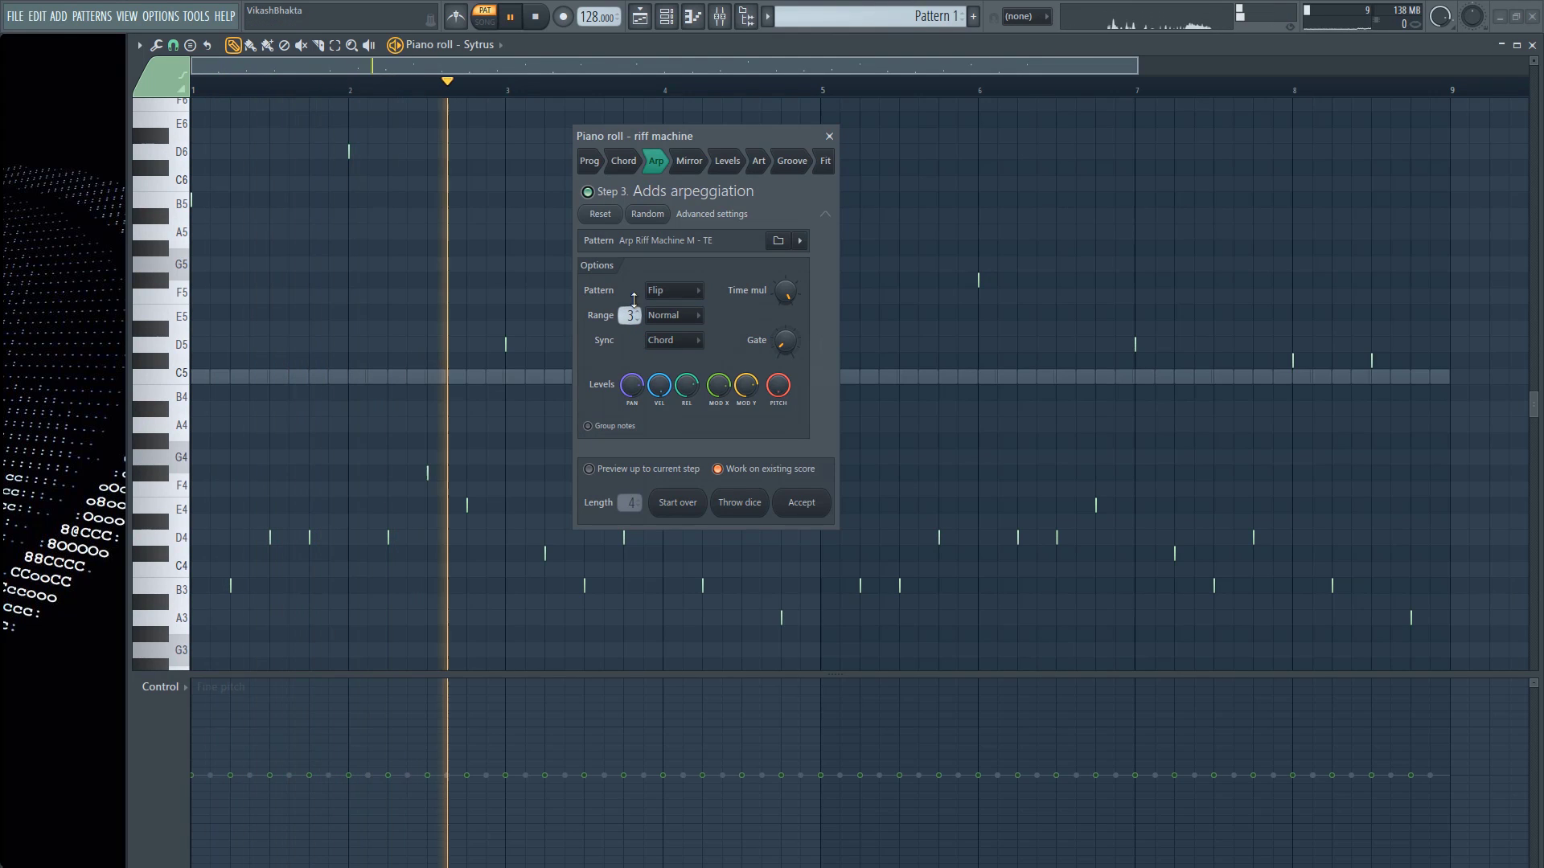
{"action": "left_click", "coordinate": [652, 216]}
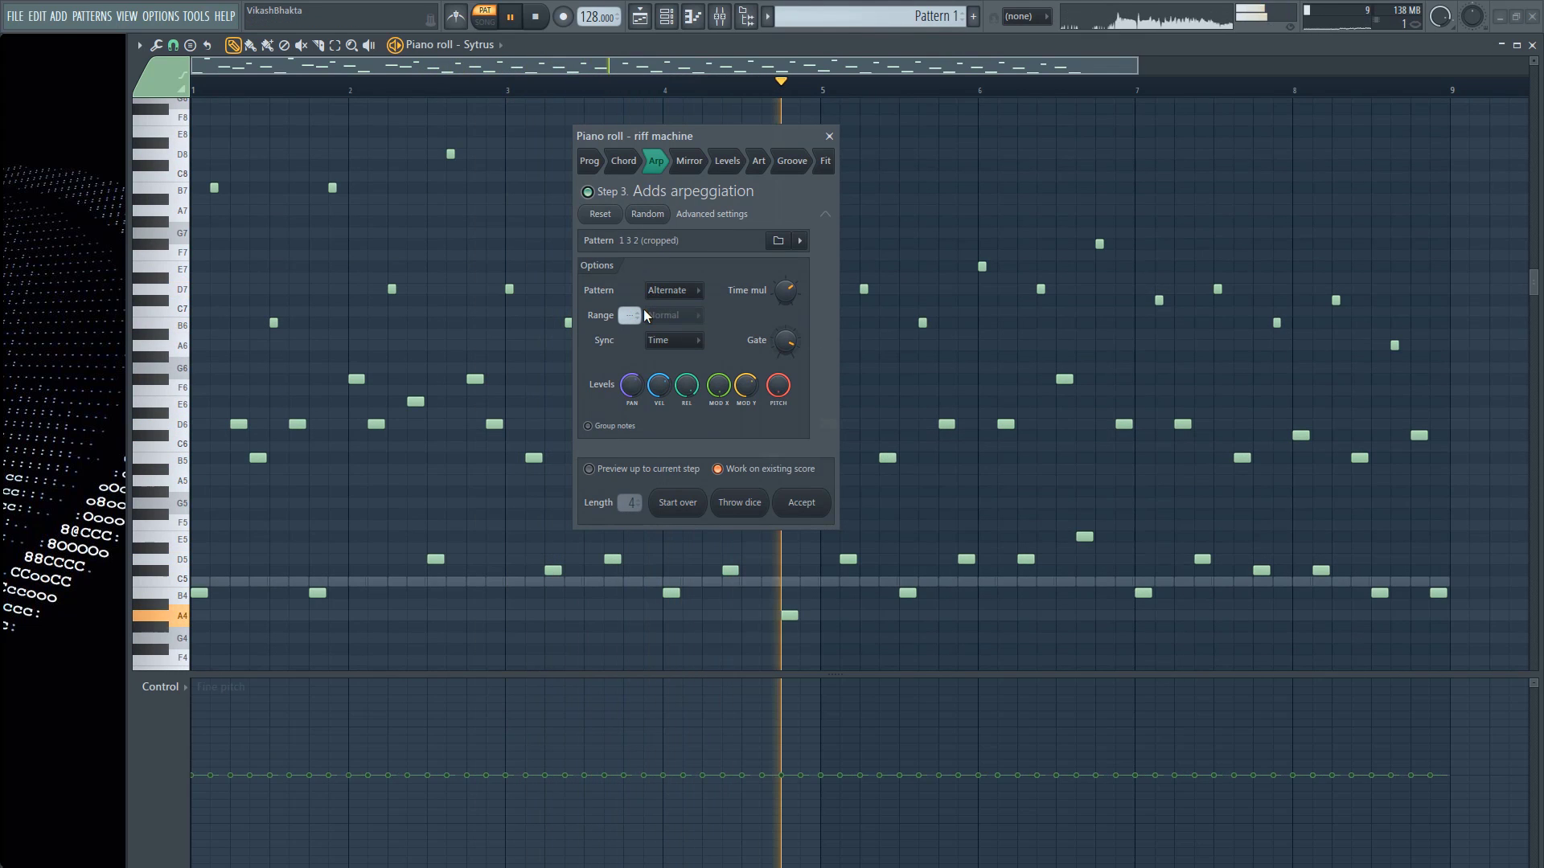
{"action": "key", "text": "space"}
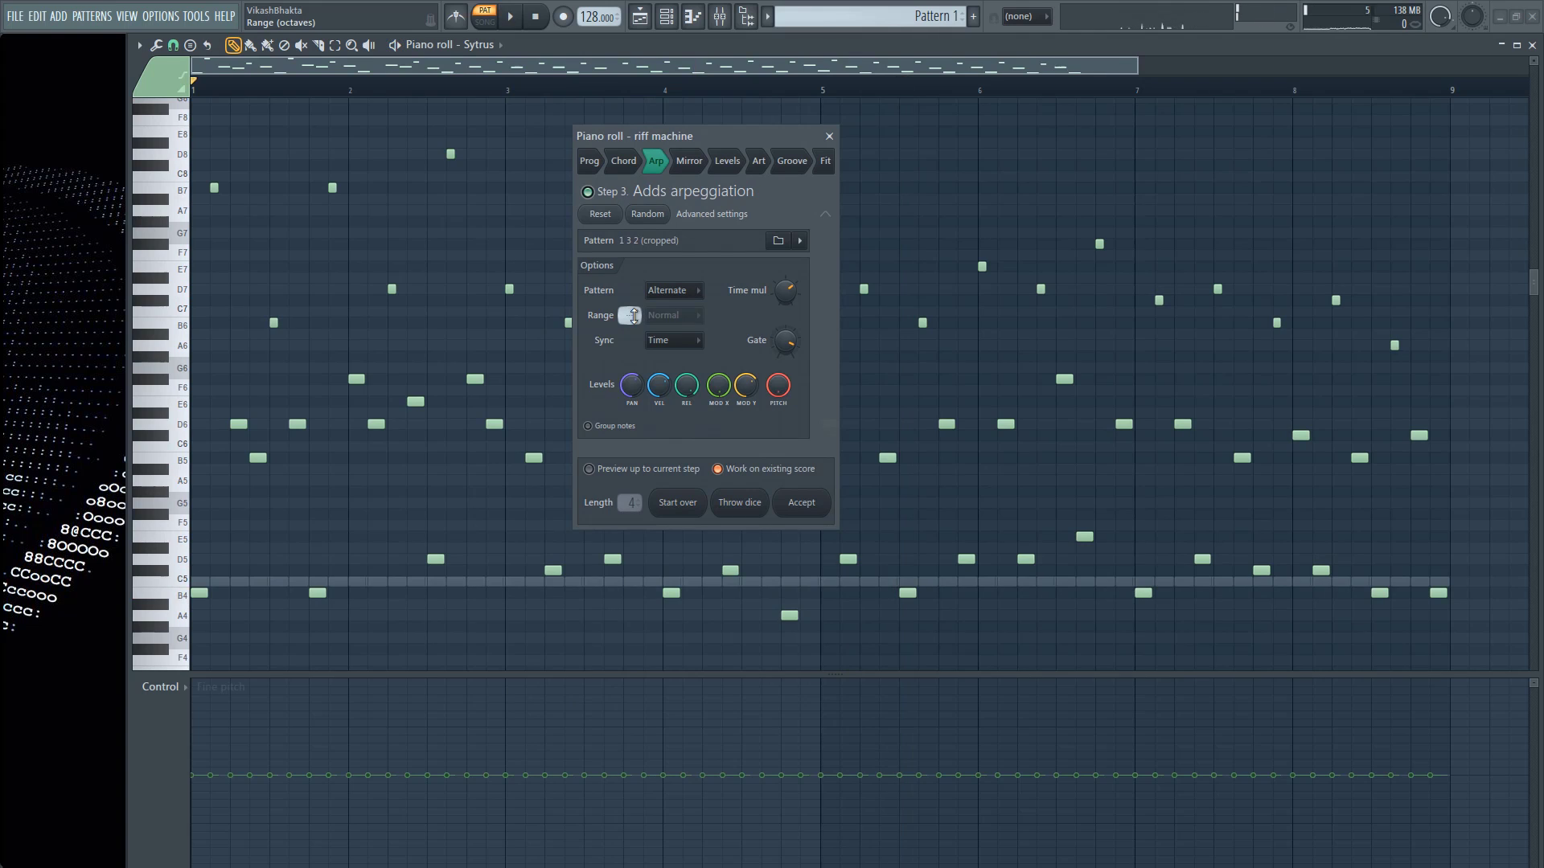
{"action": "left_click_drag", "start_coordinate": [634, 316], "coordinate": [635, 270]}
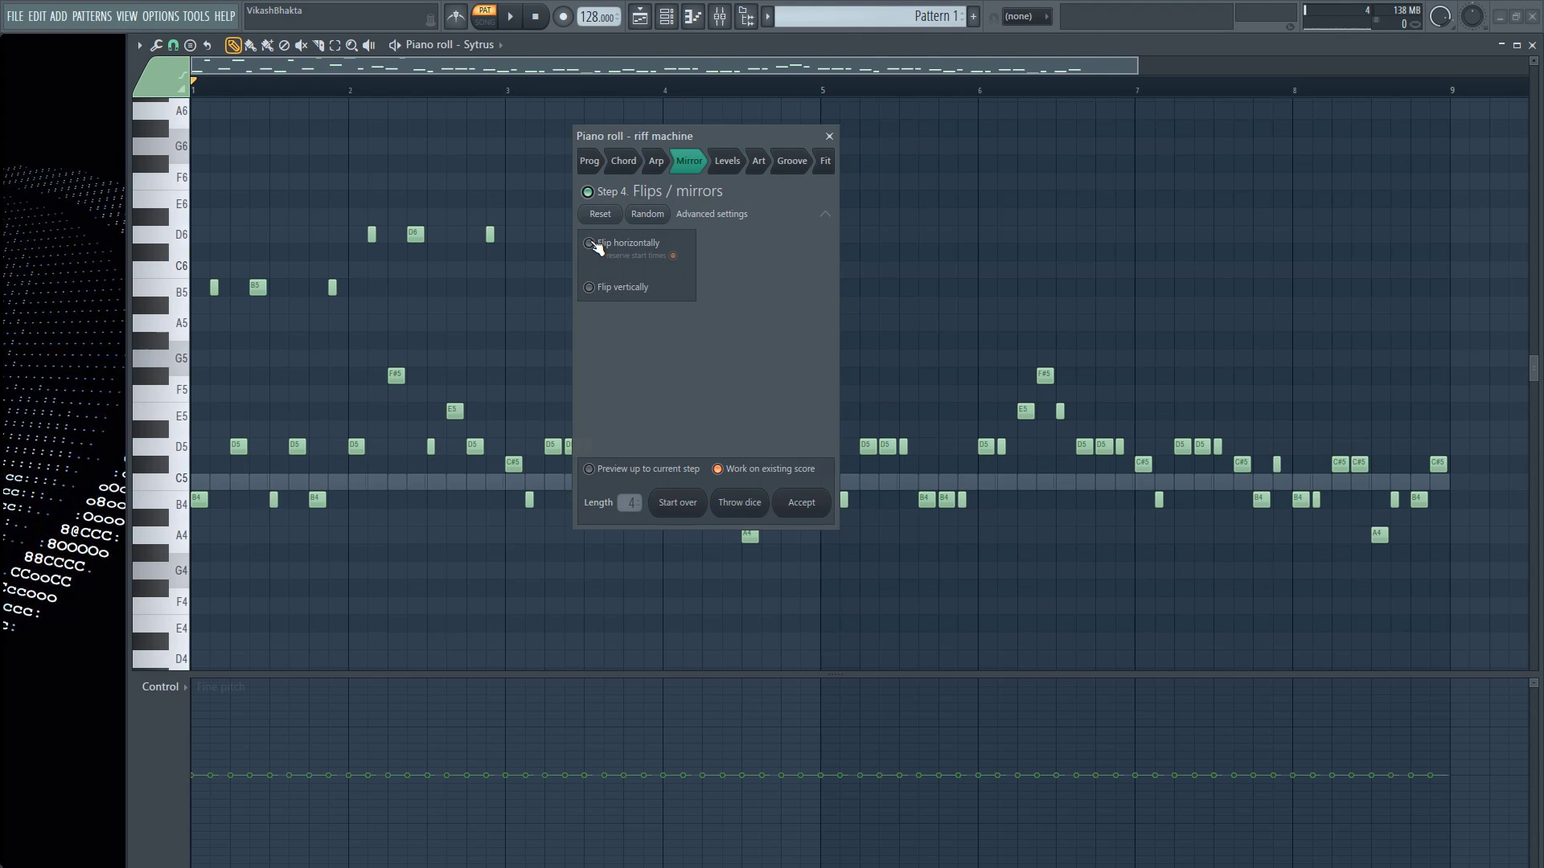
- Try flipping the riff horizontally and vertically, one at a time, in the Mirror step
{"action": "left_click", "coordinate": [595, 244]}
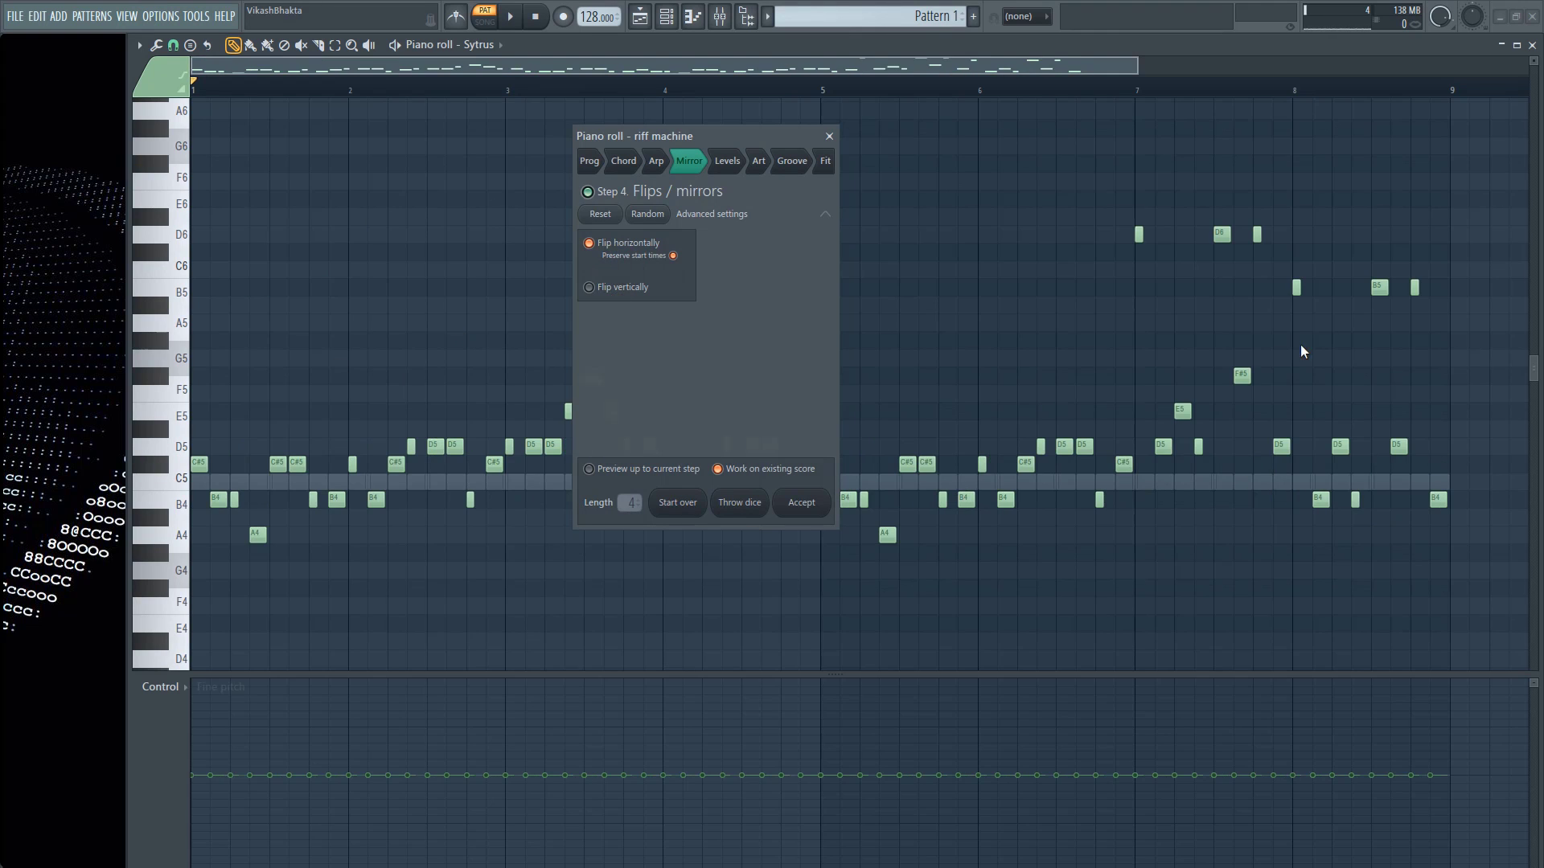
{"action": "left_click", "coordinate": [611, 249]}
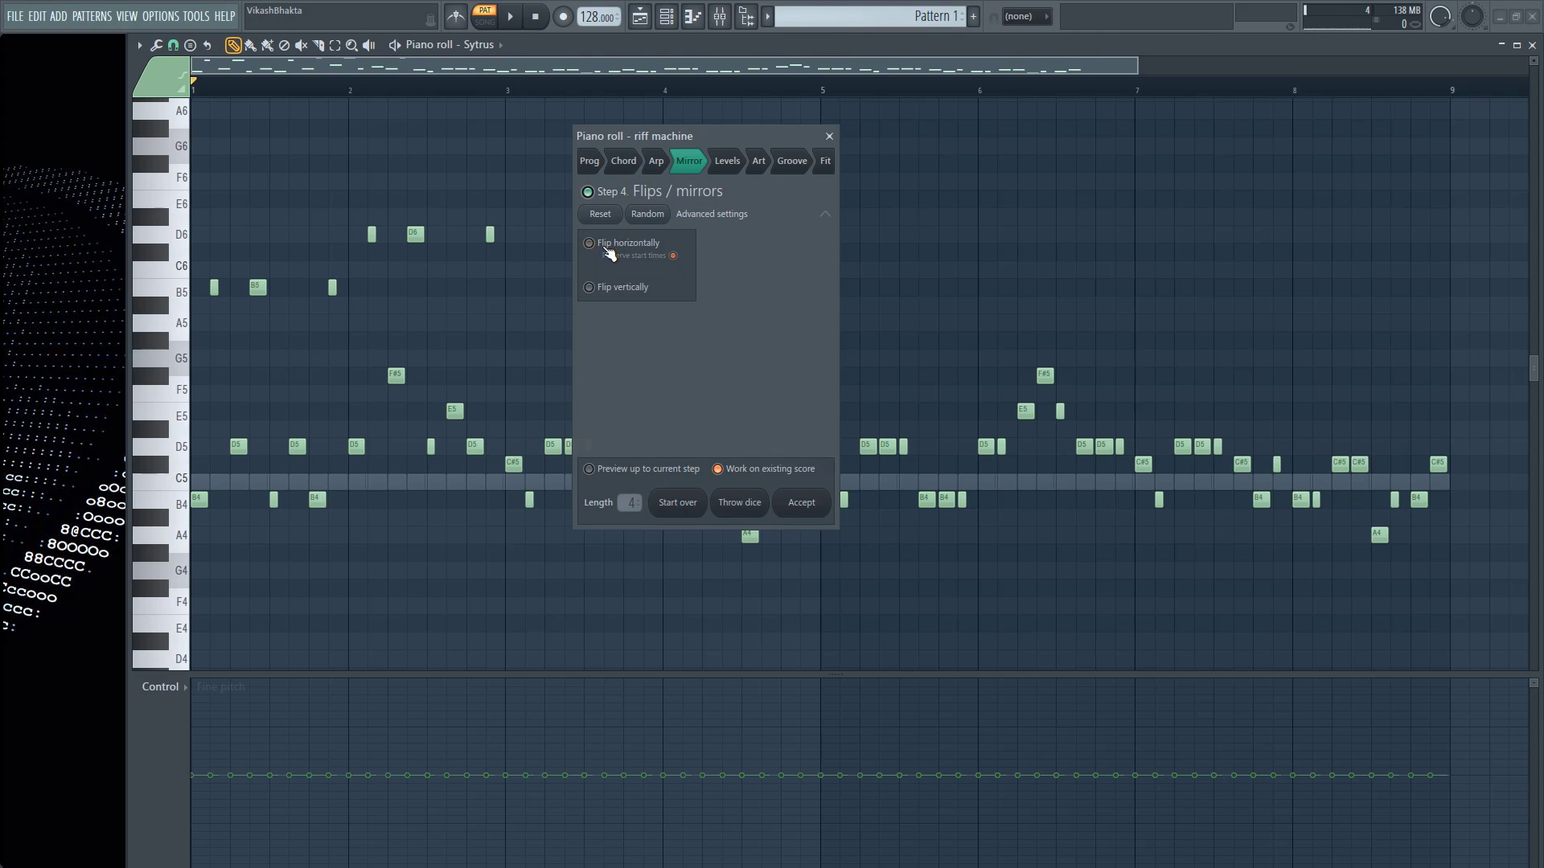
{"action": "left_click", "coordinate": [605, 289]}
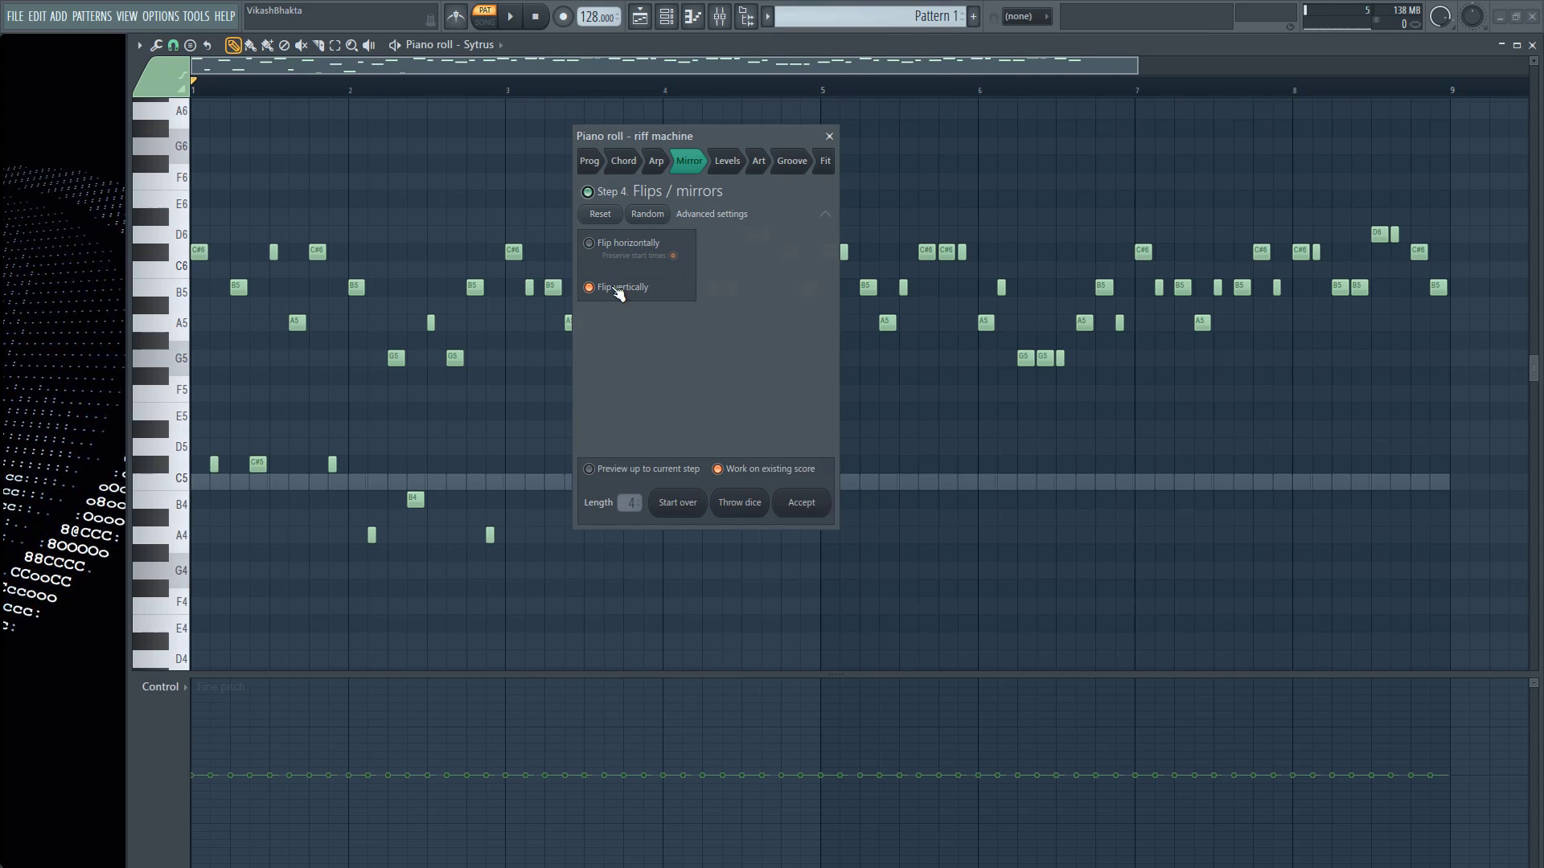
- Adjust the Art step's length multiplier and gap to shorten the notes, and try out its variation
{"action": "left_click", "coordinate": [758, 160]}
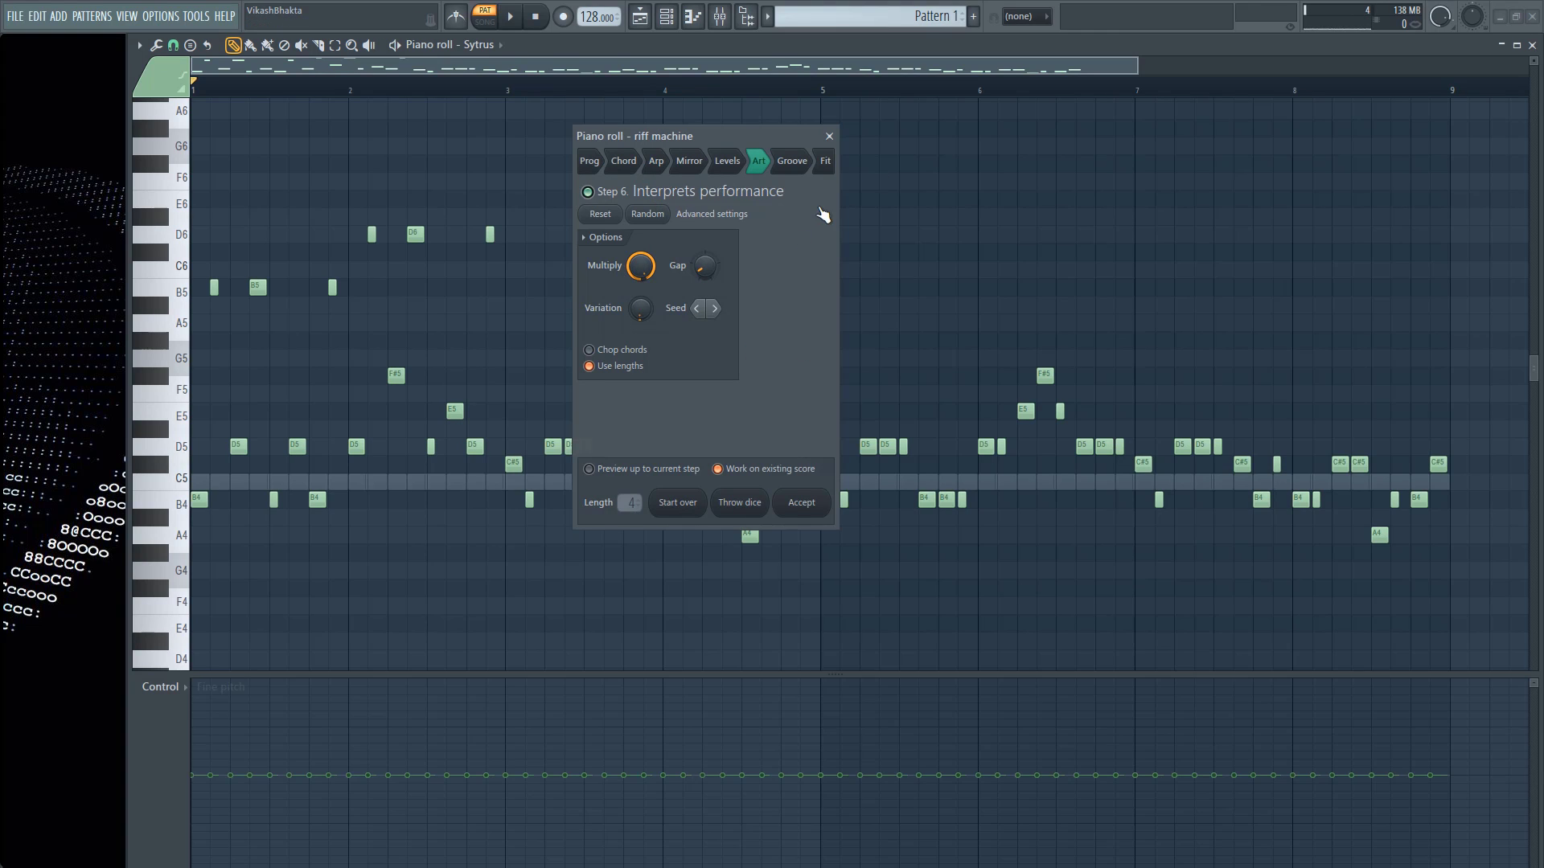
{"action": "left_click_drag", "start_coordinate": [640, 267], "coordinate": [705, 253]}
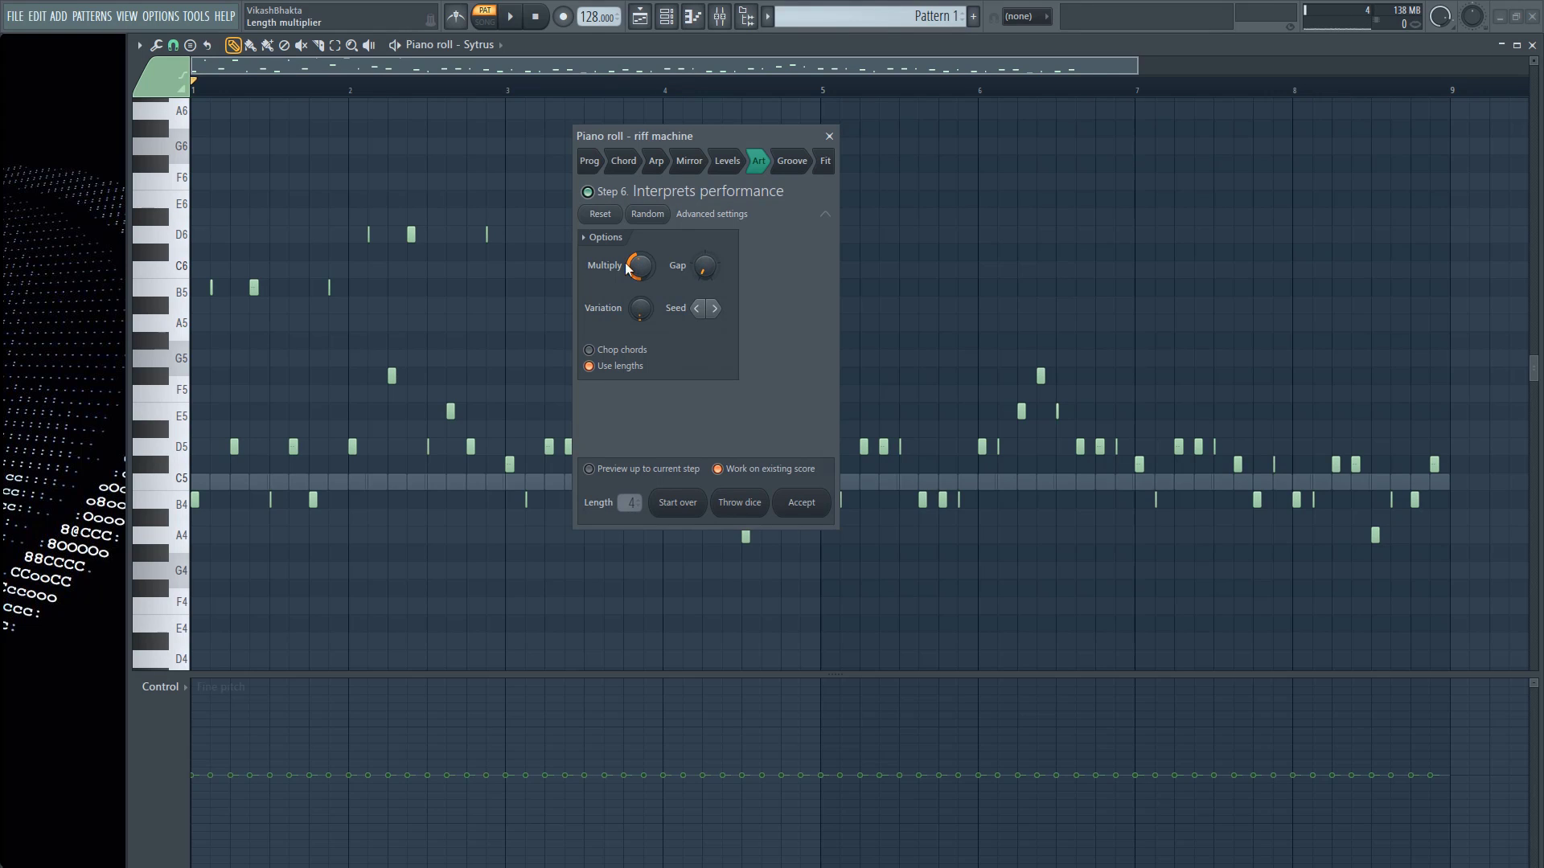
{"action": "left_click_drag", "start_coordinate": [643, 278], "coordinate": [715, 283]}
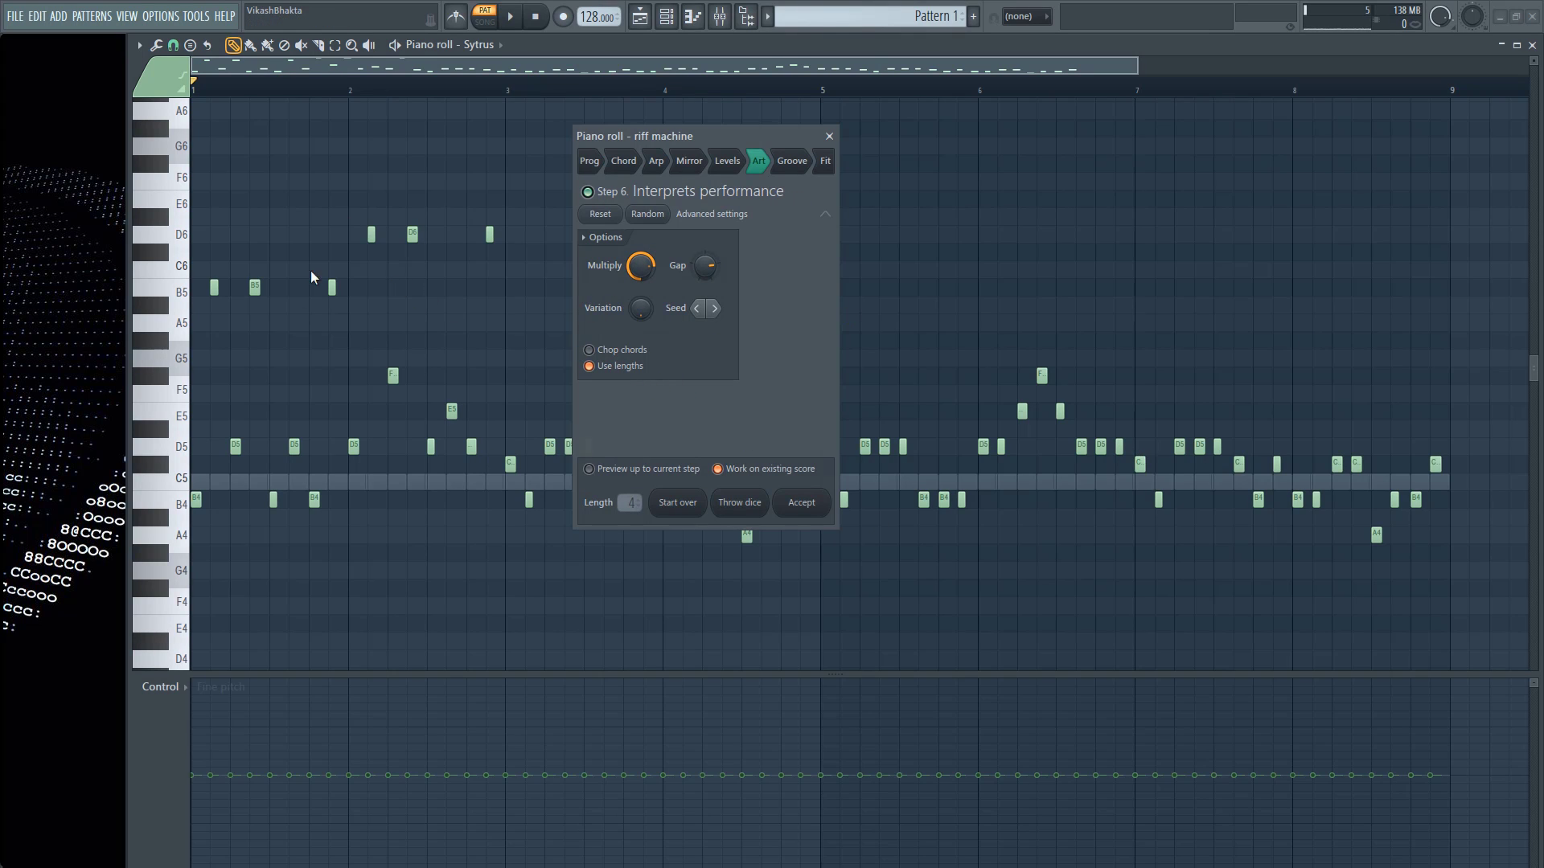
{"action": "left_click_drag", "start_coordinate": [643, 310], "coordinate": [644, 266]}
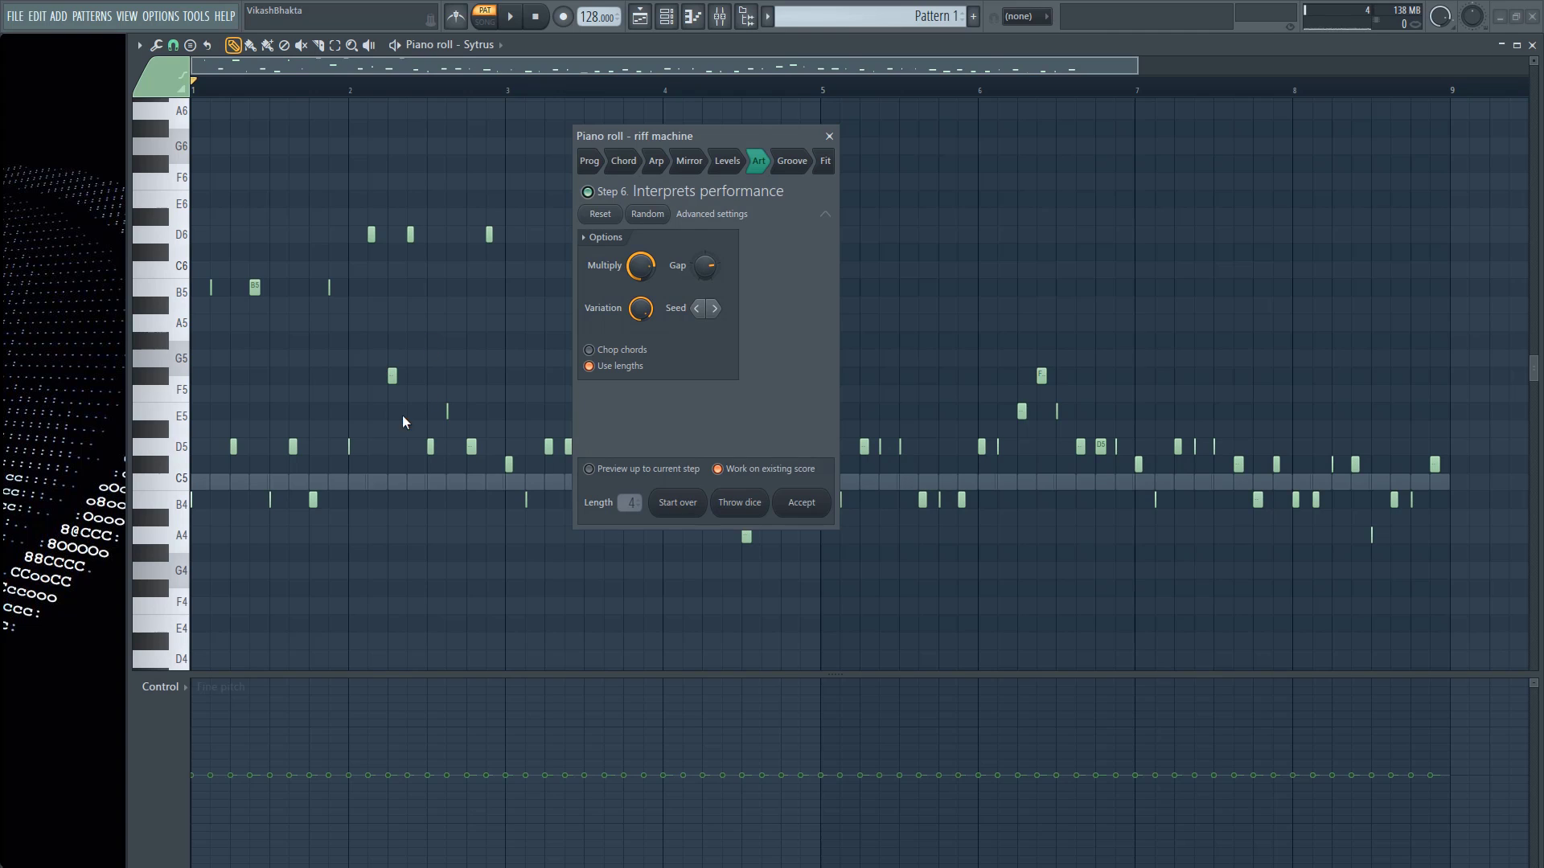
{"action": "left_click_drag", "start_coordinate": [640, 308], "coordinate": [640, 354]}
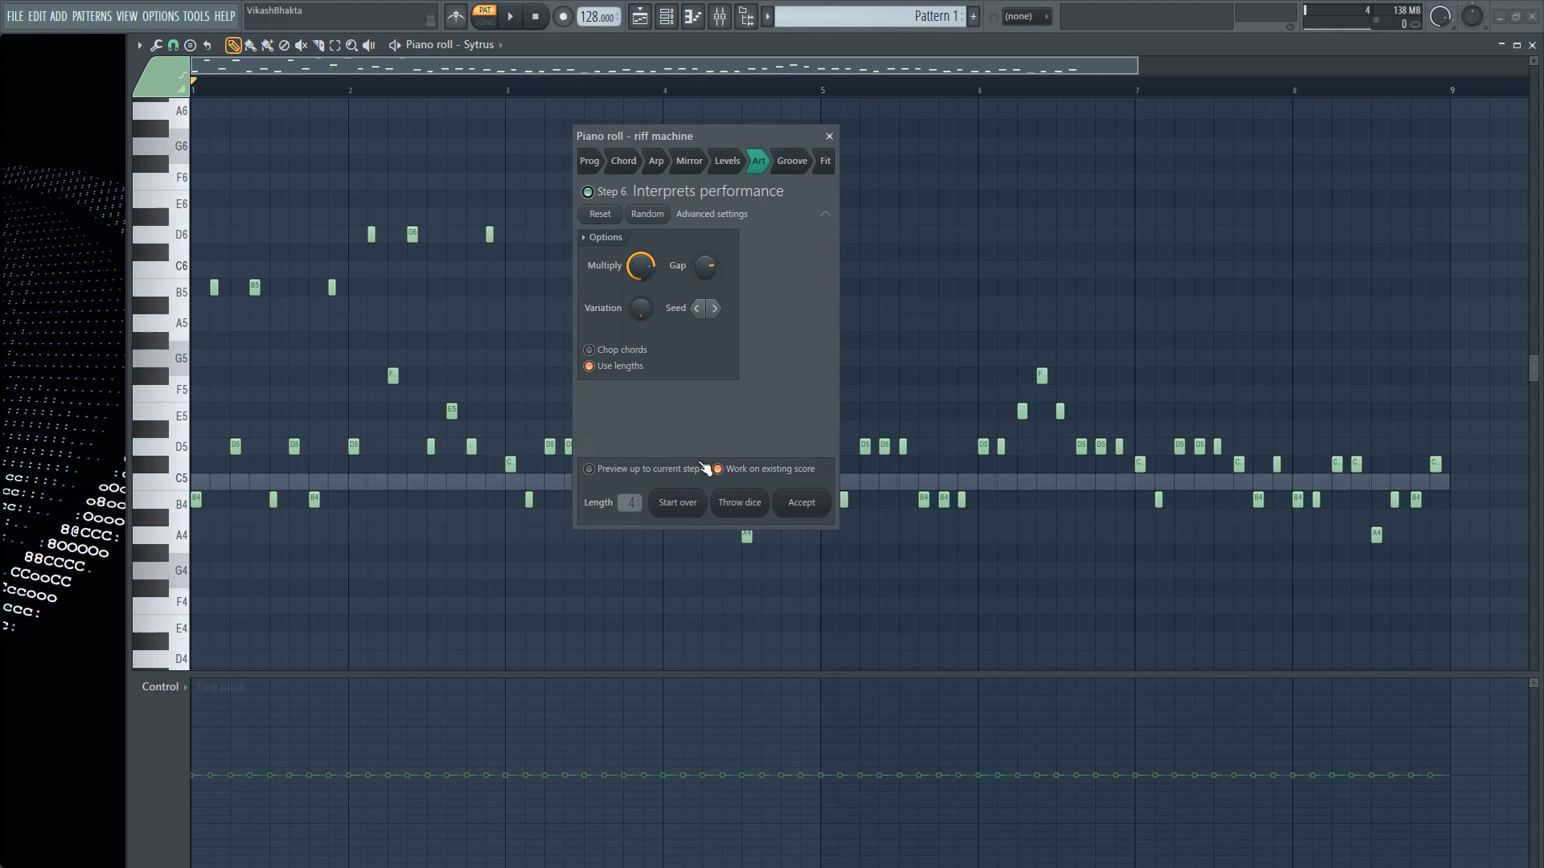
- Disable Use lengths in the Art step and raise its variation to the maximum
{"action": "left_click", "coordinate": [593, 353]}
{"action": "left_click", "coordinate": [593, 366]}
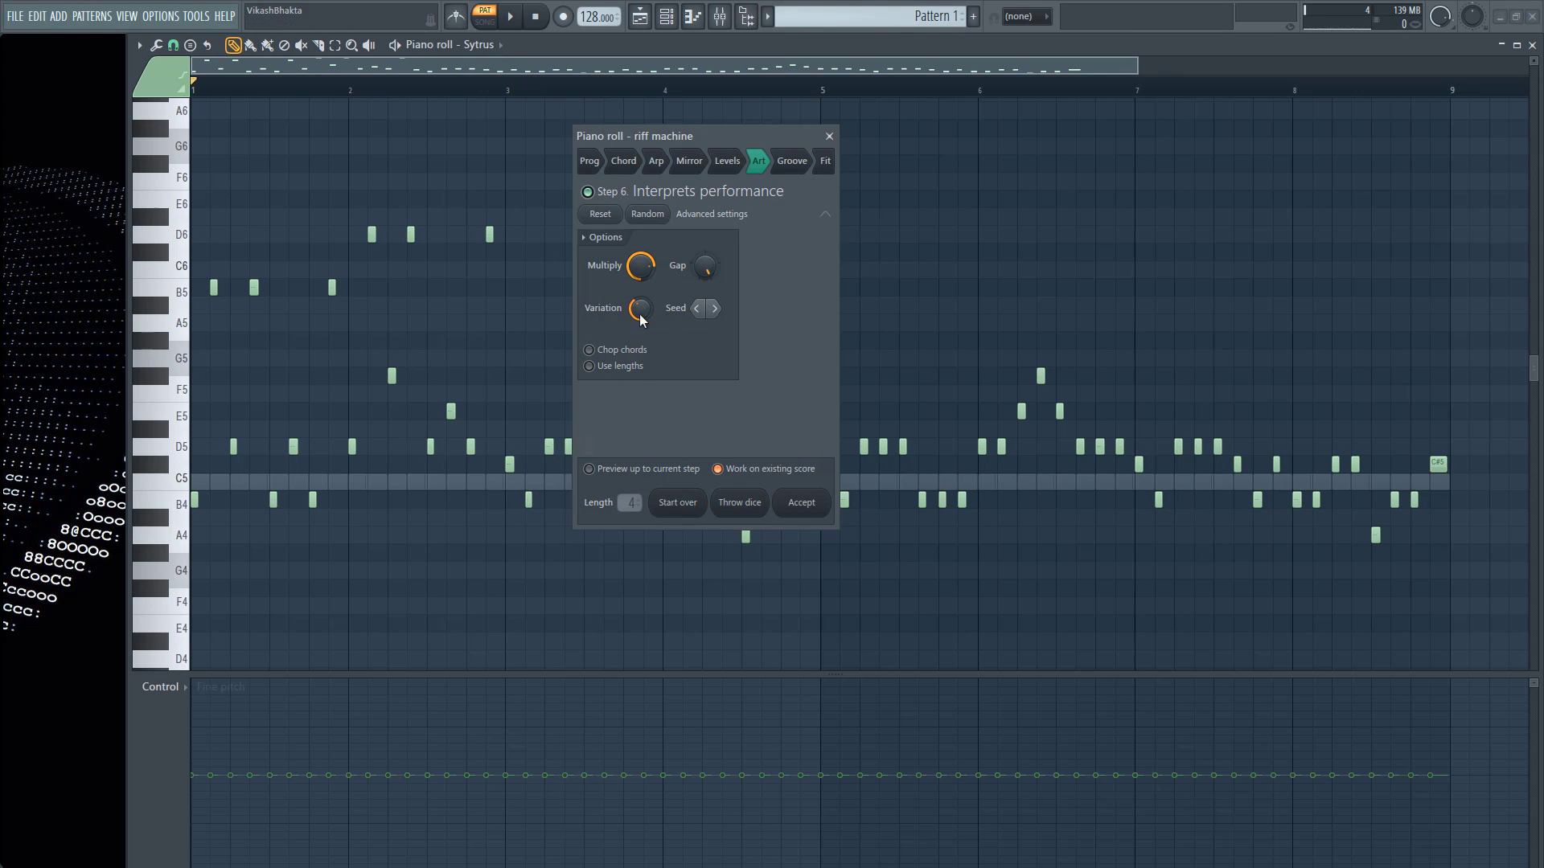
{"action": "left_click_drag", "start_coordinate": [641, 308], "coordinate": [641, 234]}
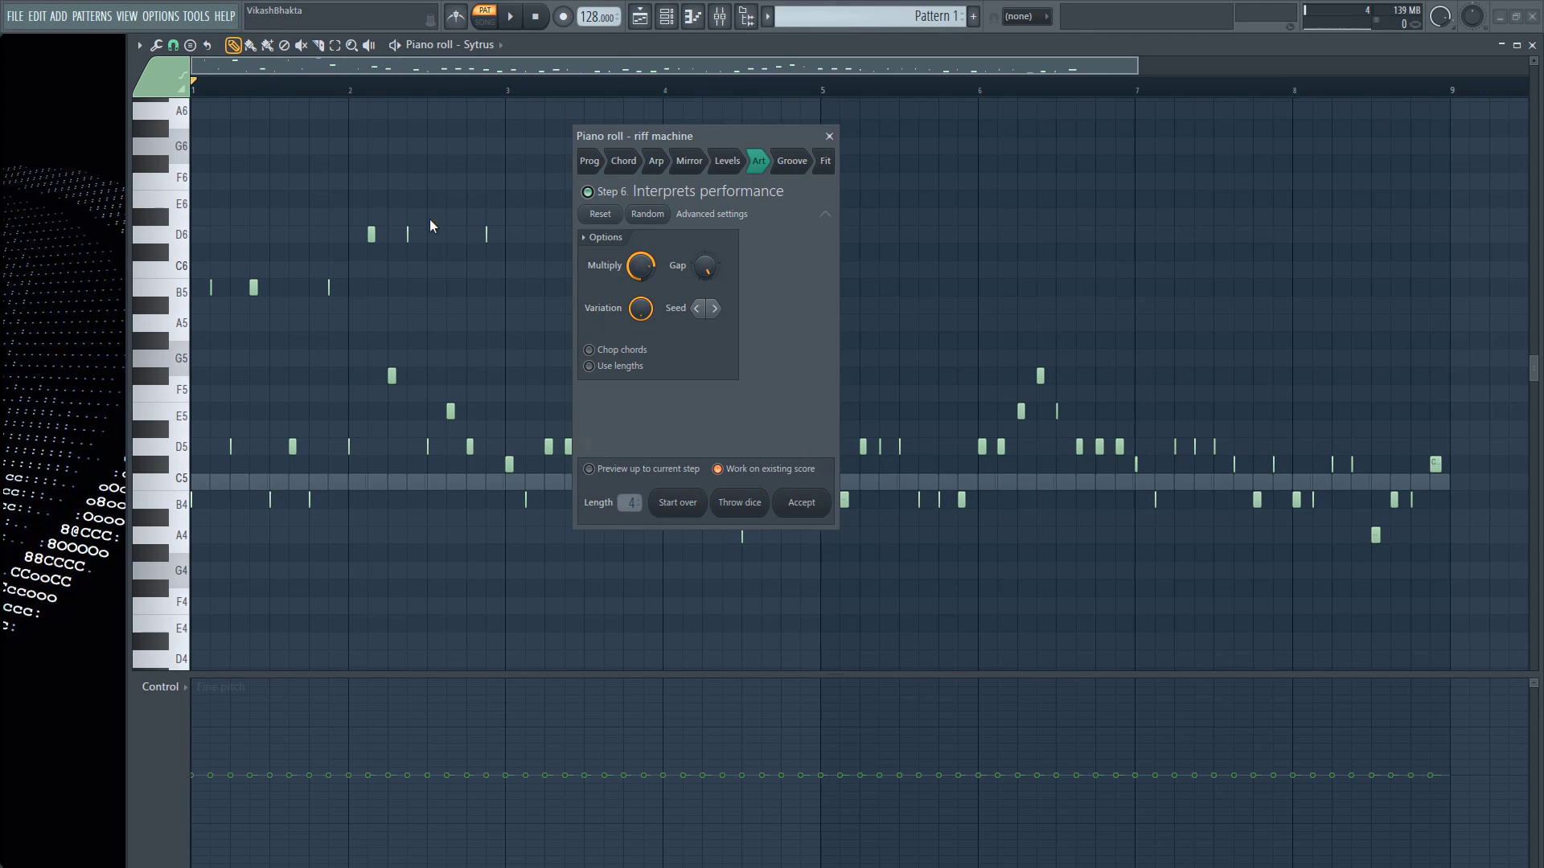
- Advance the Art step's seed several times to try different random note-length patterns
{"action": "left_click", "coordinate": [714, 309]}
{"action": "left_click", "coordinate": [715, 311]}
{"action": "left_click", "coordinate": [716, 312]}
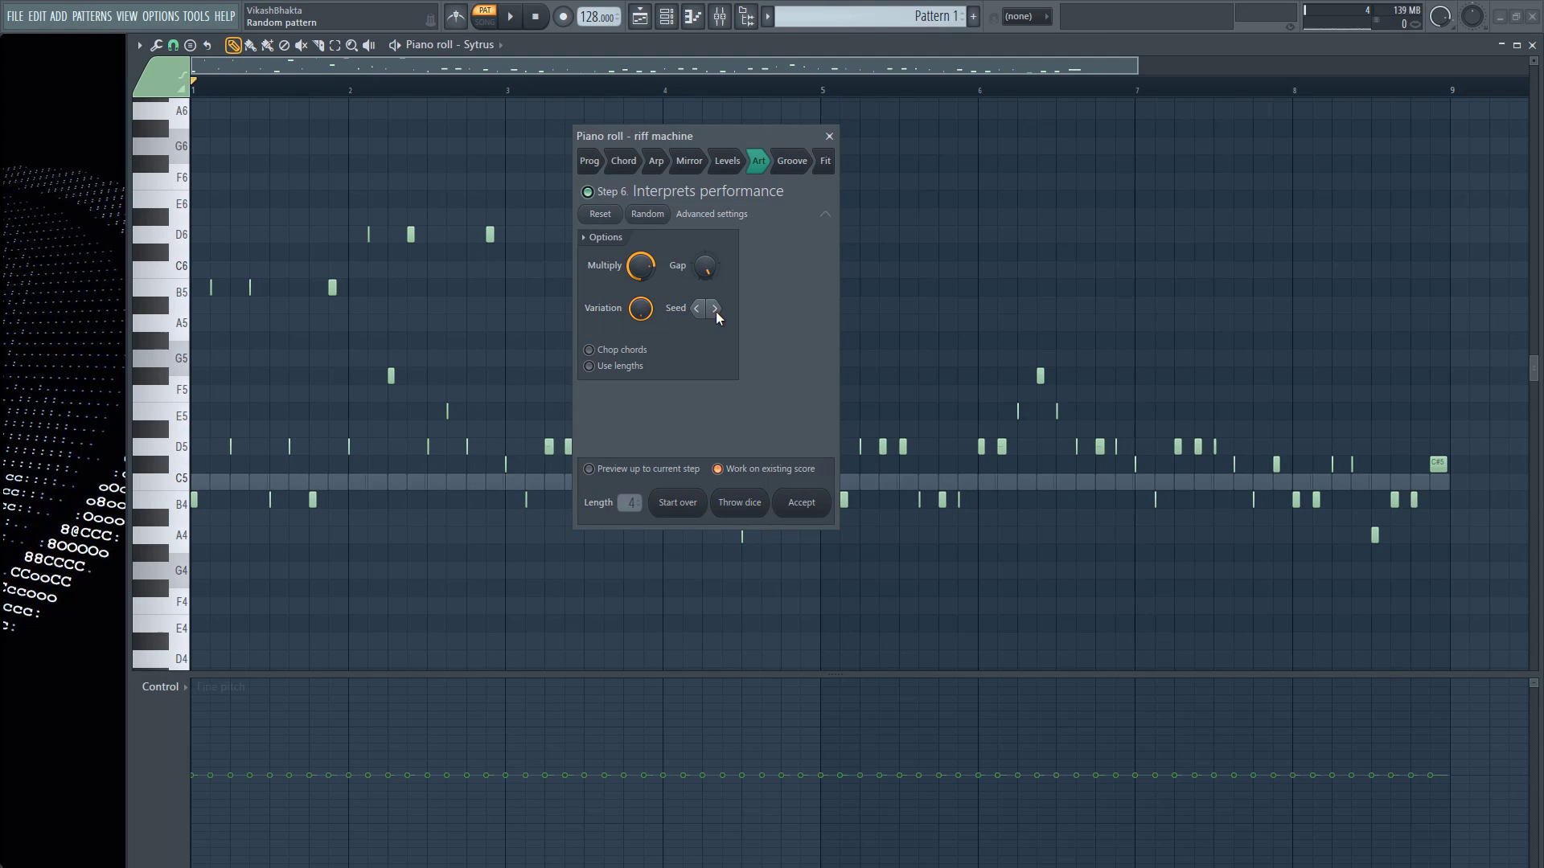
{"action": "left_click", "coordinate": [715, 312]}
{"action": "left_click", "coordinate": [716, 312]}
{"action": "left_click", "coordinate": [717, 314]}
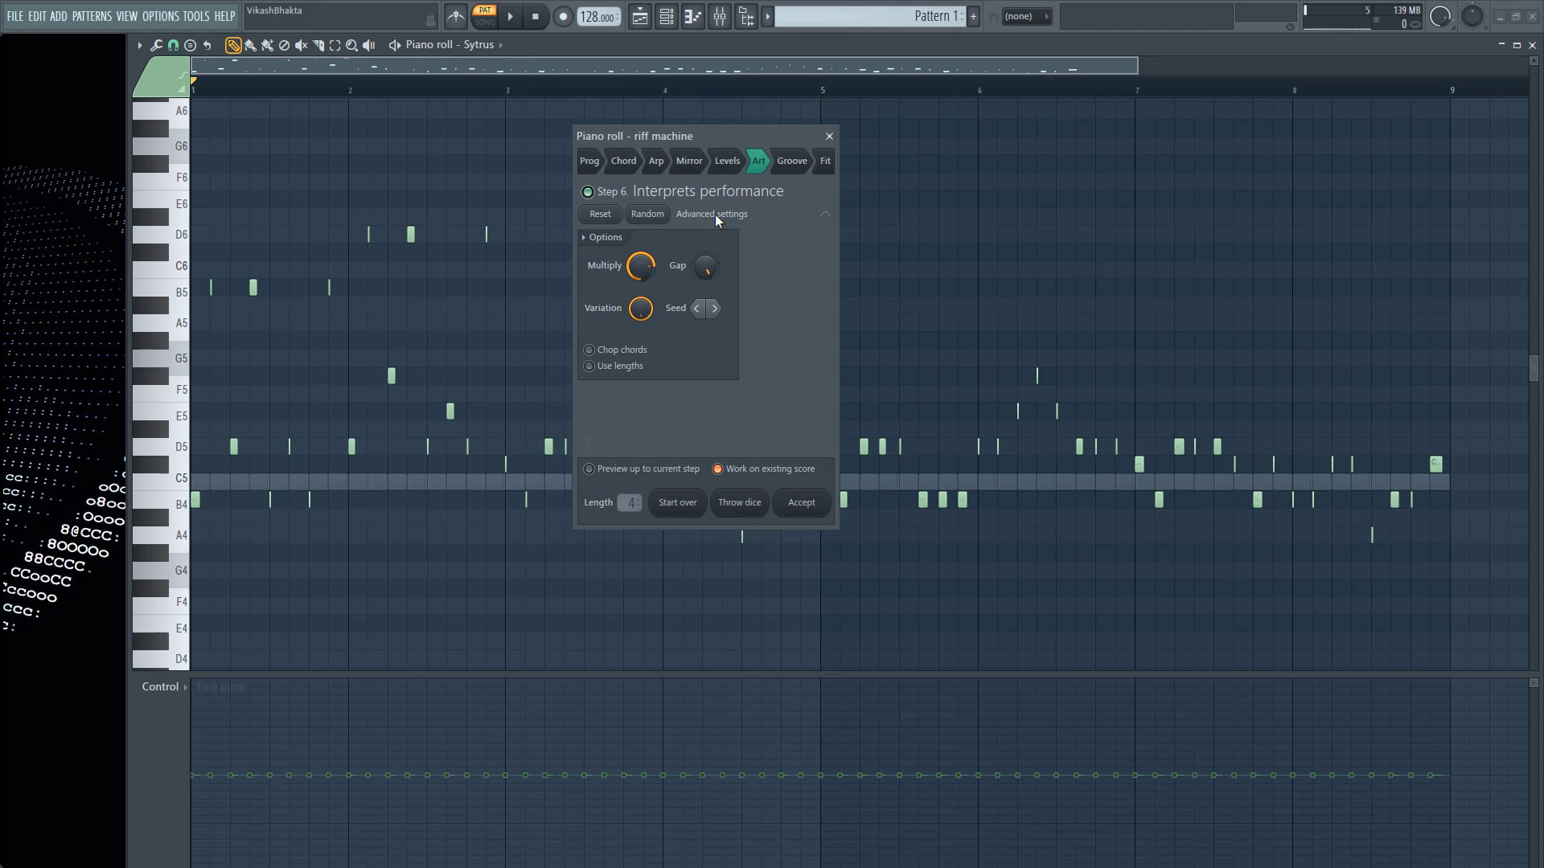
- Try different start time strengths and sensitivities in the Groove step, ending with start time near half and low sensitivity
{"action": "left_click", "coordinate": [788, 165]}
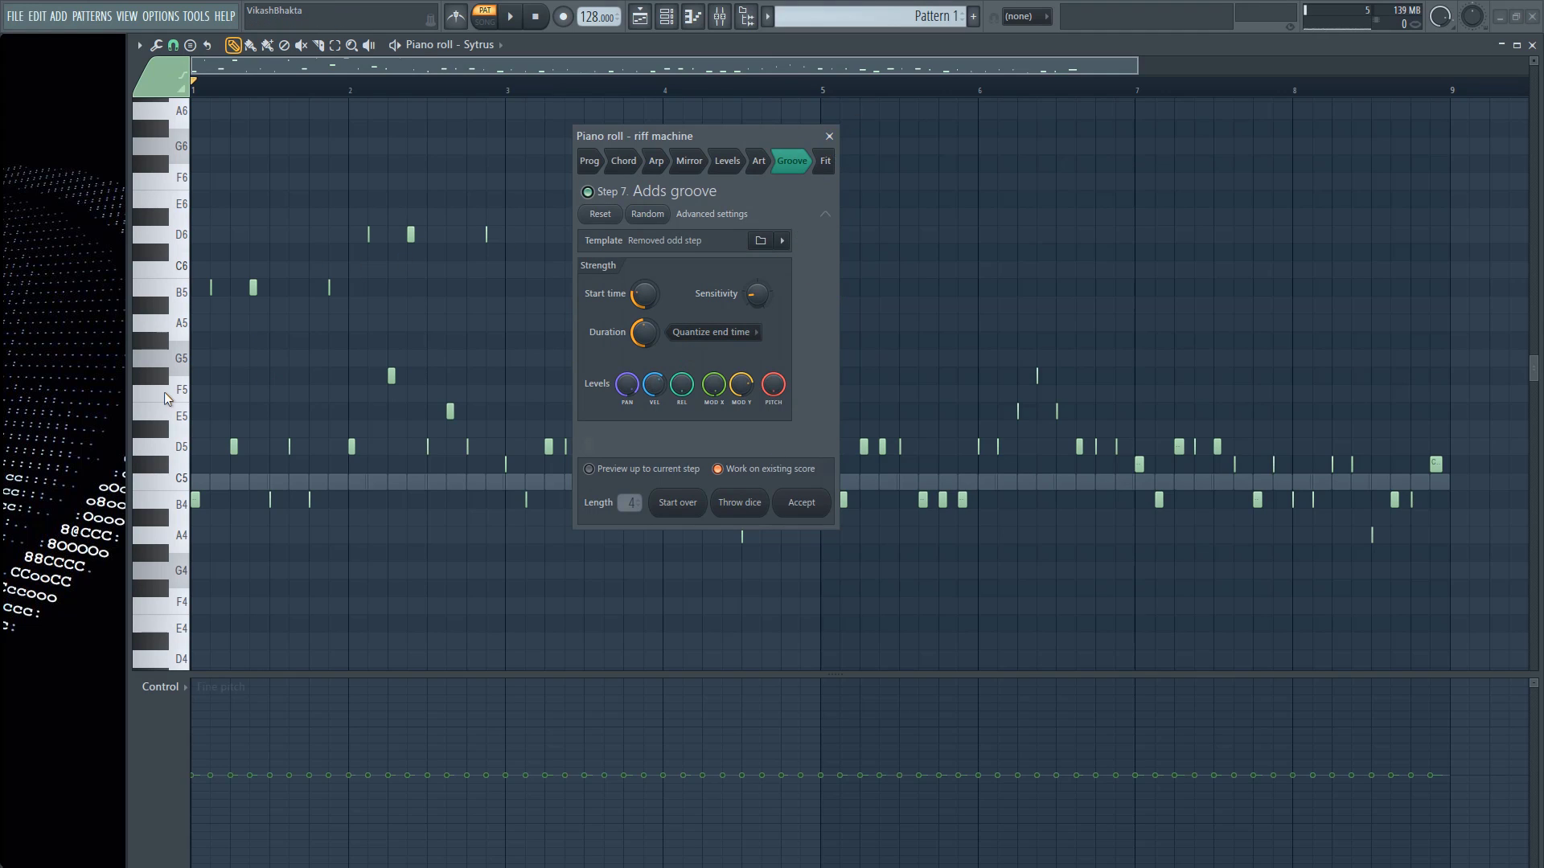
{"action": "left_click_drag", "start_coordinate": [757, 296], "coordinate": [757, 286]}
{"action": "mouse_move", "coordinate": [644, 295]}
{"action": "left_mouse_down"}
{"action": "mouse_move", "coordinate": [644, 318]}
{"action": "mouse_move", "coordinate": [645, 277]}
{"action": "mouse_move", "coordinate": [644, 319]}
{"action": "mouse_move", "coordinate": [644, 275]}
{"action": "mouse_move", "coordinate": [644, 318]}
{"action": "mouse_move", "coordinate": [645, 298]}
{"action": "left_mouse_up"}
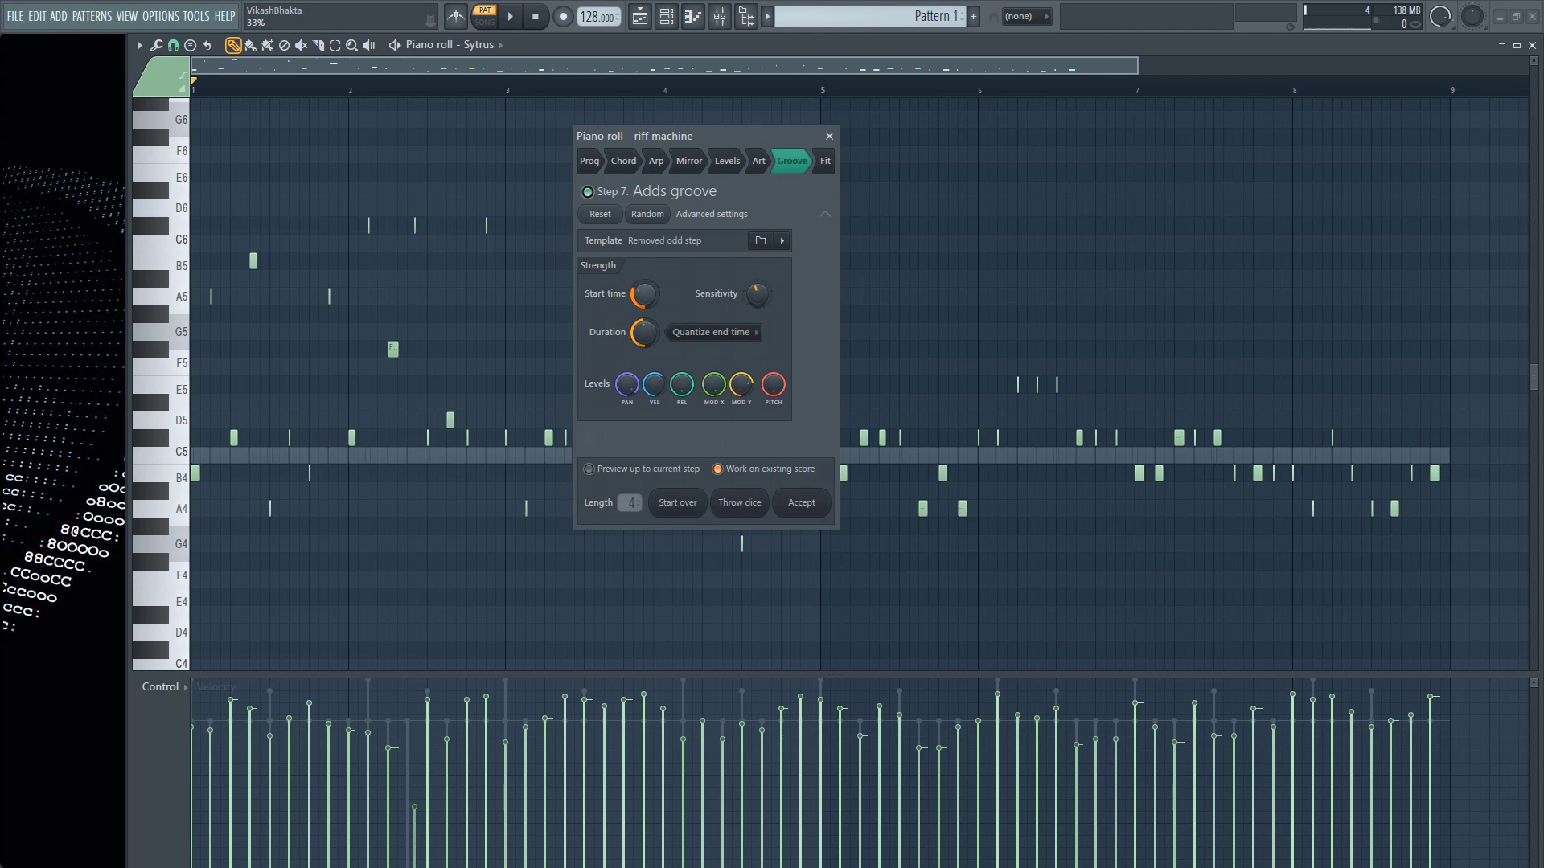
{"action": "left_click_drag", "start_coordinate": [760, 294], "coordinate": [760, 254]}
{"action": "left_click_drag", "start_coordinate": [644, 293], "coordinate": [644, 257]}
{"action": "left_click_drag", "start_coordinate": [755, 306], "coordinate": [756, 346]}
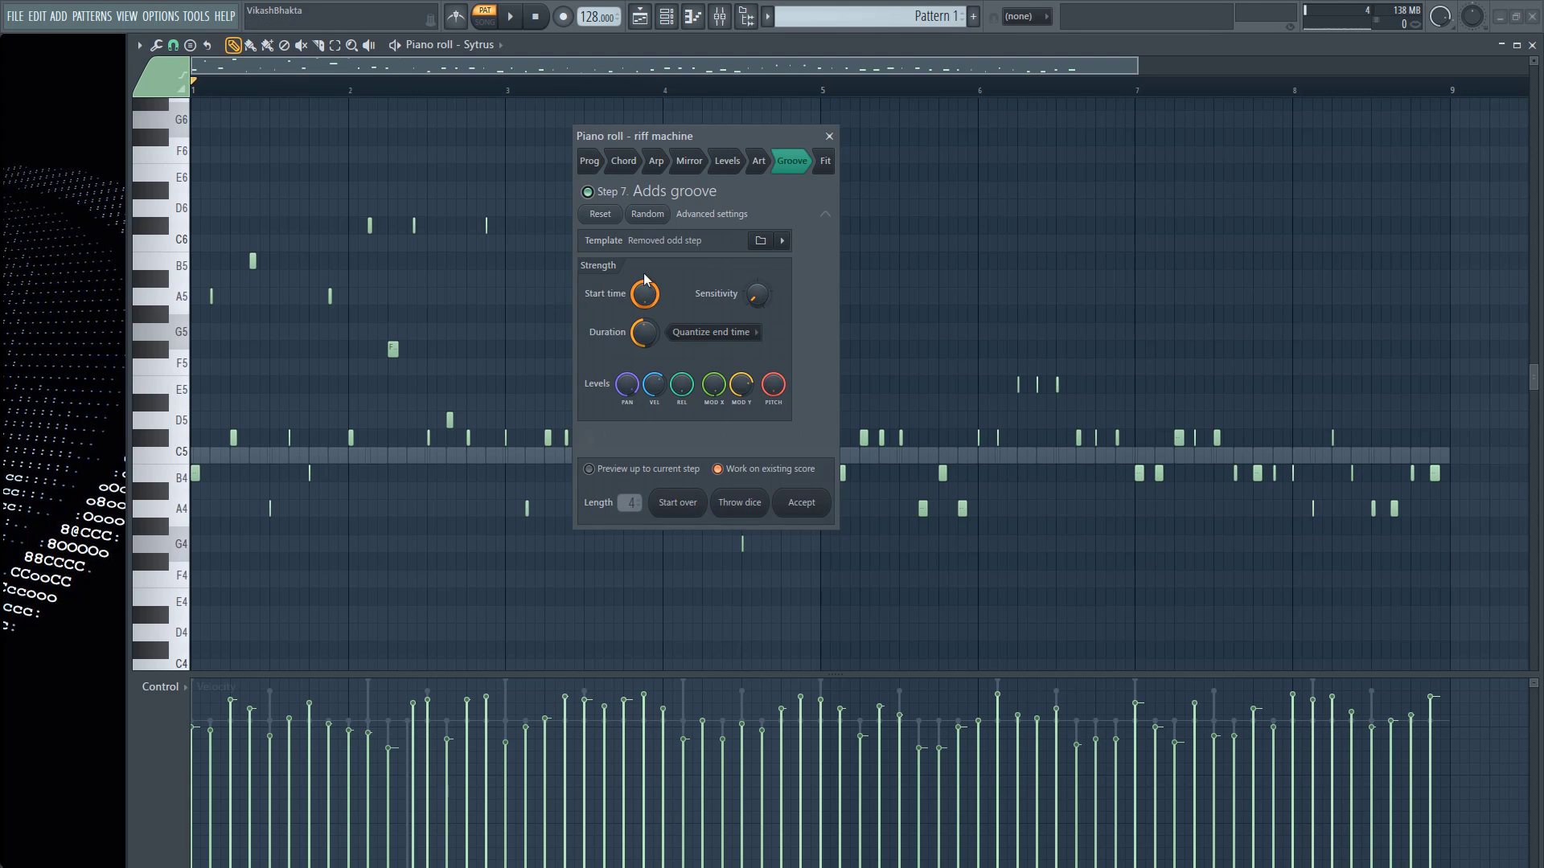
{"action": "mouse_move", "coordinate": [645, 289]}
{"action": "left_mouse_down"}
{"action": "mouse_move", "coordinate": [644, 326]}
{"action": "mouse_move", "coordinate": [644, 306]}
{"action": "left_mouse_up"}
{"action": "left_click_drag", "start_coordinate": [751, 299], "coordinate": [751, 295]}
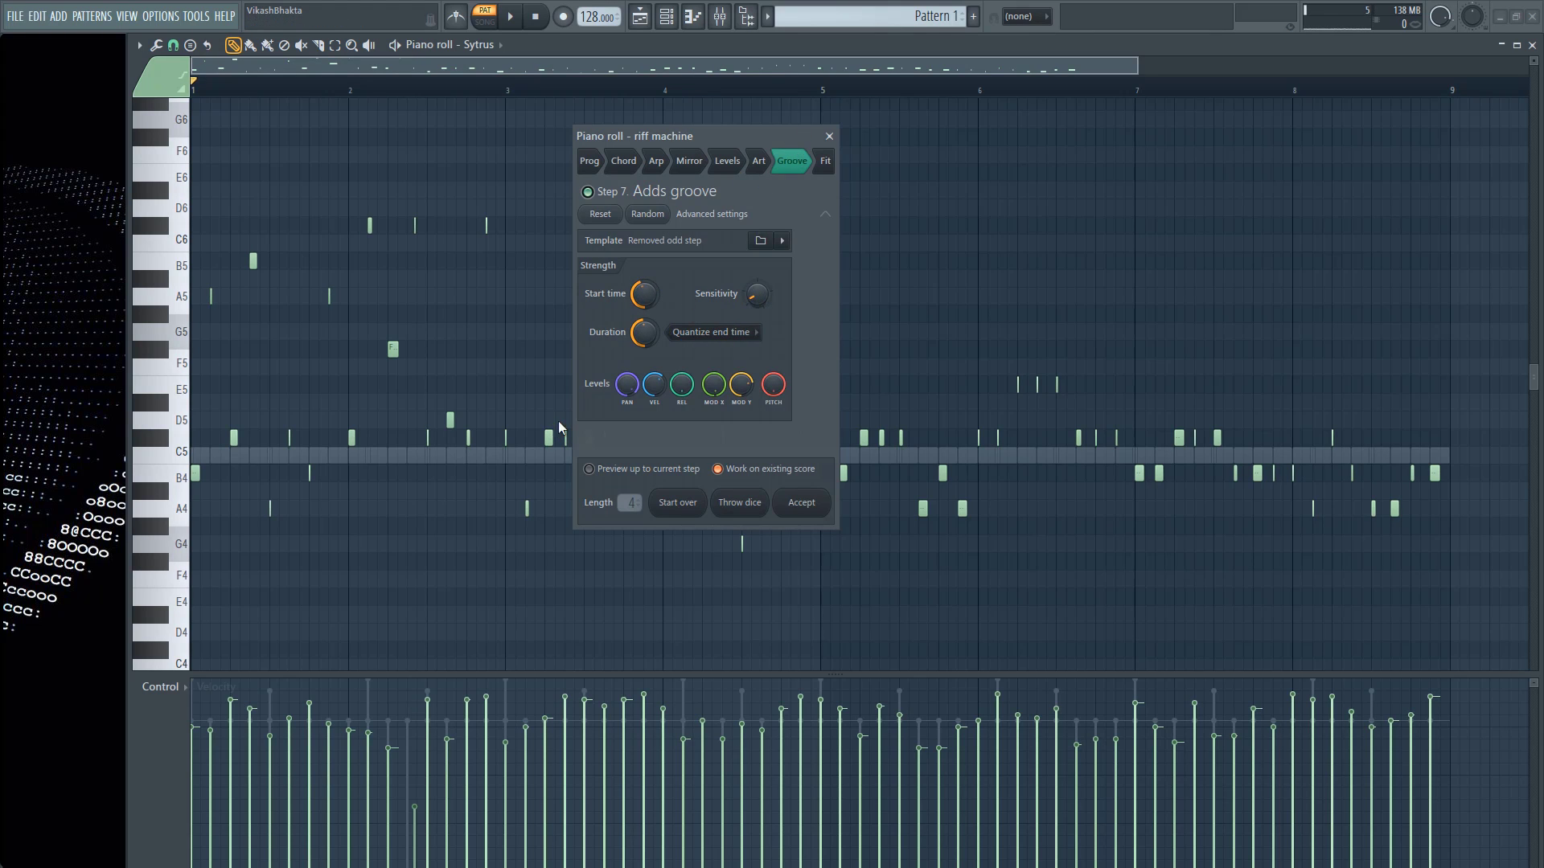
- Set the Groove step's duration mode to Quantize duration and its duration strength to 100%
{"action": "left_click_drag", "start_coordinate": [644, 333], "coordinate": [644, 343]}
{"action": "left_click", "coordinate": [723, 333]}
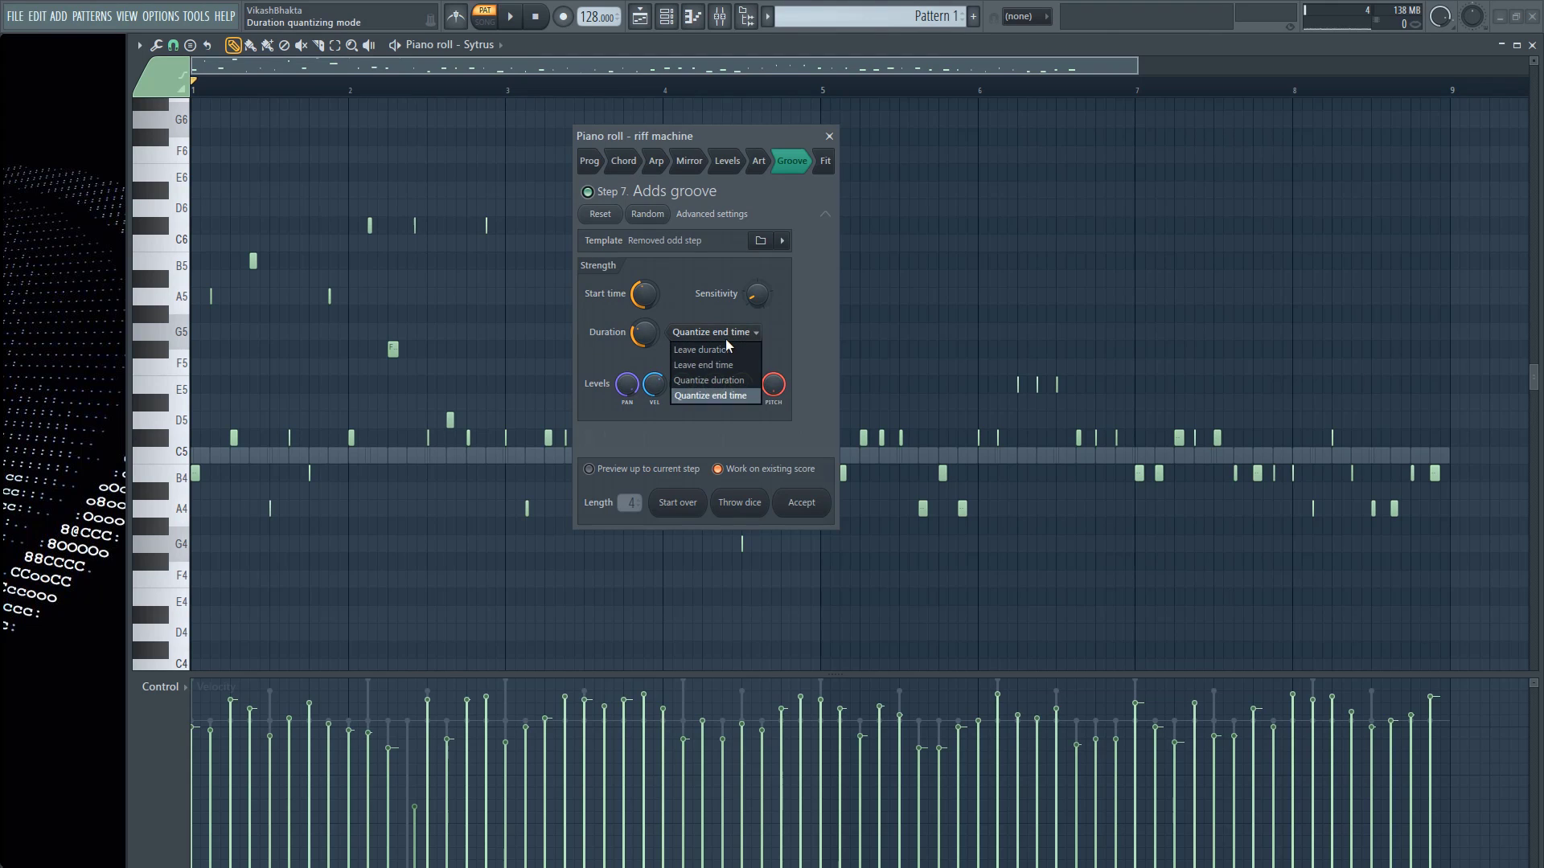
{"action": "left_click", "coordinate": [701, 382]}
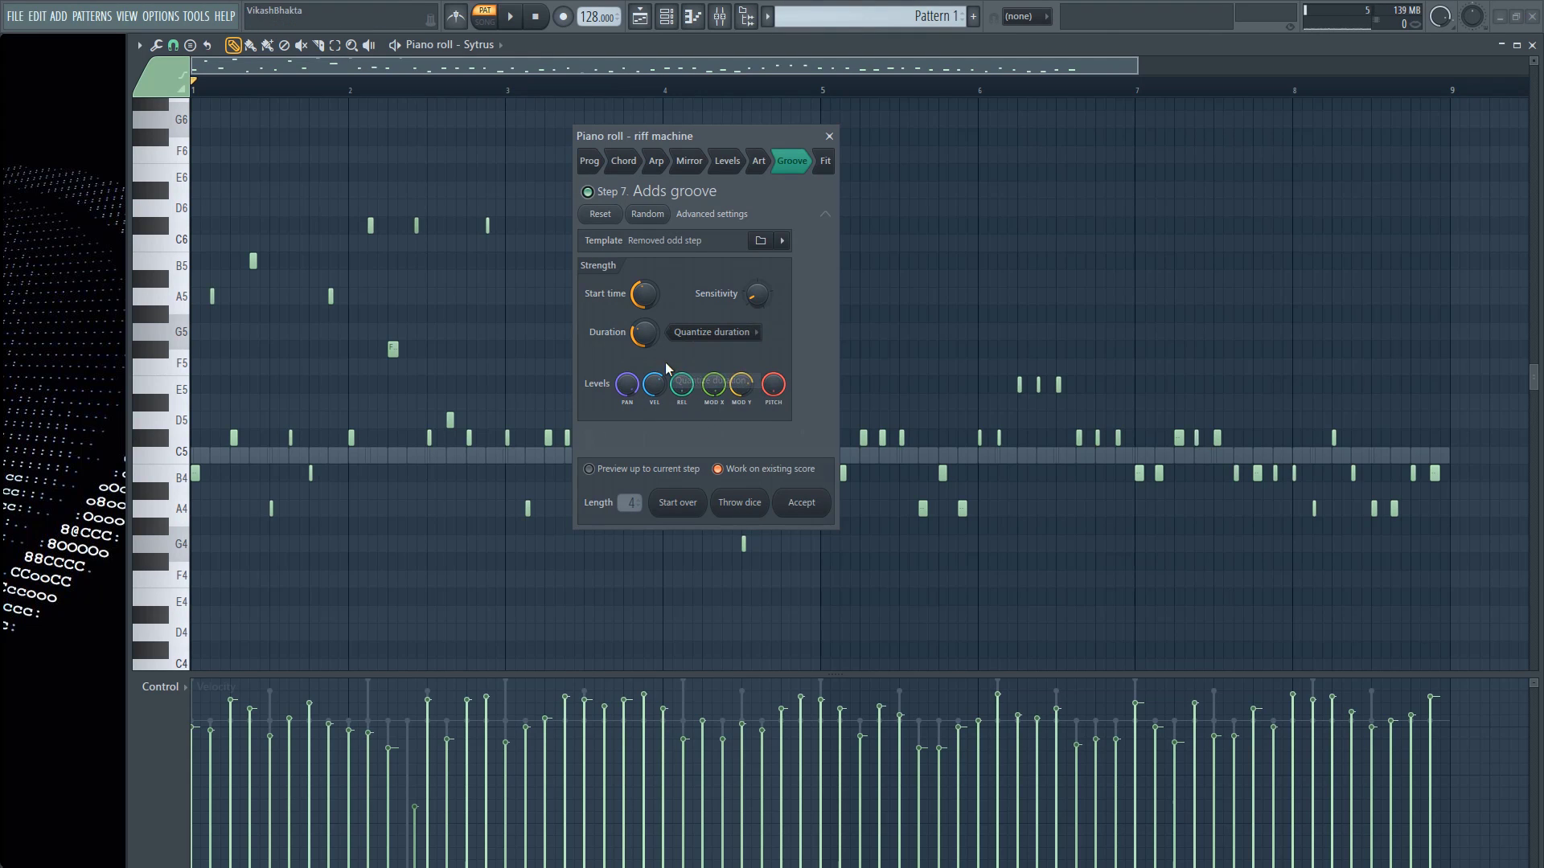
{"action": "left_click_drag", "start_coordinate": [644, 332], "coordinate": [644, 299]}
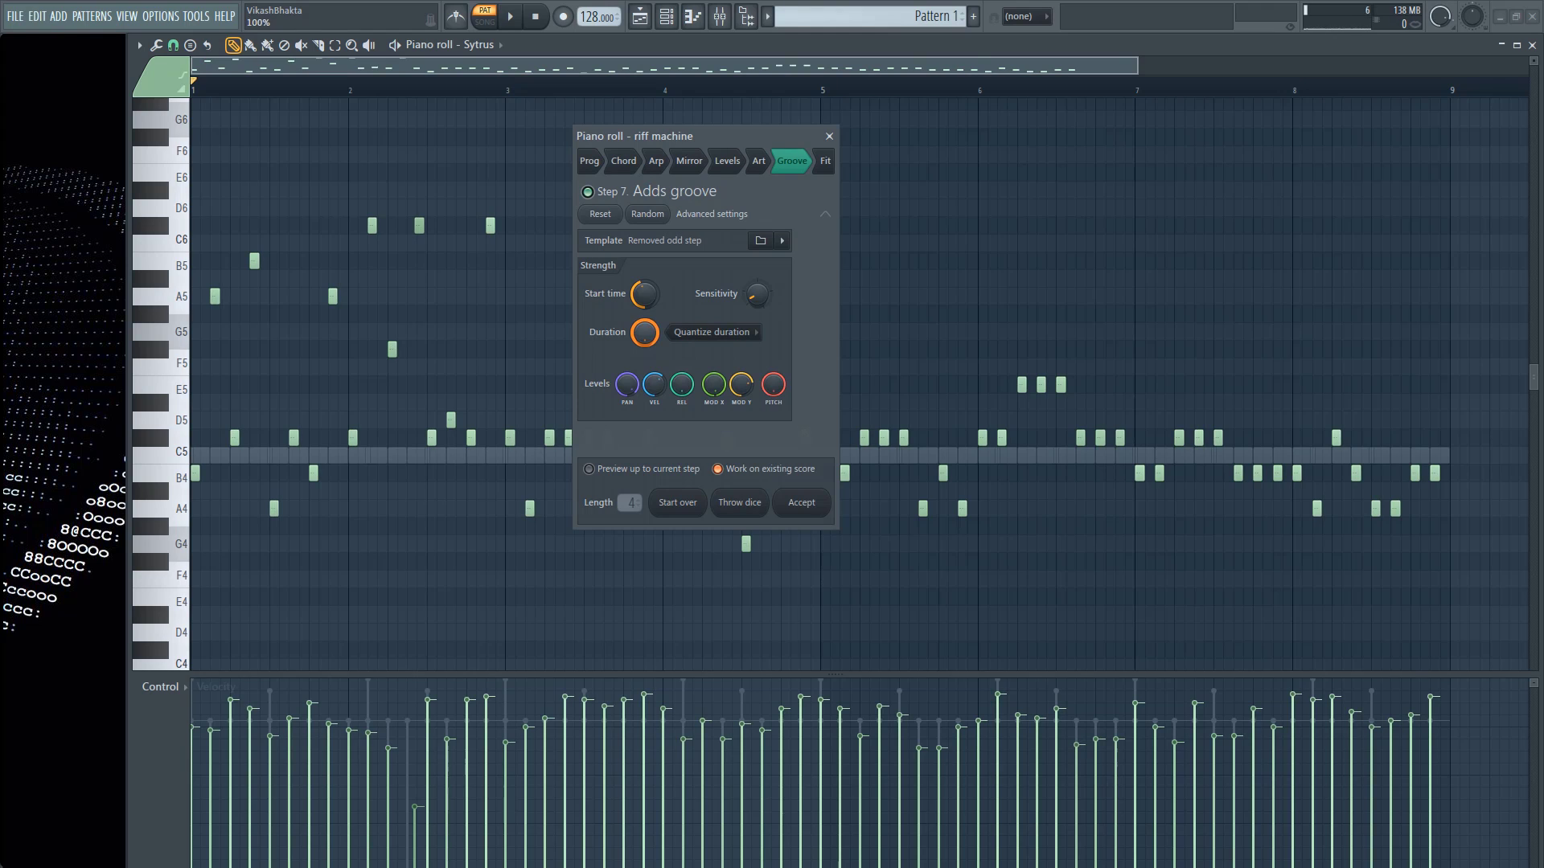
- Try the Leave end time mode in the Groove step, reduce the duration strength to about half, and choose Leave duration
{"action": "left_click", "coordinate": [712, 333]}
{"action": "left_click", "coordinate": [721, 367]}
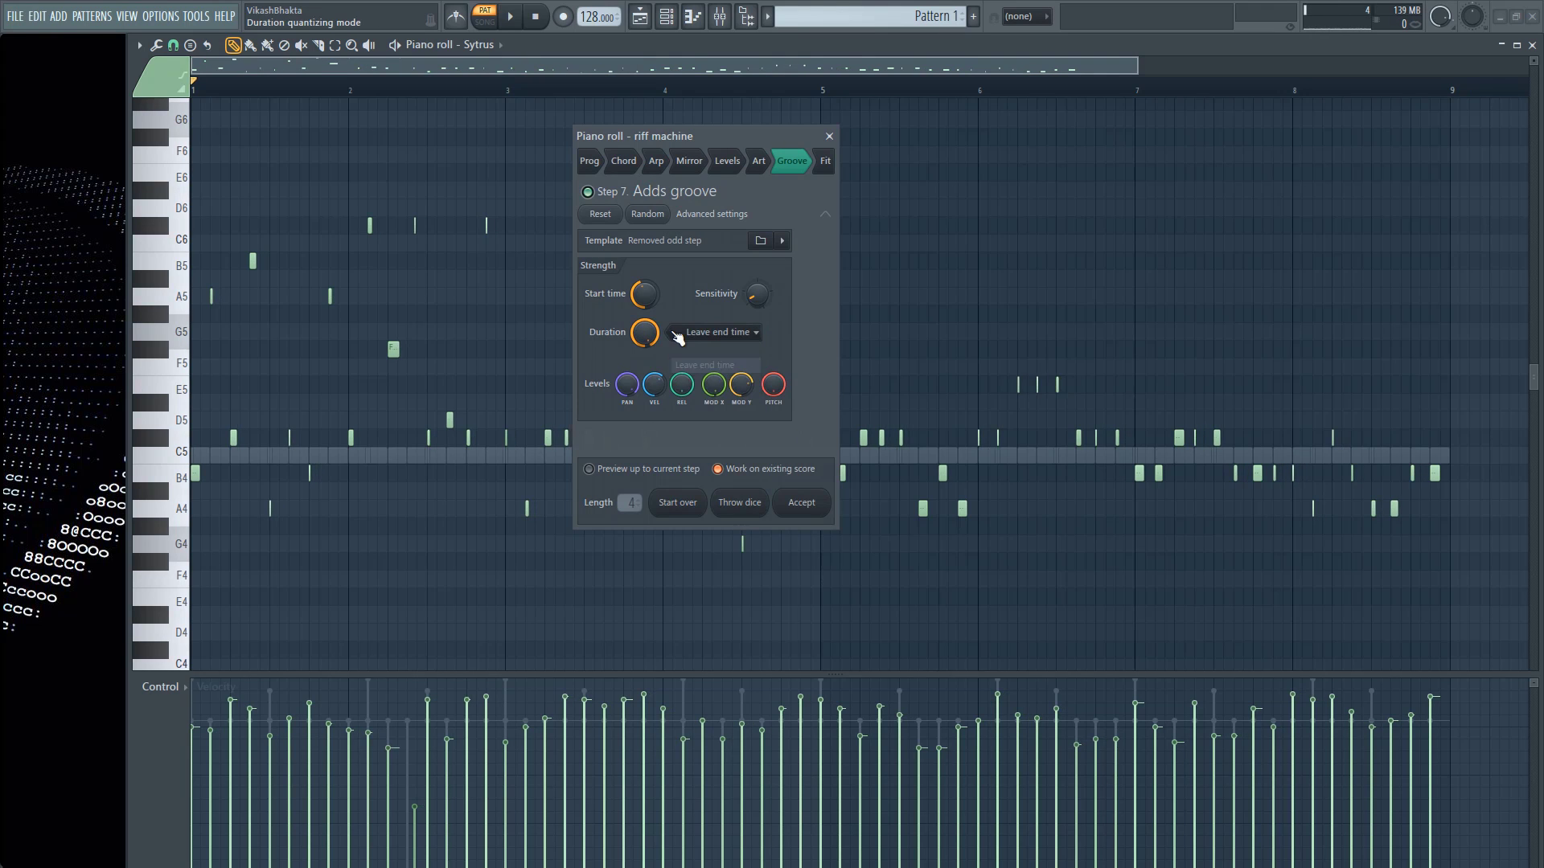
{"action": "mouse_move", "coordinate": [652, 331]}
{"action": "left_mouse_down"}
{"action": "mouse_move", "coordinate": [652, 384]}
{"action": "mouse_move", "coordinate": [644, 314]}
{"action": "mouse_move", "coordinate": [645, 360]}
{"action": "left_mouse_up"}
{"action": "left_click", "coordinate": [751, 335]}
{"action": "left_click", "coordinate": [734, 349]}
- Move the Riff machine window slightly aside and return to the Levels step's settings
{"action": "left_click_drag", "start_coordinate": [799, 167], "coordinate": [827, 162]}
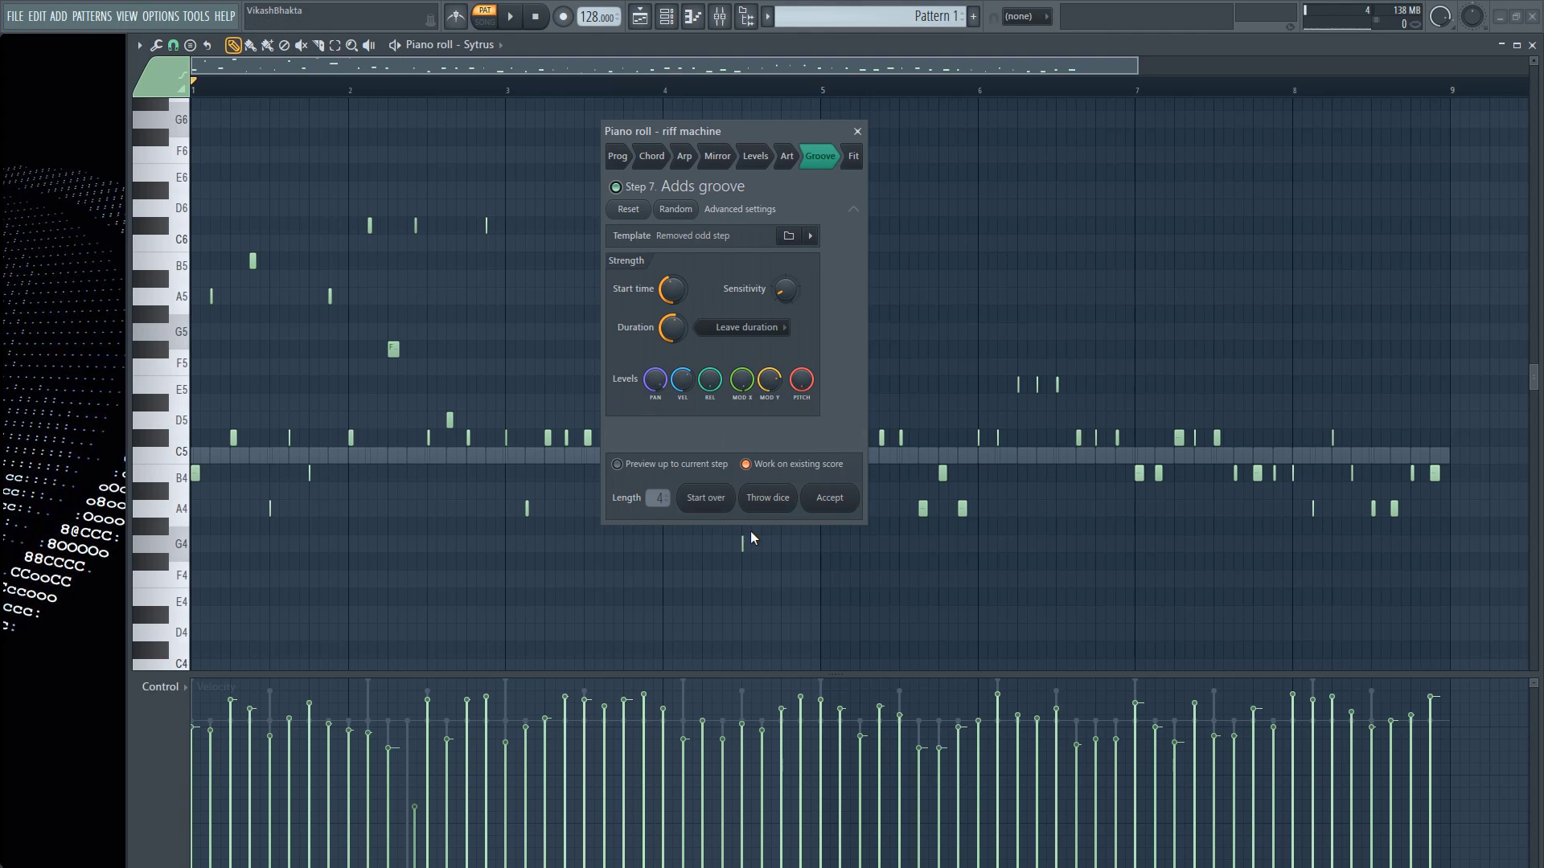
{"action": "left_click", "coordinate": [756, 159]}
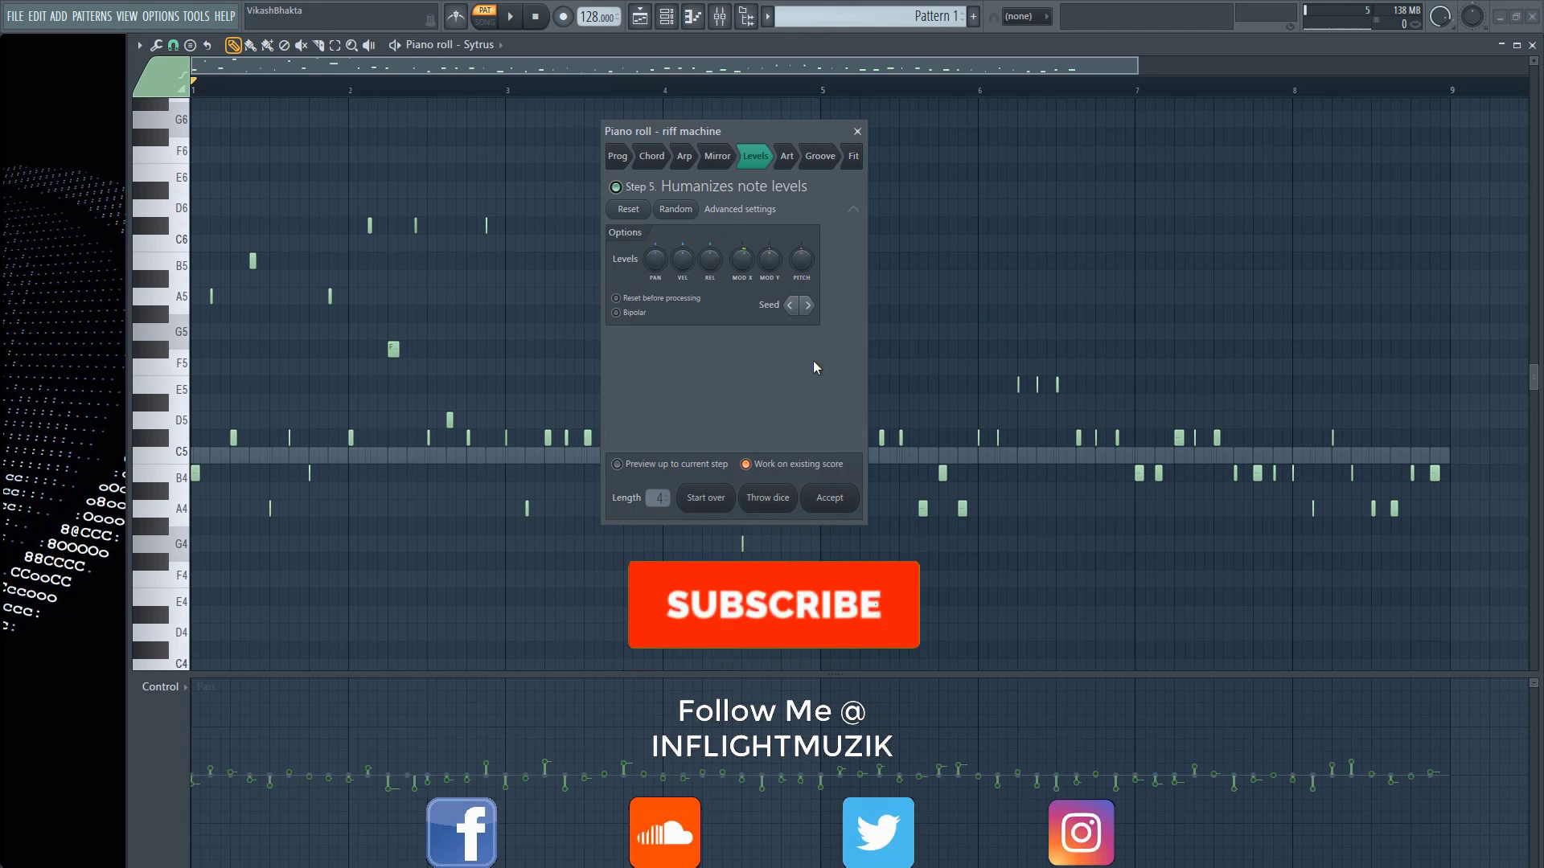